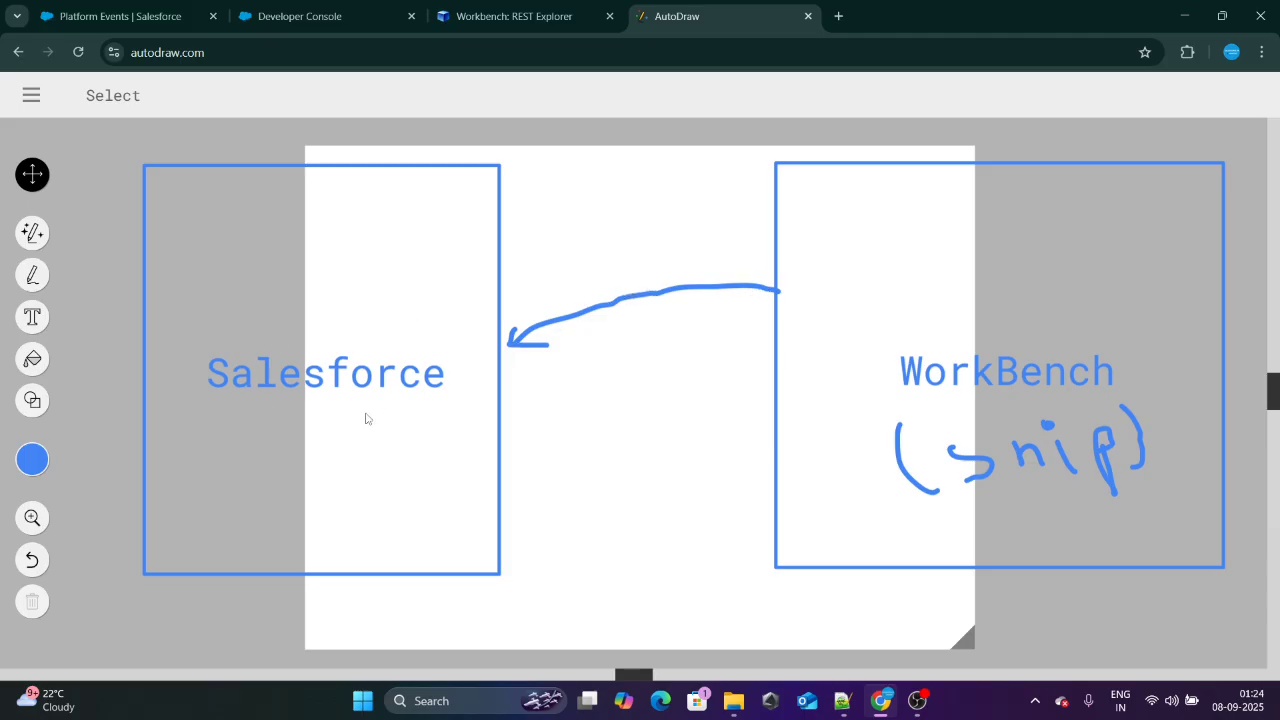
Switch to the Developer Console and review the shipOrderApex class's ShipDetails URL mapping, httpPost annotation and orderId parameter.
{"action": "left_click", "coordinate": [308, 8]}
{"action": "left_click", "coordinate": [234, 167]}
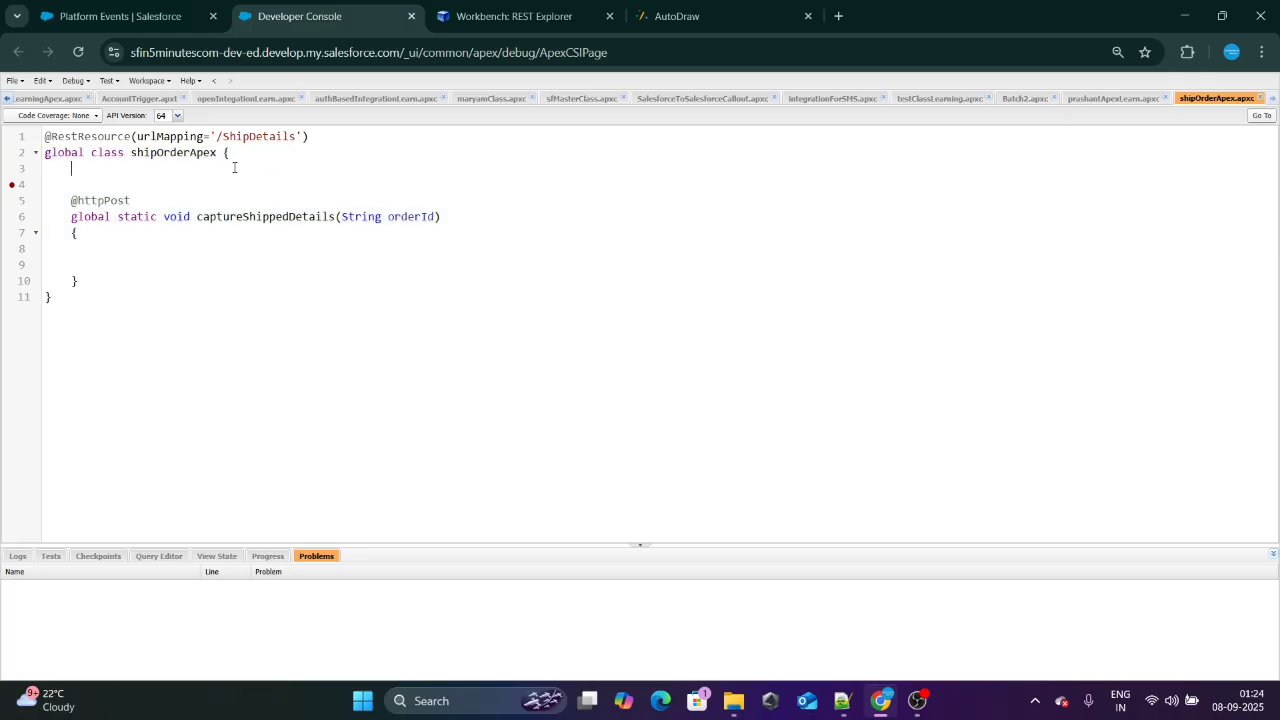
{"action": "left_click", "coordinate": [72, 140]}
{"action": "left_click", "coordinate": [175, 152]}
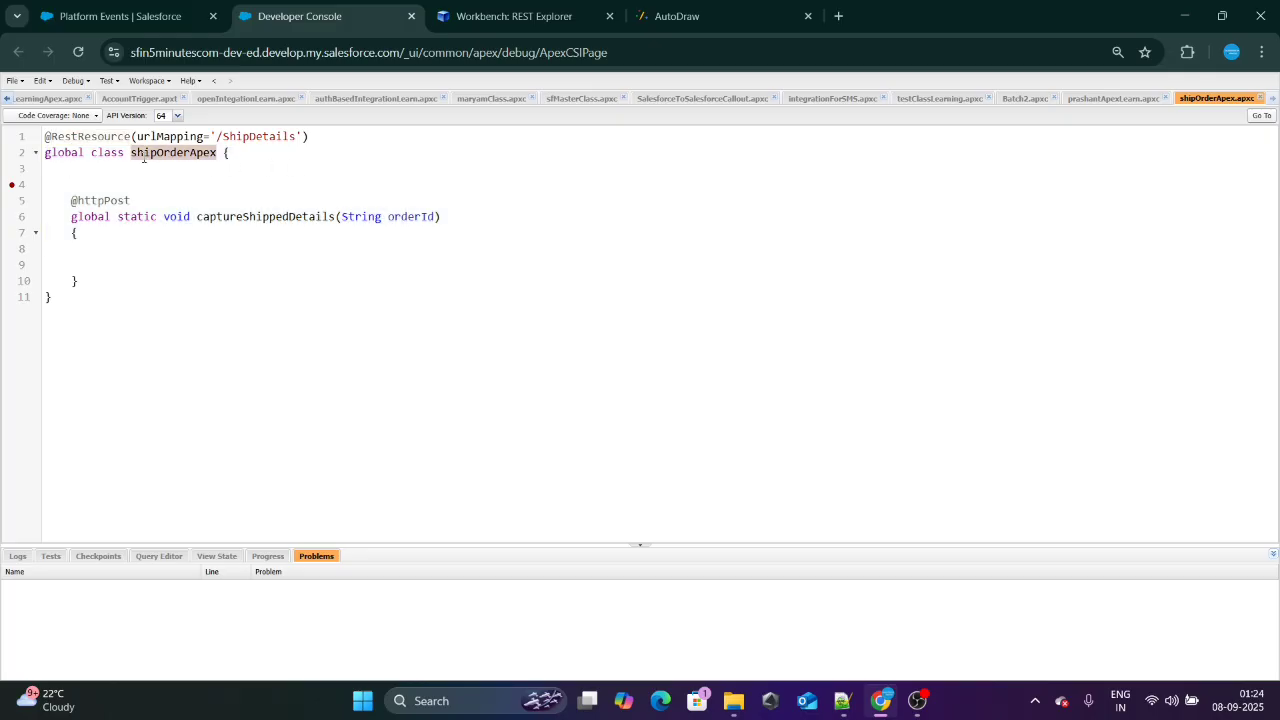
{"action": "left_click", "coordinate": [242, 150]}
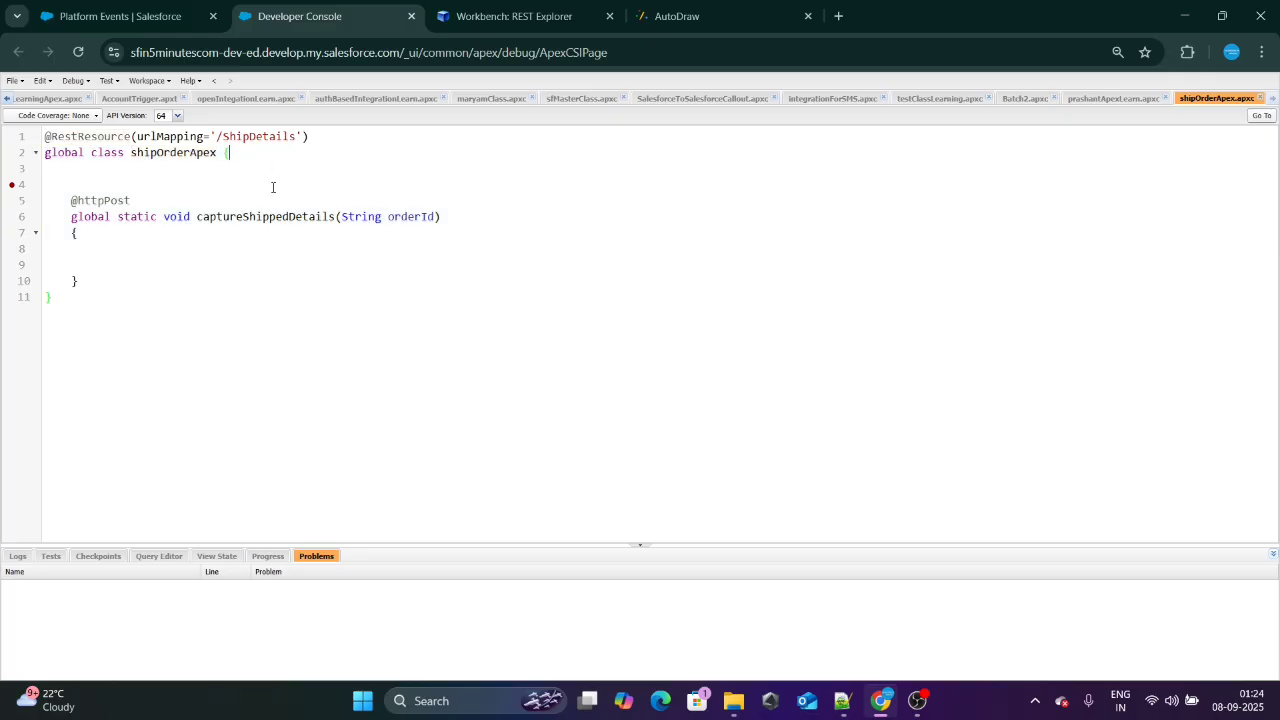
{"action": "left_click", "coordinate": [78, 136]}
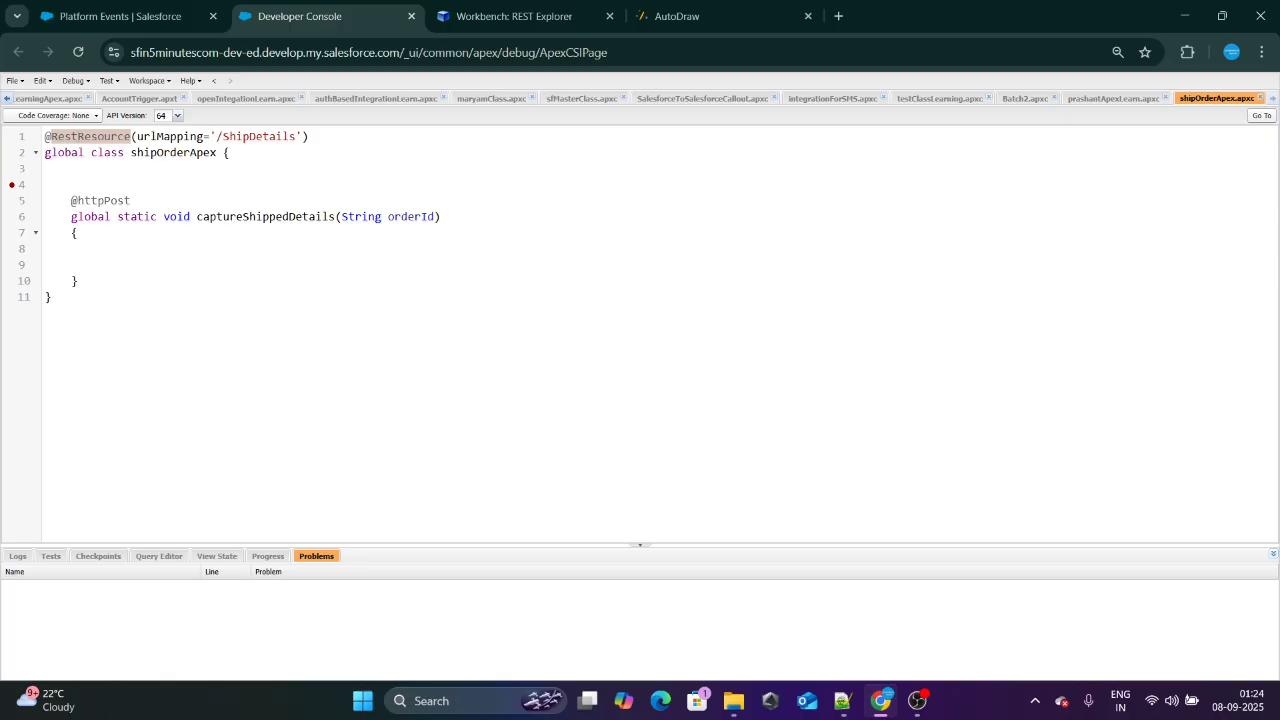
{"action": "left_click", "coordinate": [250, 138]}
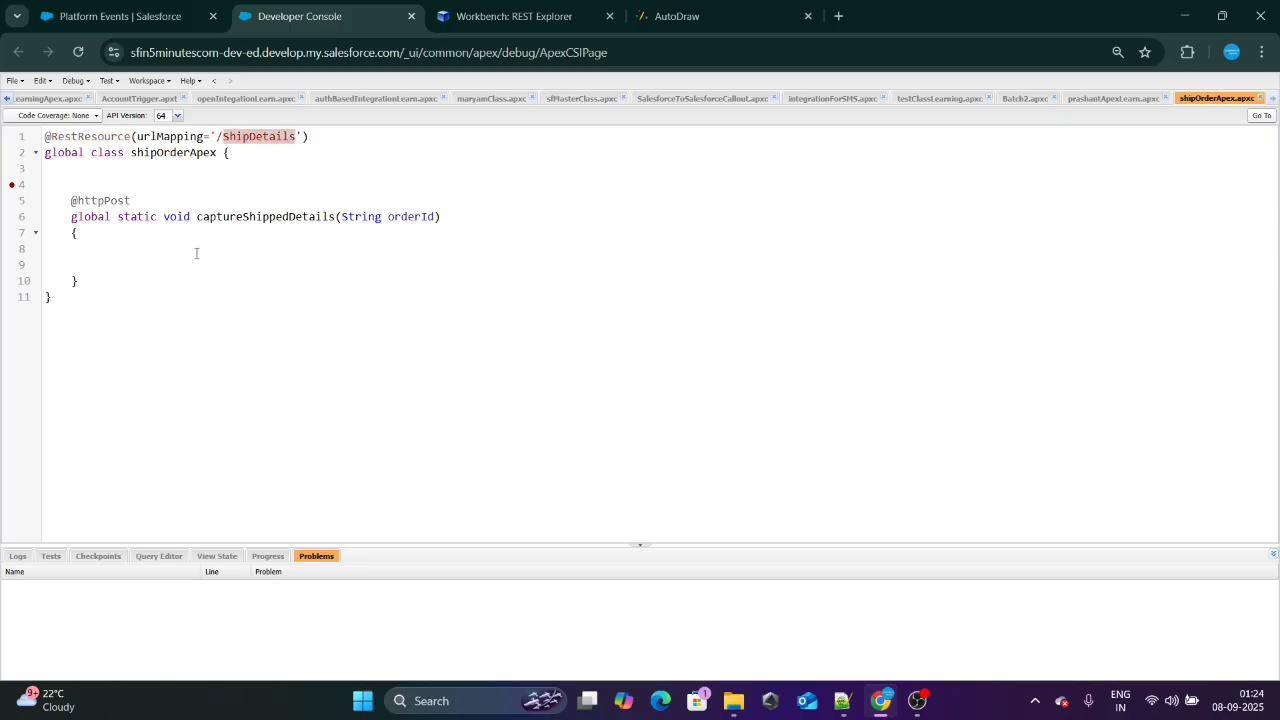
{"action": "left_click_drag", "start_coordinate": [74, 200], "coordinate": [139, 204]}
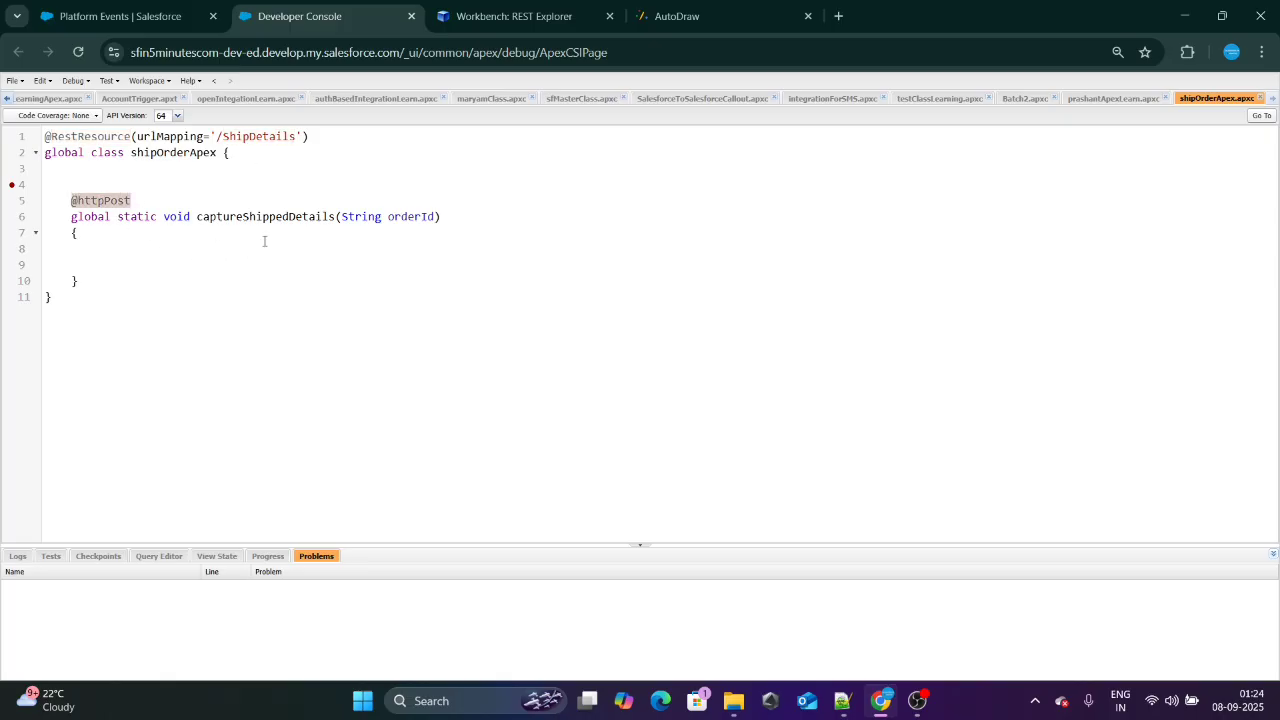
{"action": "left_click", "coordinate": [403, 218]}
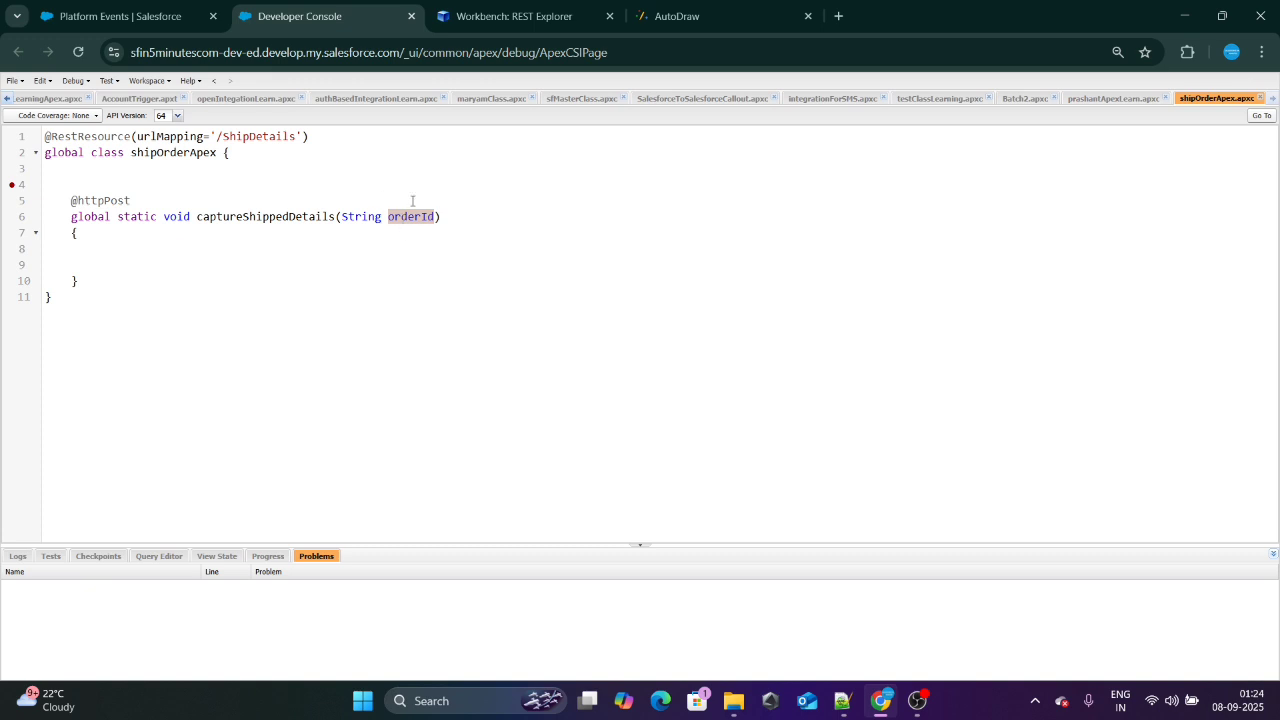
In the Workbench REST Explorer, write a JSON request body with an "orderId" key and a sample order ID.
{"action": "left_click", "coordinate": [490, 18]}
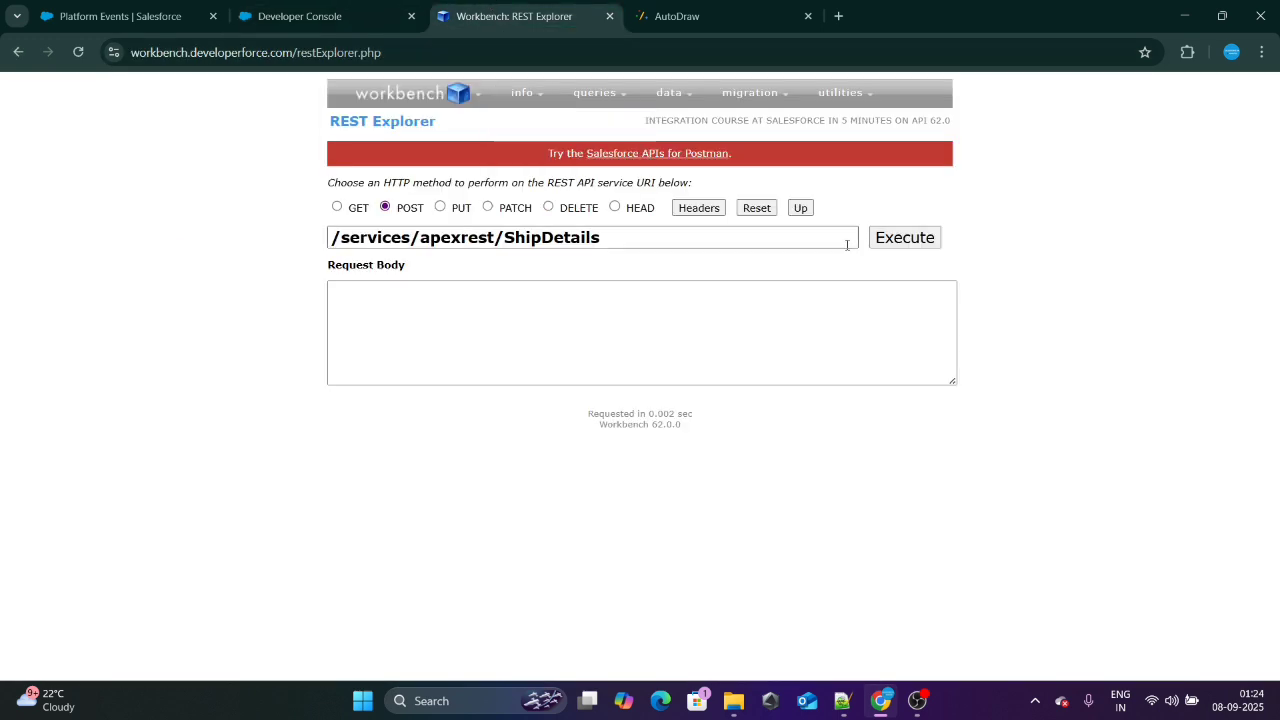
{"action": "left_click", "coordinate": [287, 30]}
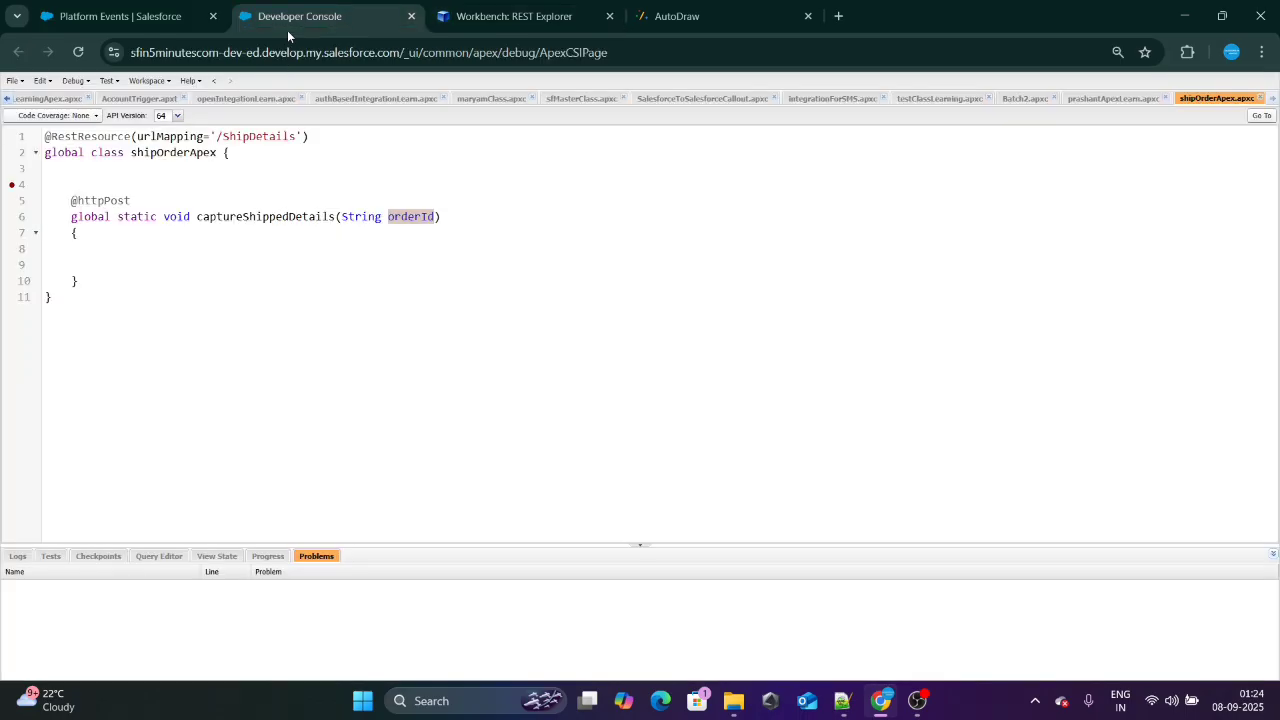
{"action": "left_click", "coordinate": [456, 30]}
{"action": "left_click", "coordinate": [440, 303]}
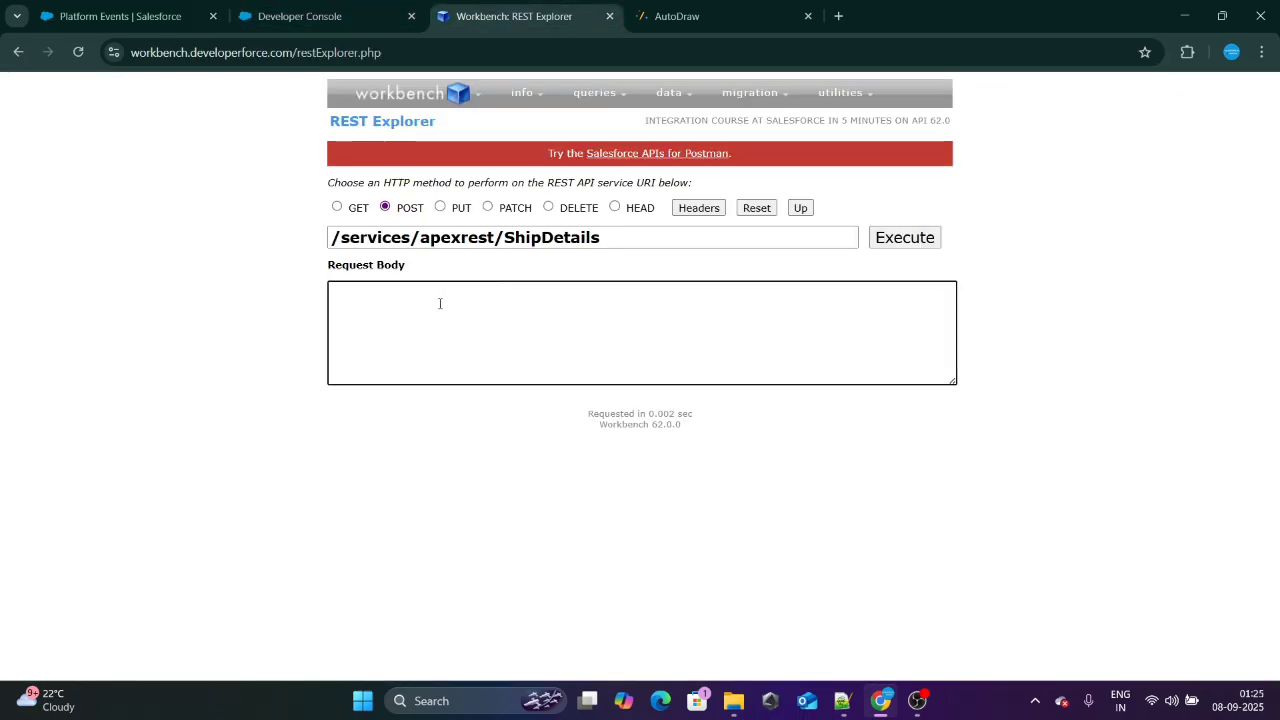
{"action": "type", "text": "}"}
{"action": "key", "text": "Tab"}
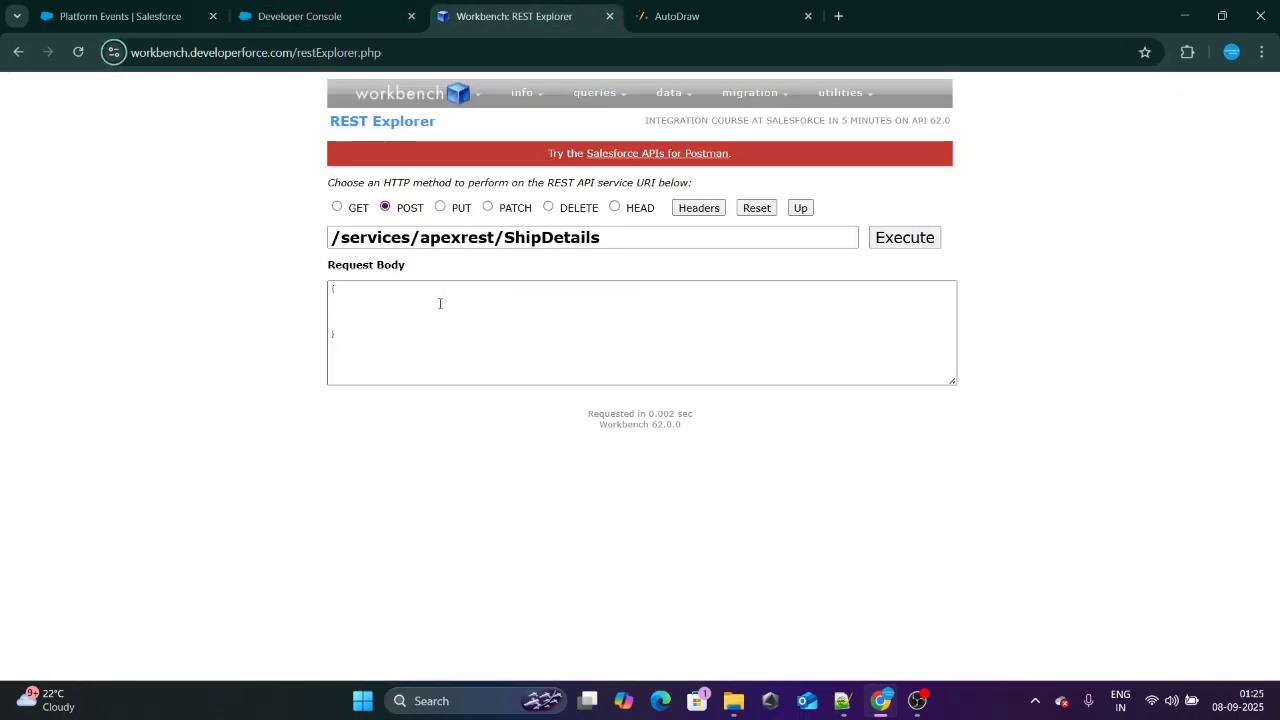
{"action": "left_click", "coordinate": [388, 310]}
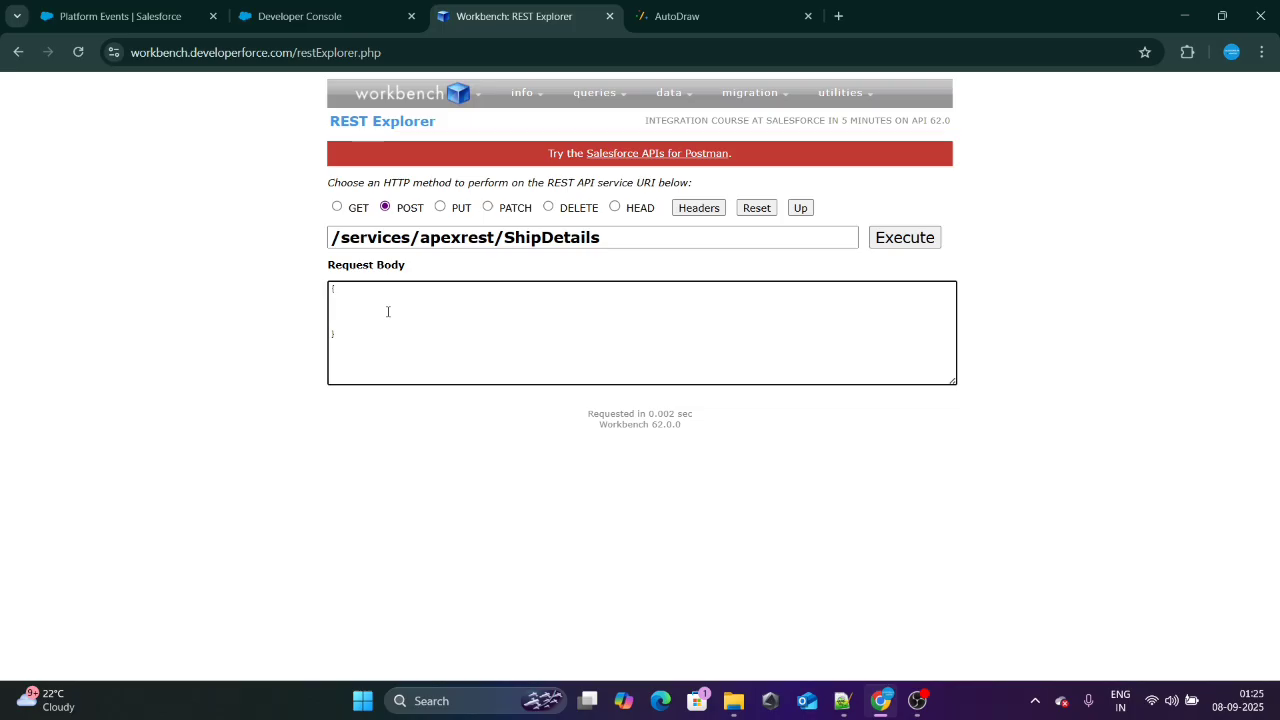
{"action": "left_click", "coordinate": [330, 12]}
{"action": "left_click", "coordinate": [514, 16]}
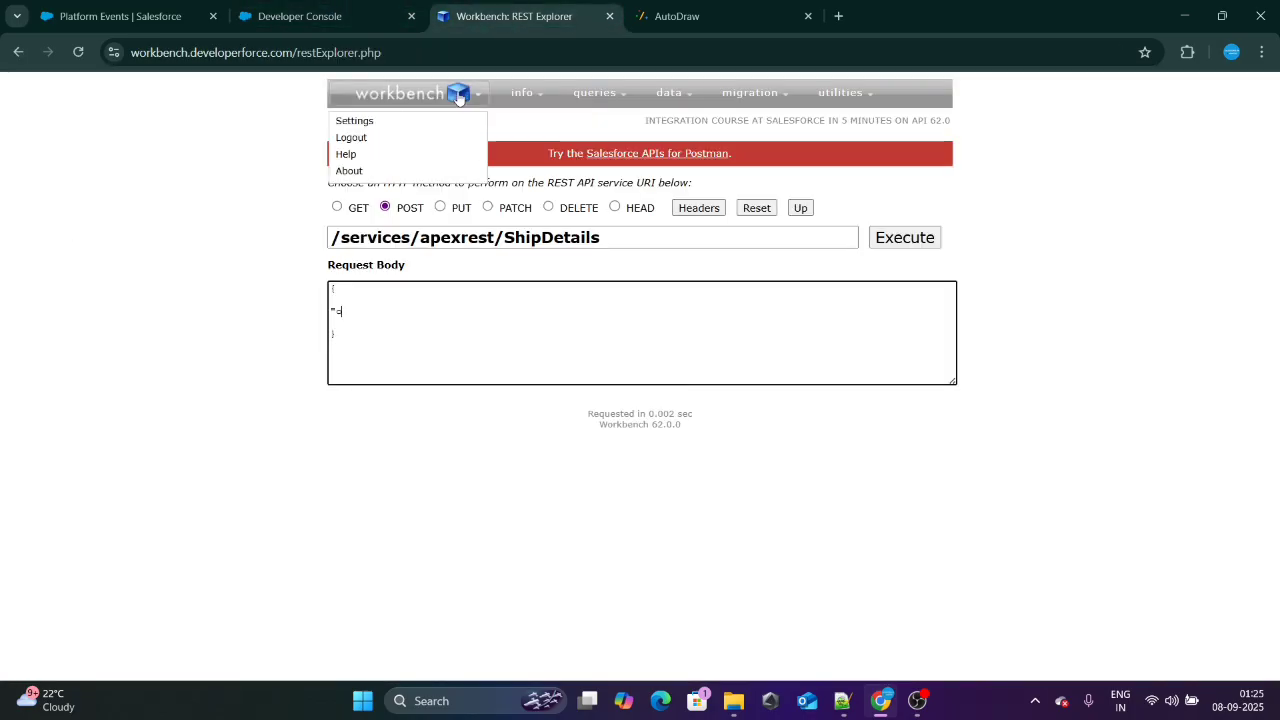
{"action": "type", "text": "\"orderId"}
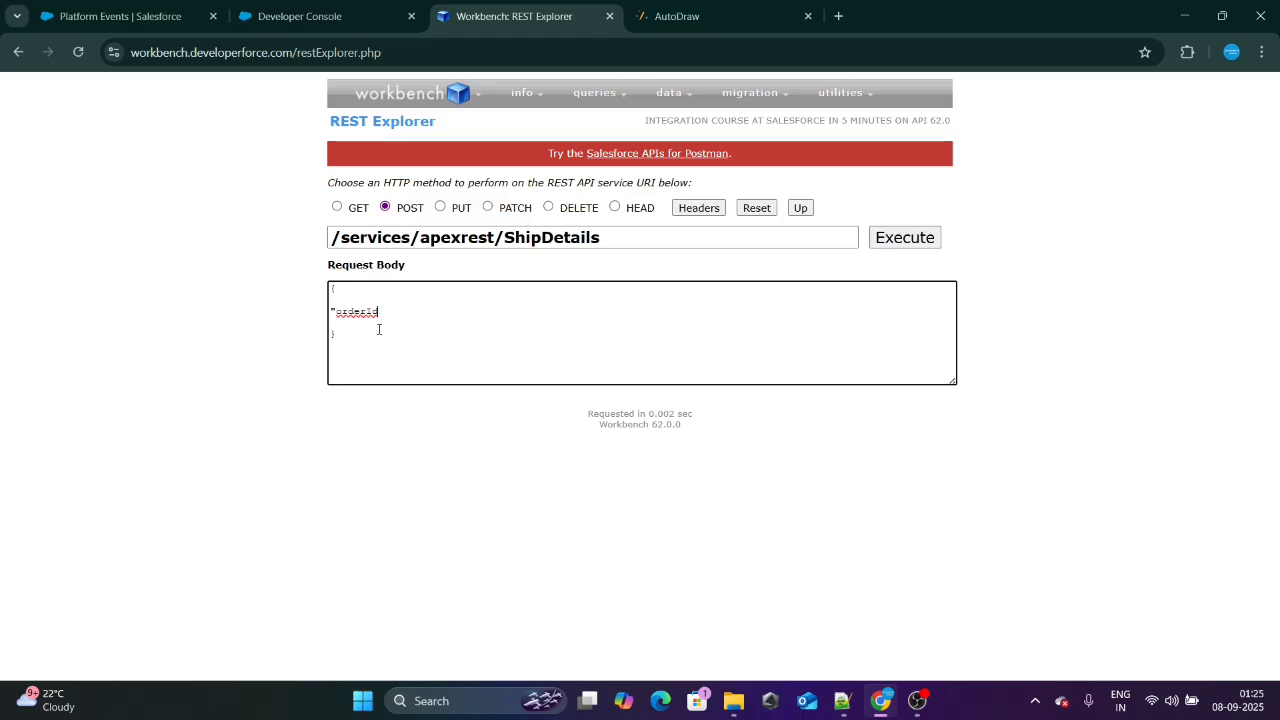
{"action": "type", "text": "\" : \"q232123"}
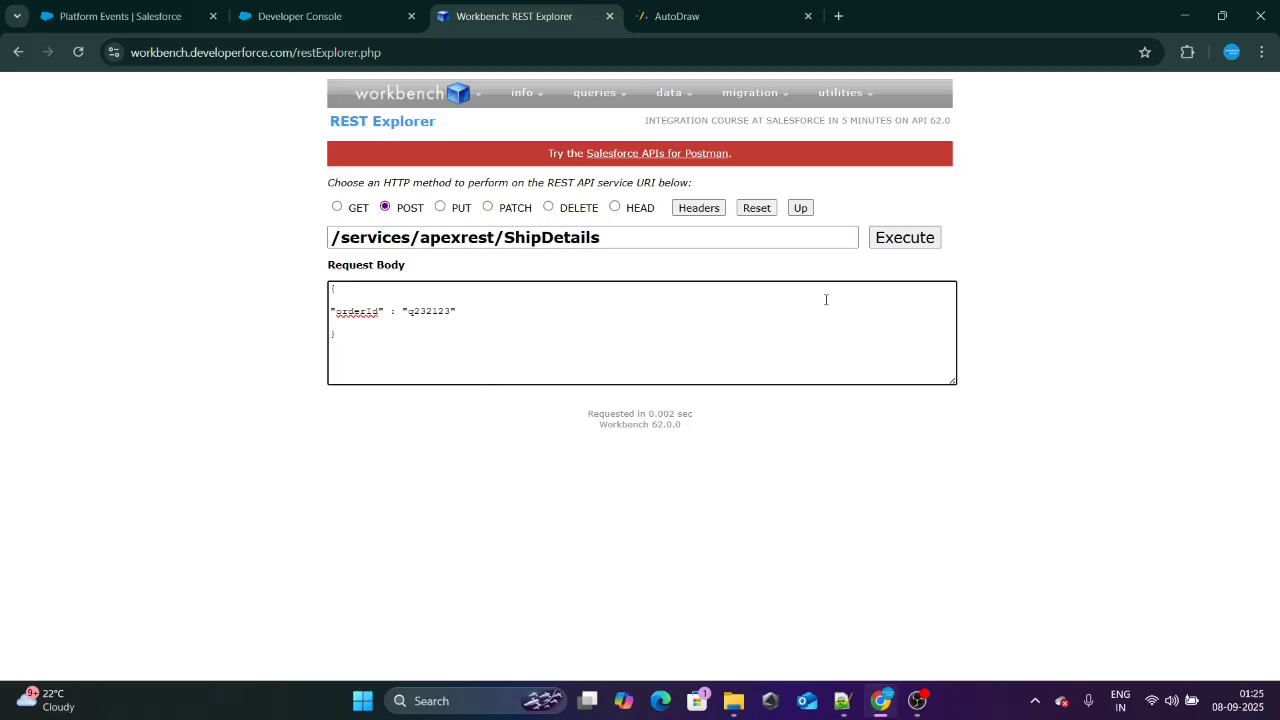
Review the integration diagram and the request body, and execute the POST request to /services/apexrest/ShipDetails.
{"action": "left_click", "coordinate": [700, 16]}
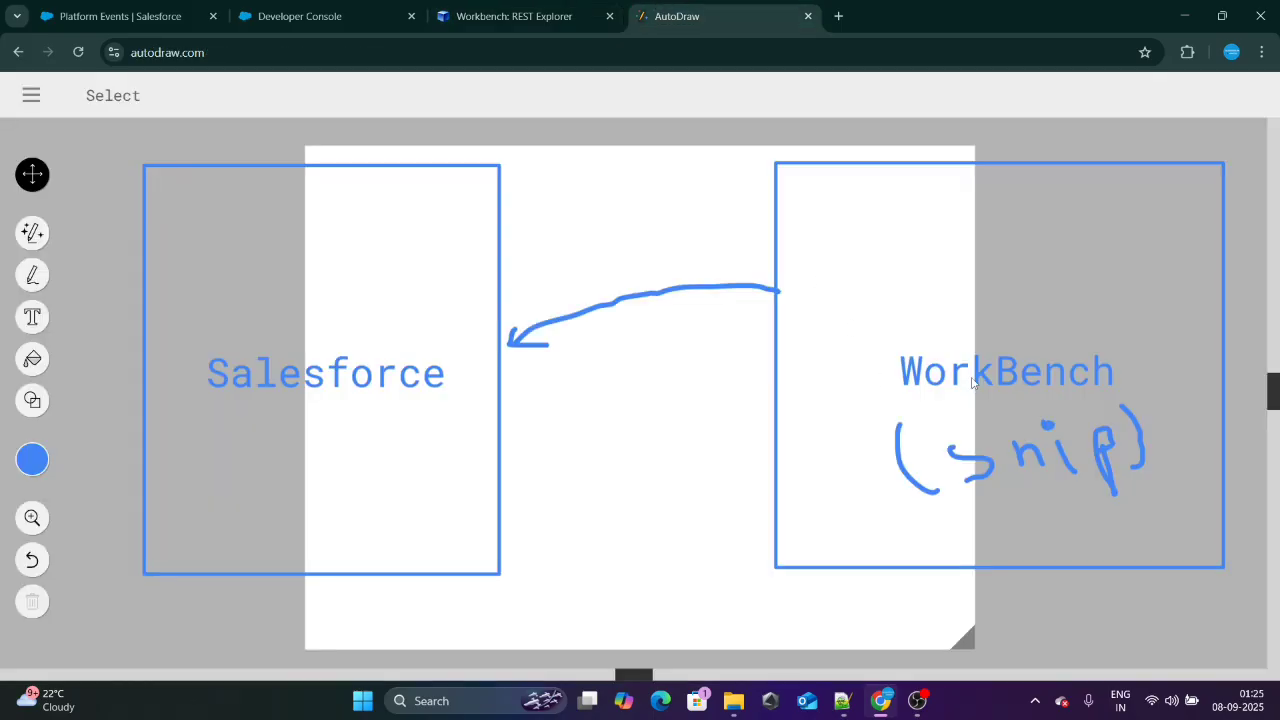
{"action": "left_click", "coordinate": [514, 16]}
{"action": "left_click", "coordinate": [745, 274]}
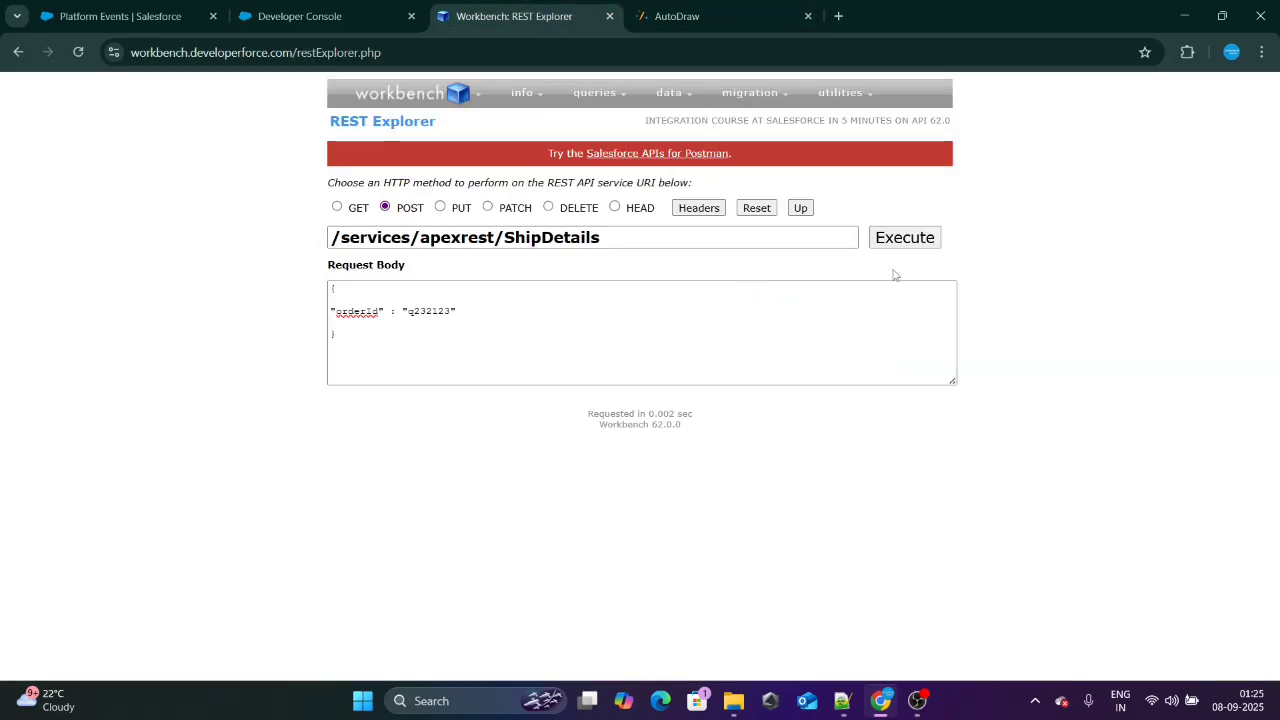
{"action": "left_click_drag", "start_coordinate": [486, 315], "coordinate": [306, 314]}
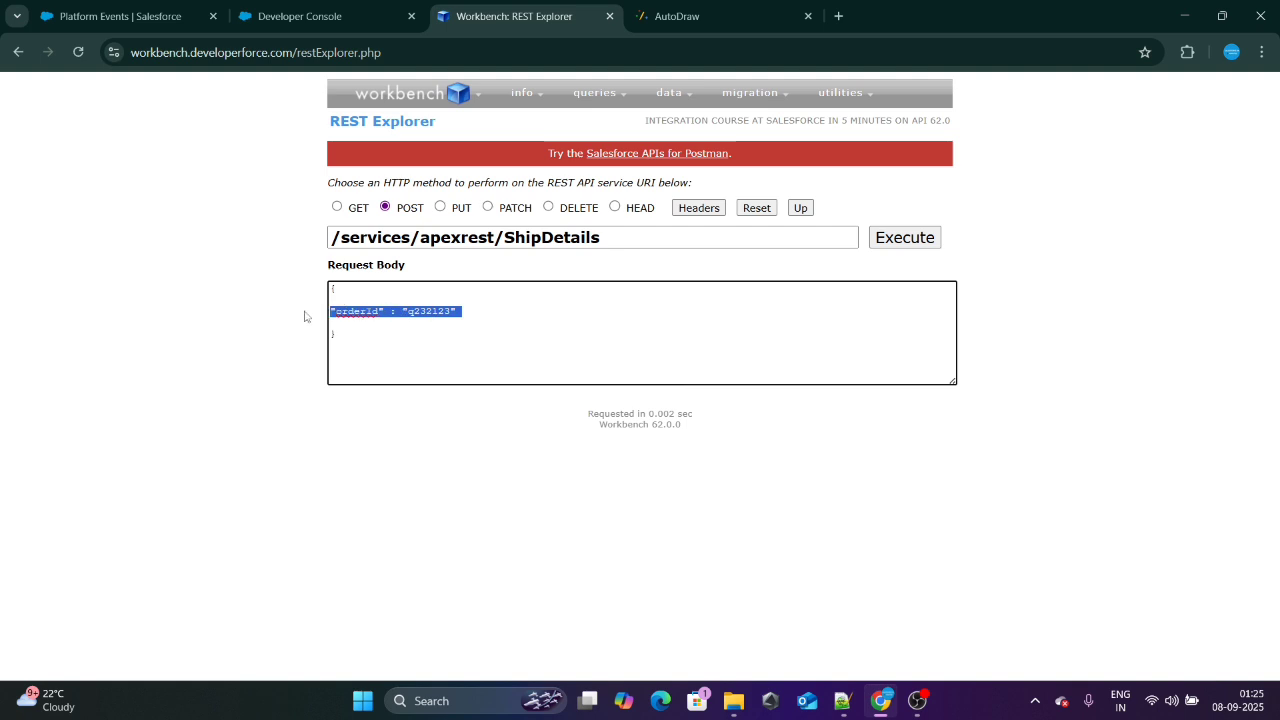
{"action": "left_click", "coordinate": [910, 248]}
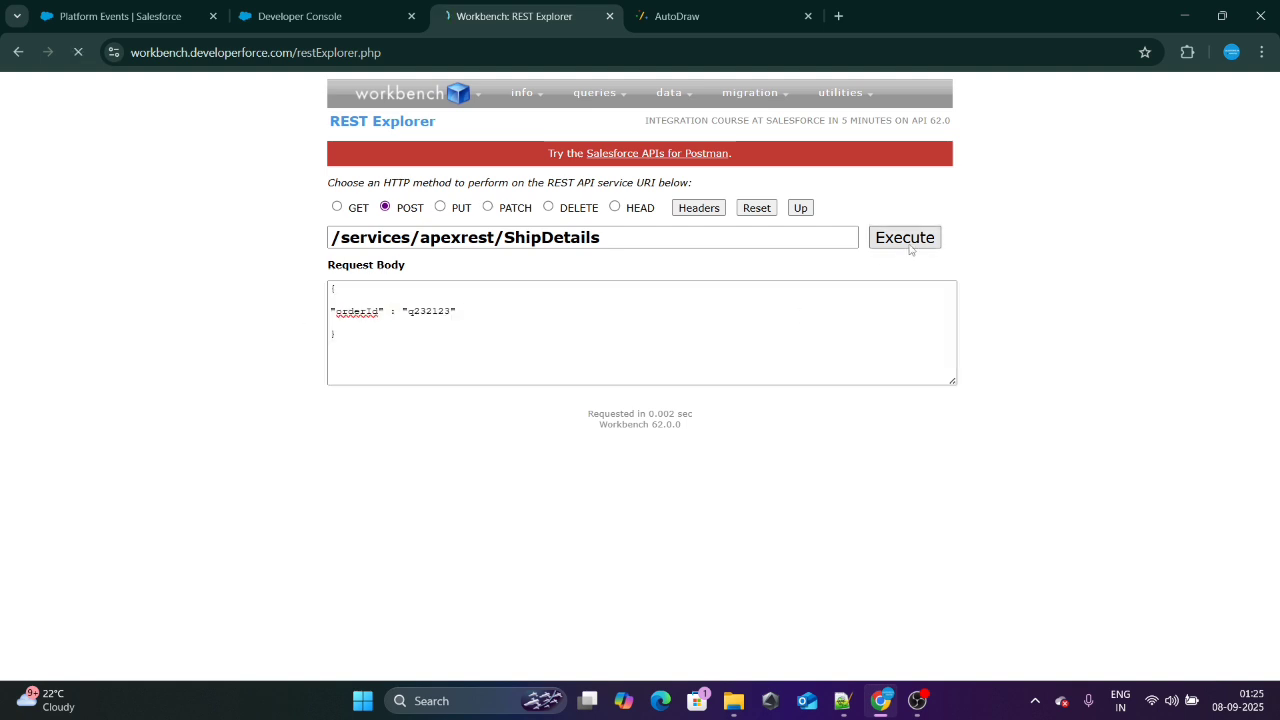
{"action": "mouse_move", "coordinate": [409, 109]}
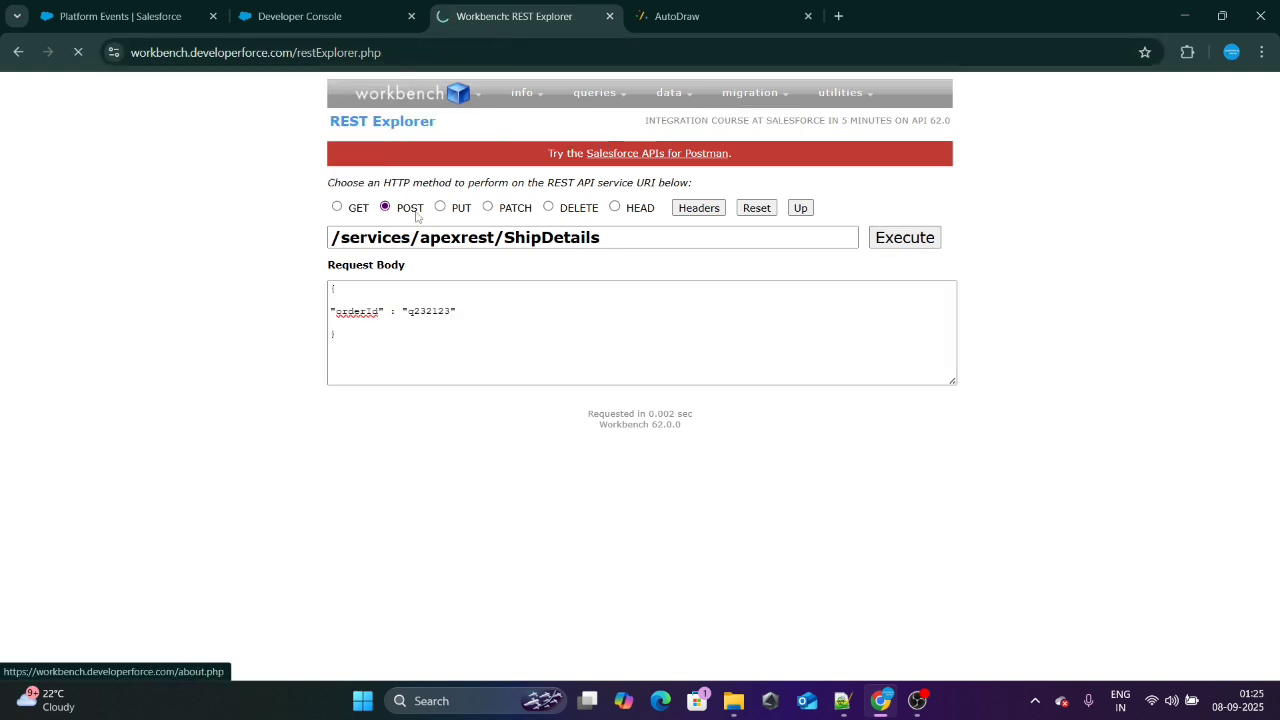
Check the Developer Console logs for the ShipDetails call and compare the request body with the method's orderId parameter.
{"action": "left_click", "coordinate": [346, 12]}
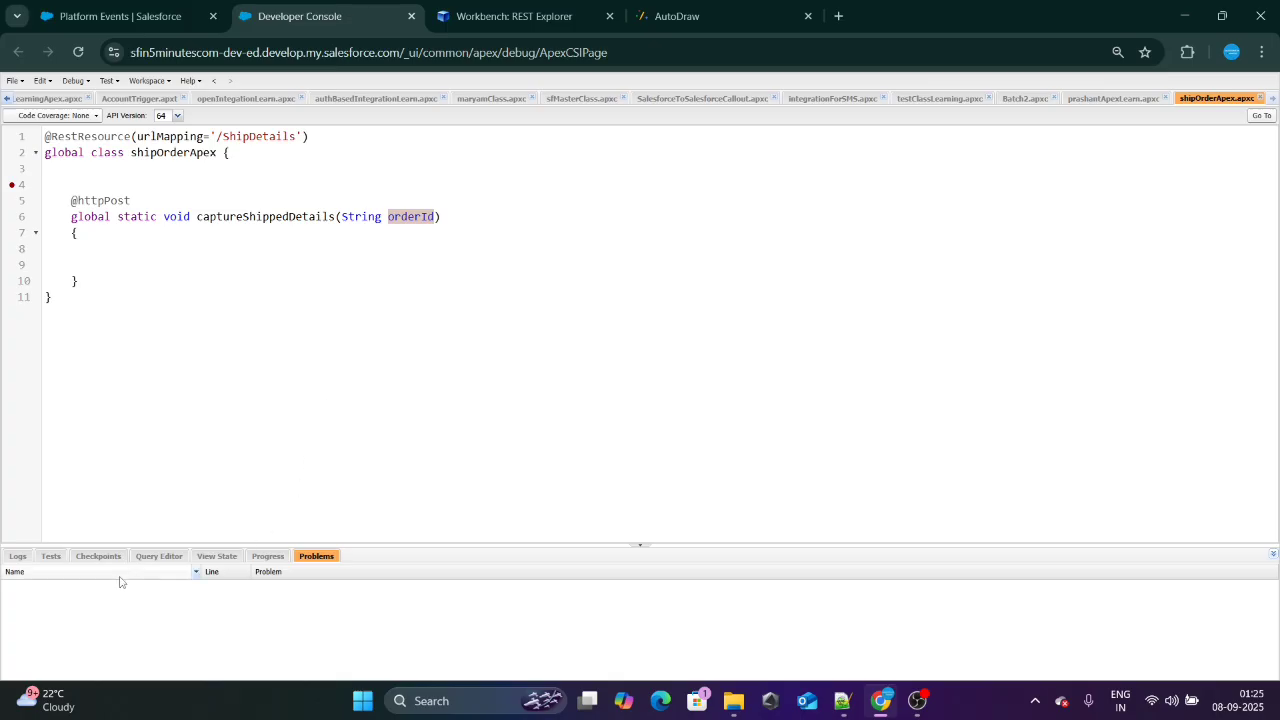
{"action": "left_click", "coordinate": [10, 556]}
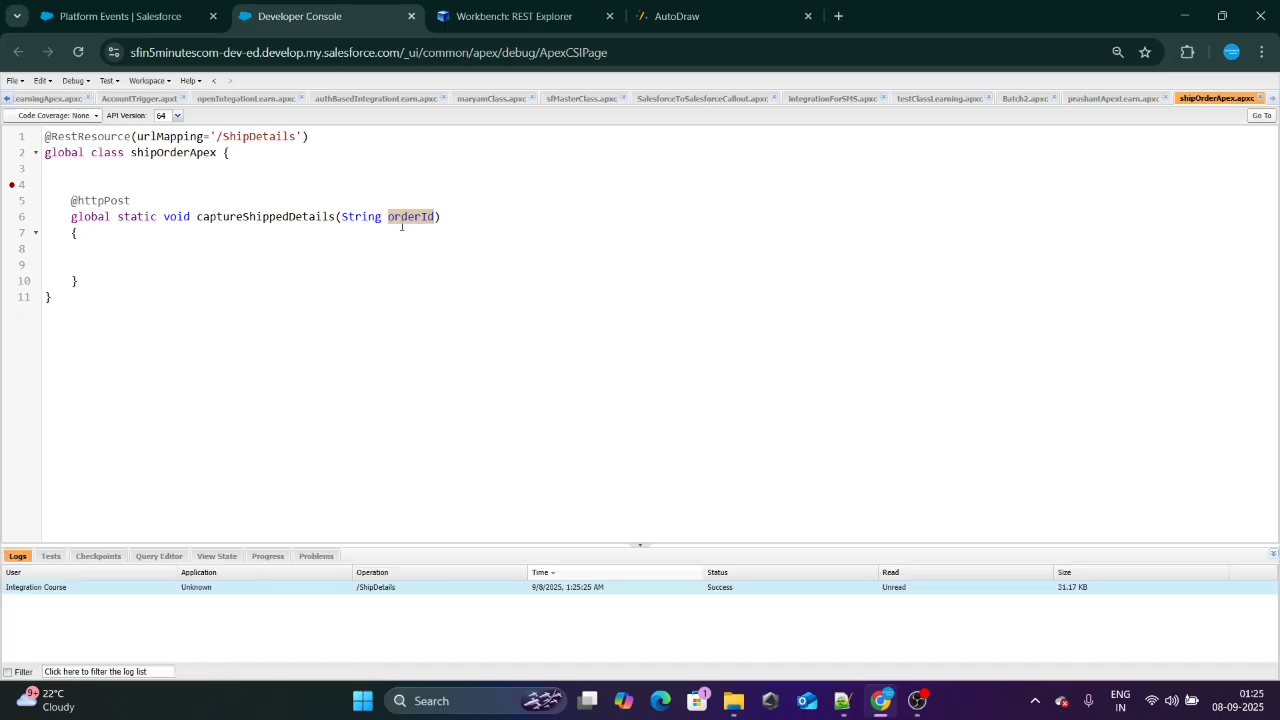
{"action": "left_click", "coordinate": [510, 16]}
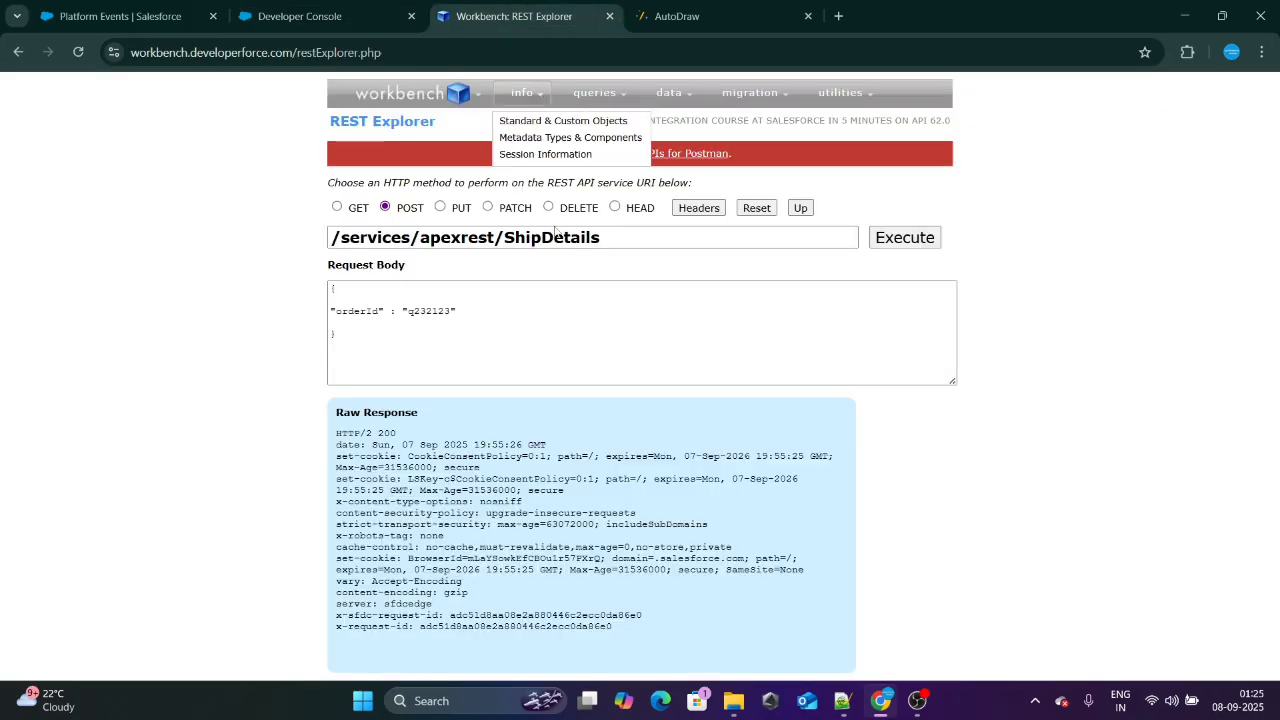
{"action": "left_click", "coordinate": [436, 319]}
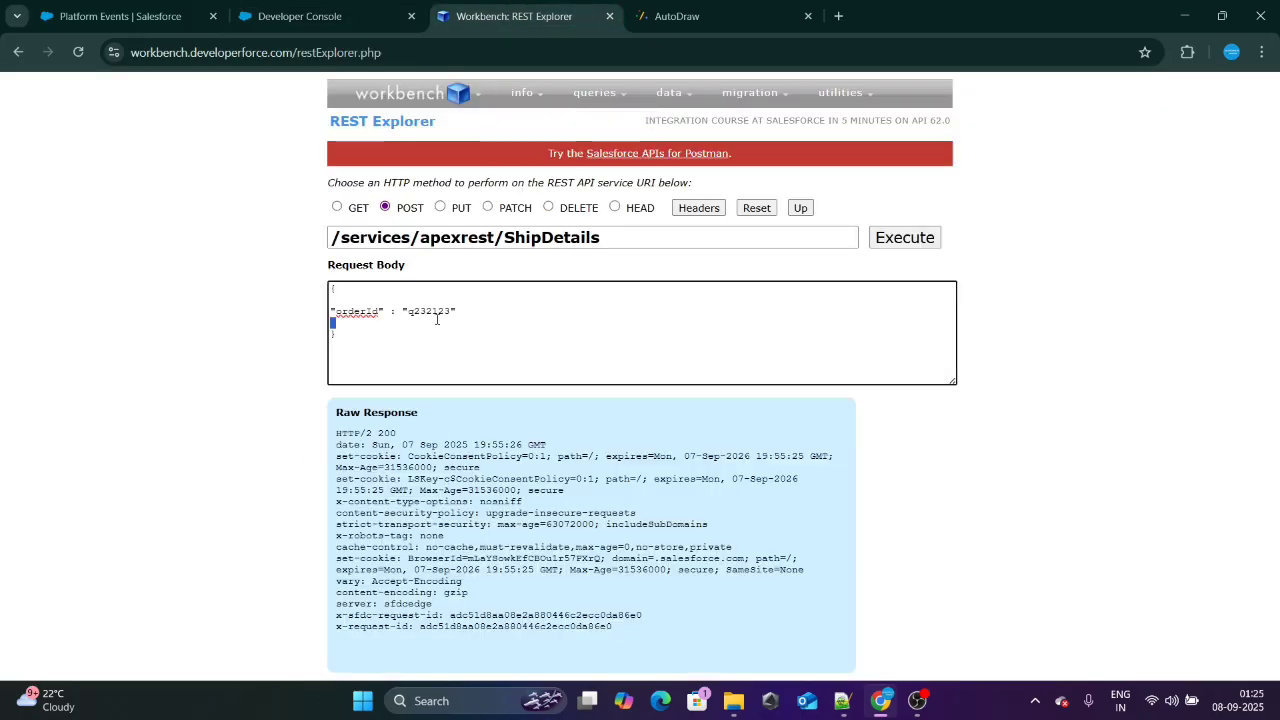
{"action": "left_click", "coordinate": [340, 18]}
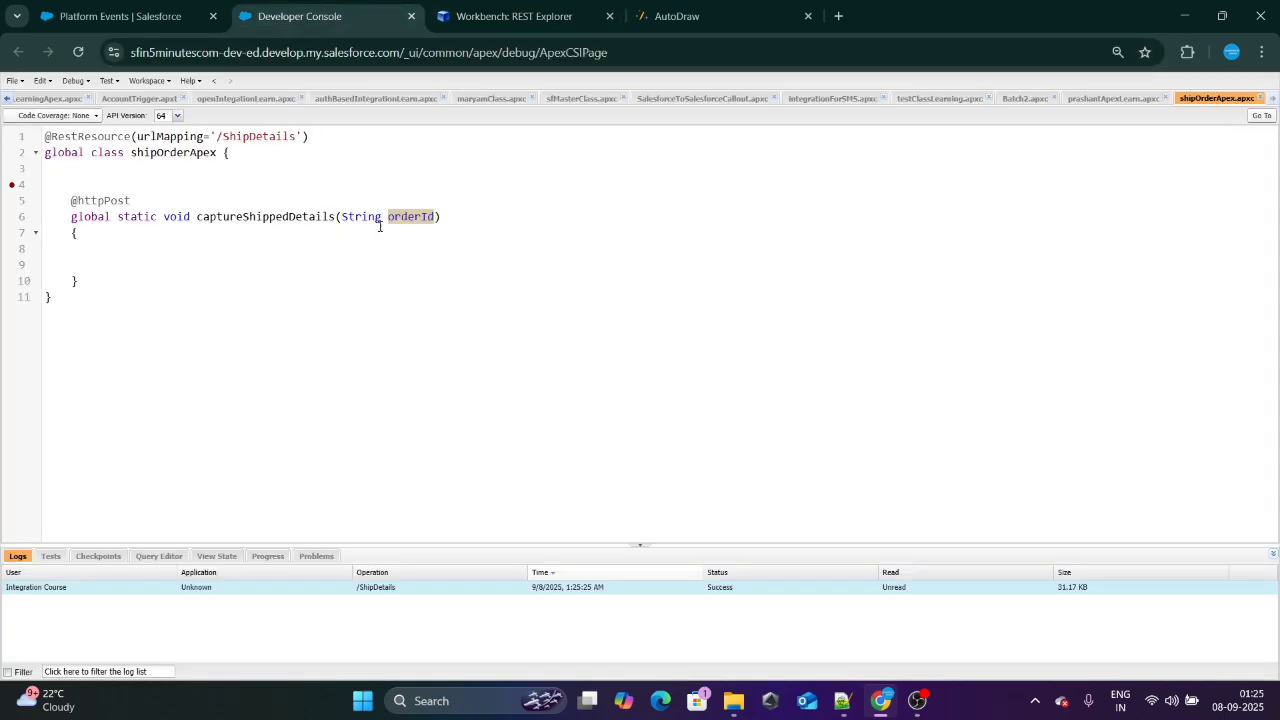
{"action": "left_click", "coordinate": [243, 254]}
{"action": "double_click", "coordinate": [412, 216]}
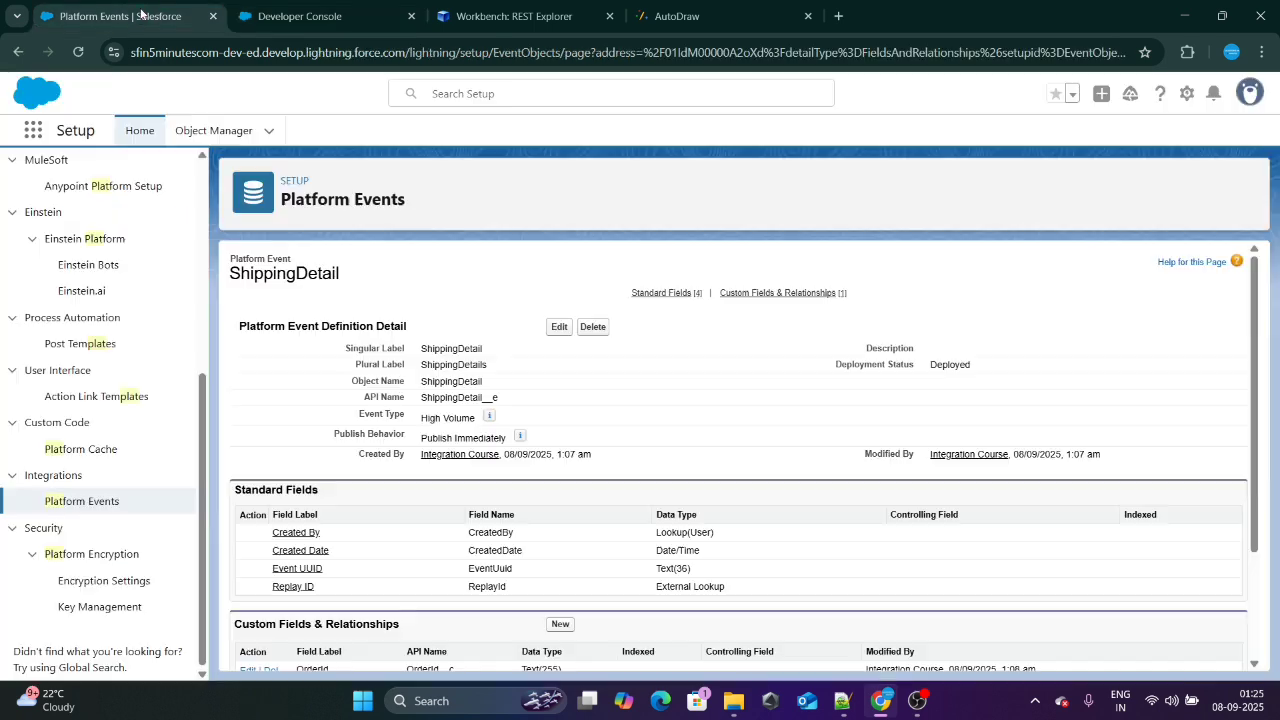
Switch to Salesforce Setup and examine the ShippingDetail platform event definition.
{"action": "left_click", "coordinate": [144, 16]}
{"action": "triple_click", "coordinate": [359, 265]}
{"action": "left_click", "coordinate": [316, 280]}
{"action": "double_click", "coordinate": [315, 282]}
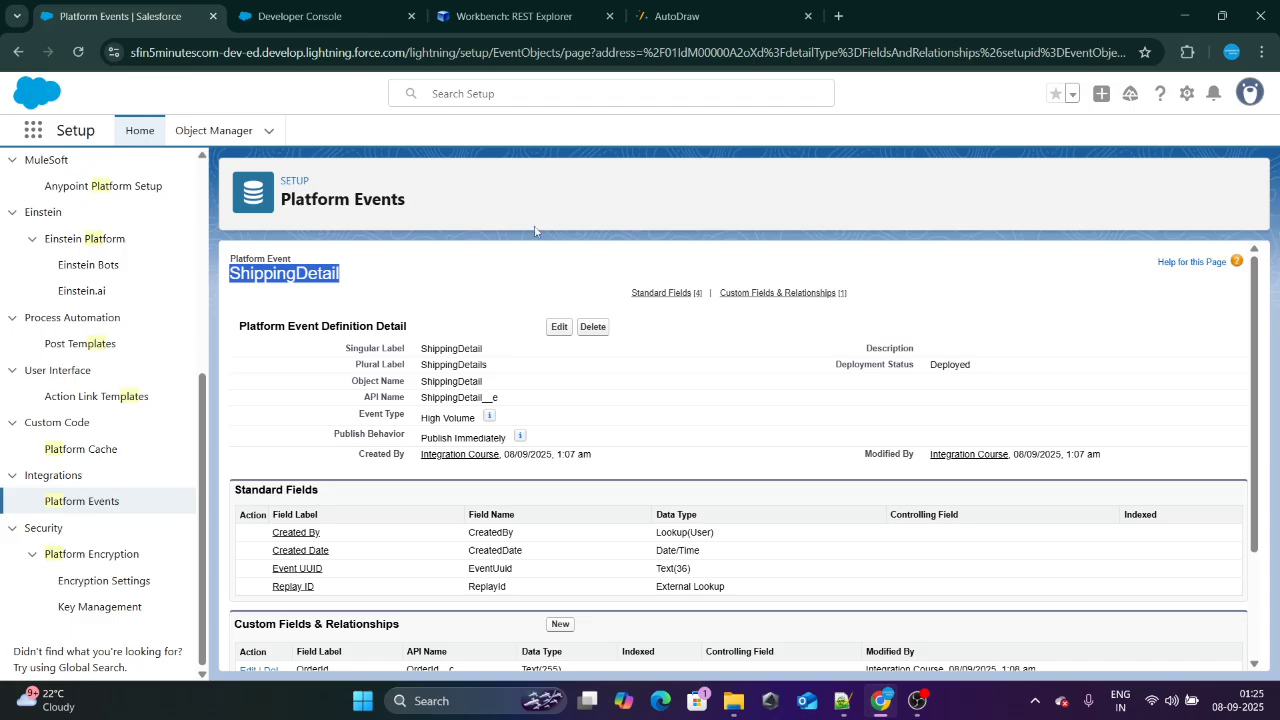
Open the Platform Events setup page in a separate browser tab.
{"action": "right_click", "coordinate": [103, 509]}
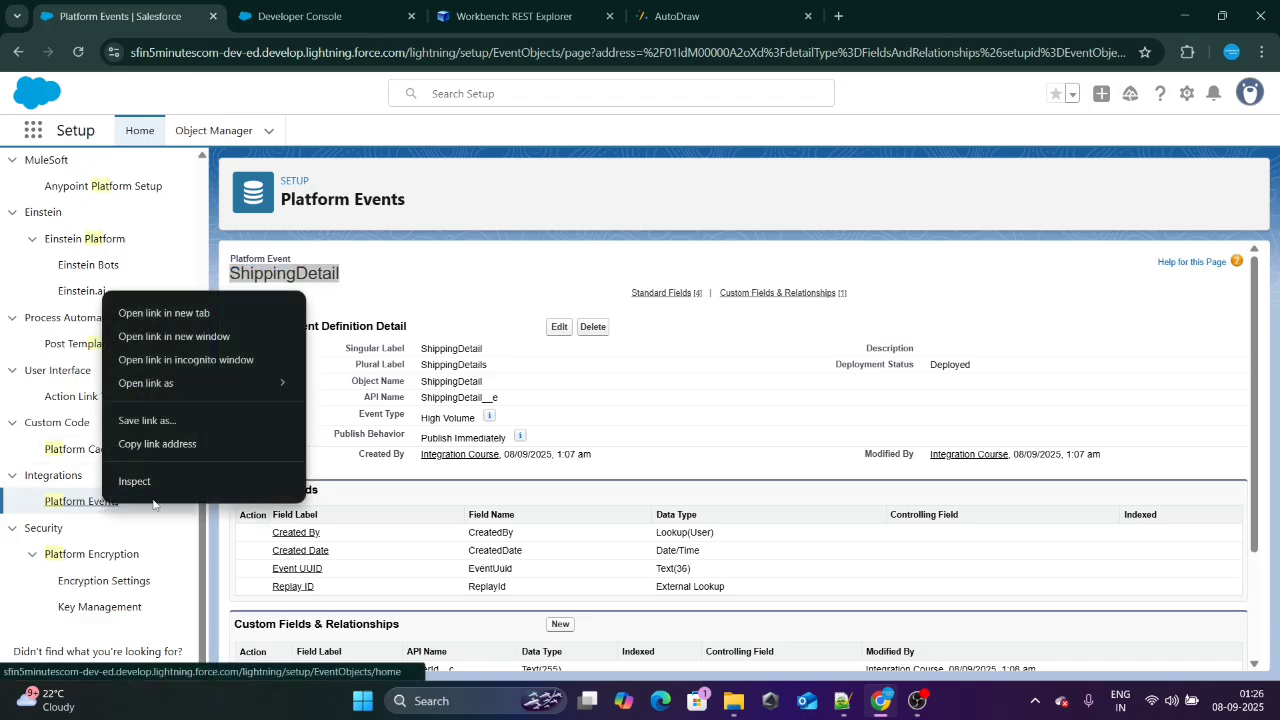
{"action": "left_click", "coordinate": [175, 315]}
{"action": "left_click", "coordinate": [280, 16]}
{"action": "left_click", "coordinate": [114, 14]}
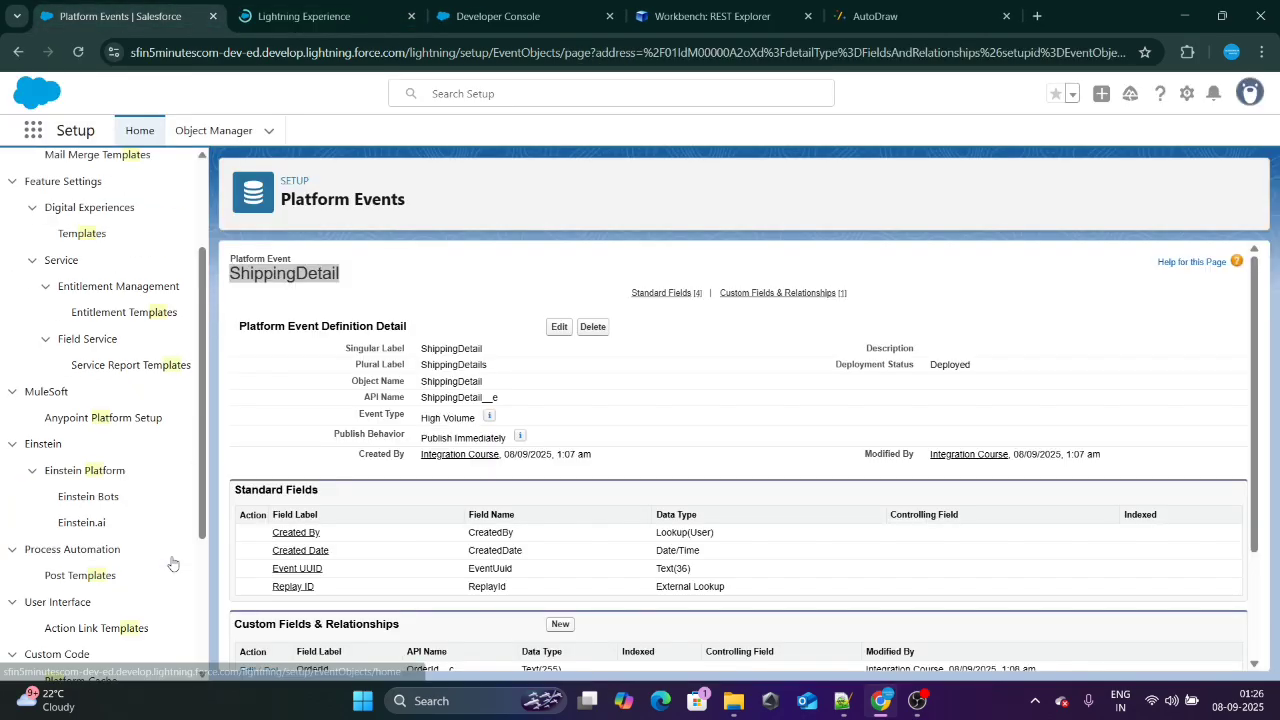
{"action": "left_click", "coordinate": [320, 16]}
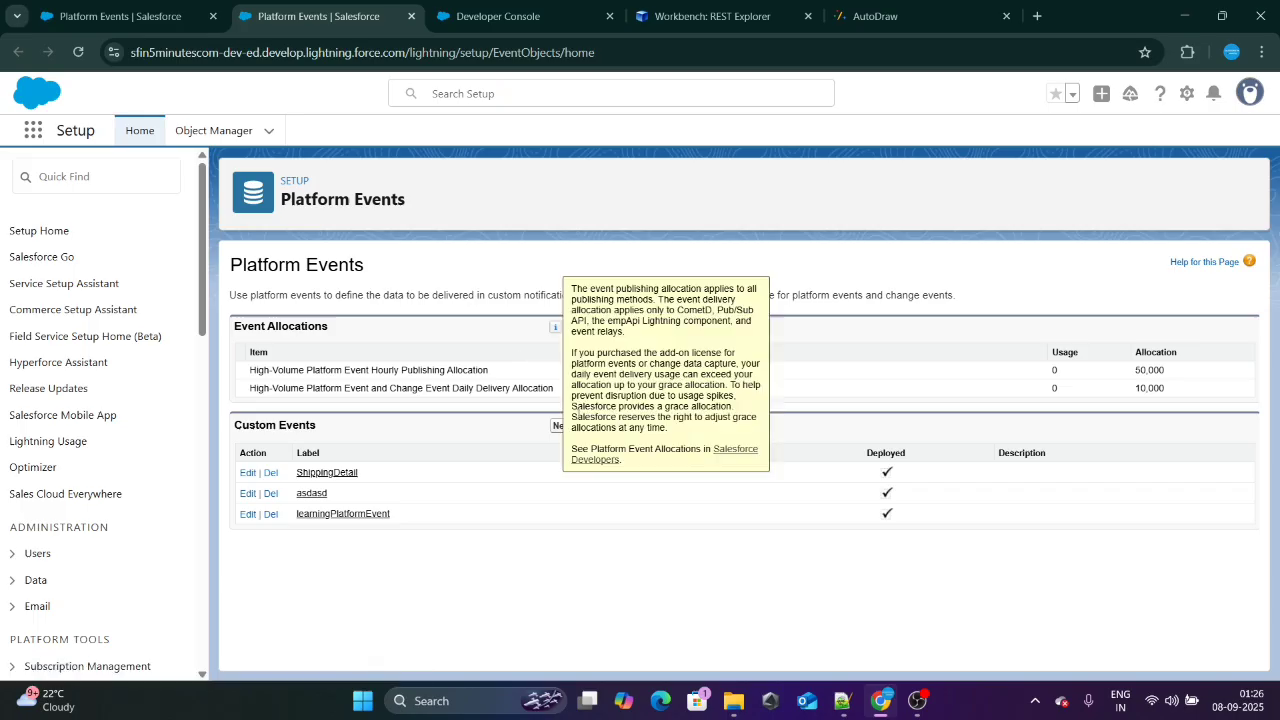
Open a new platform event form, examine its Publish Behavior setting, and close that browser tab without saving.
{"action": "left_click", "coordinate": [566, 426]}
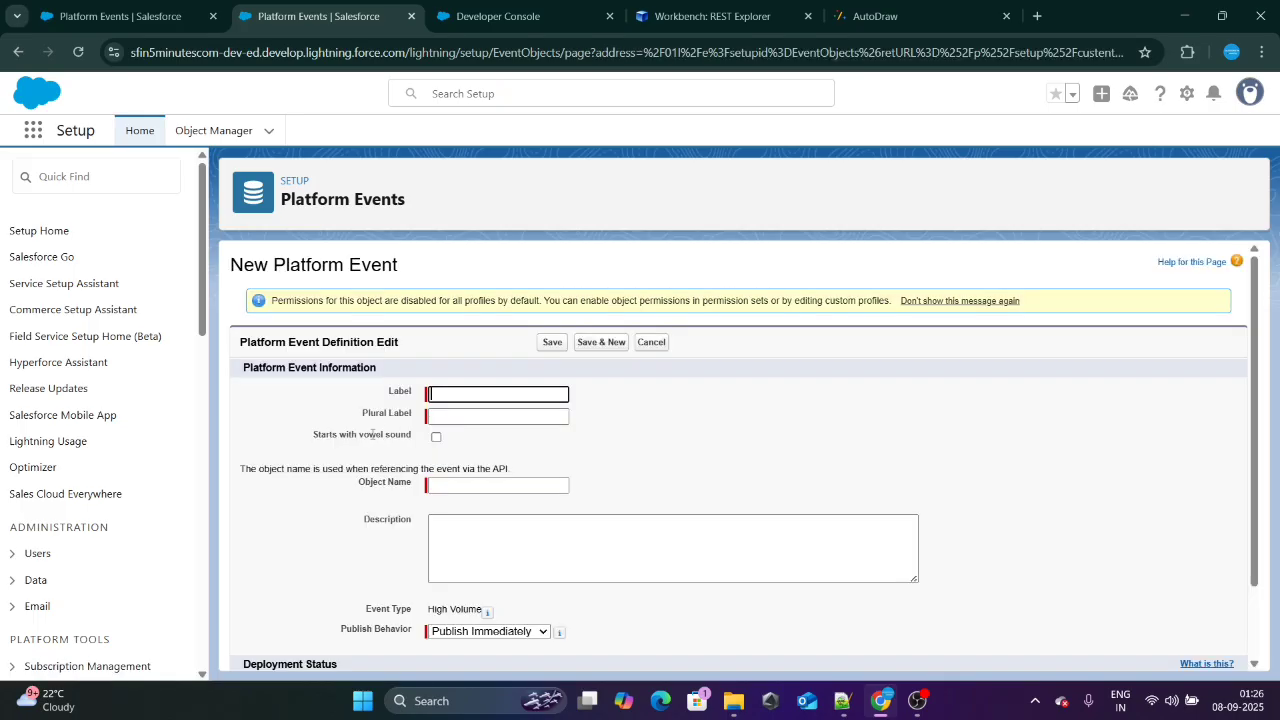
{"action": "scroll", "coordinate": [482, 455], "scroll_direction": "down", "scroll_amount": 1}
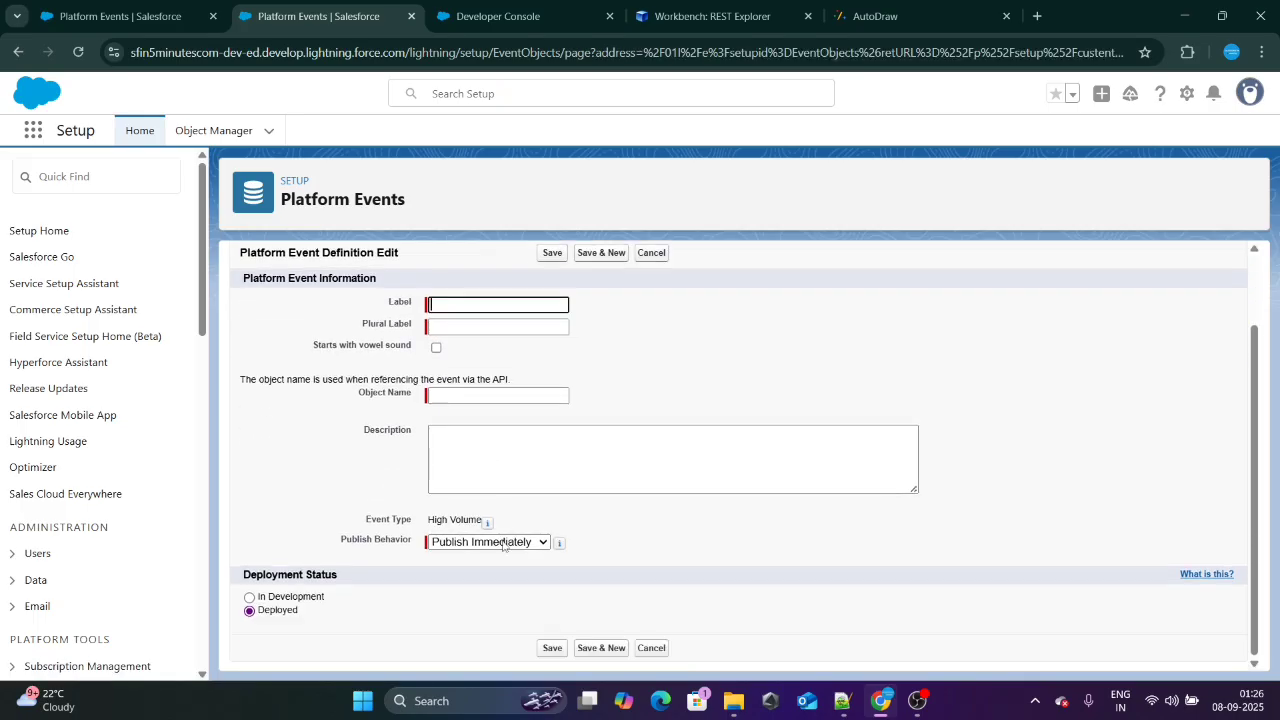
{"action": "triple_click", "coordinate": [360, 543]}
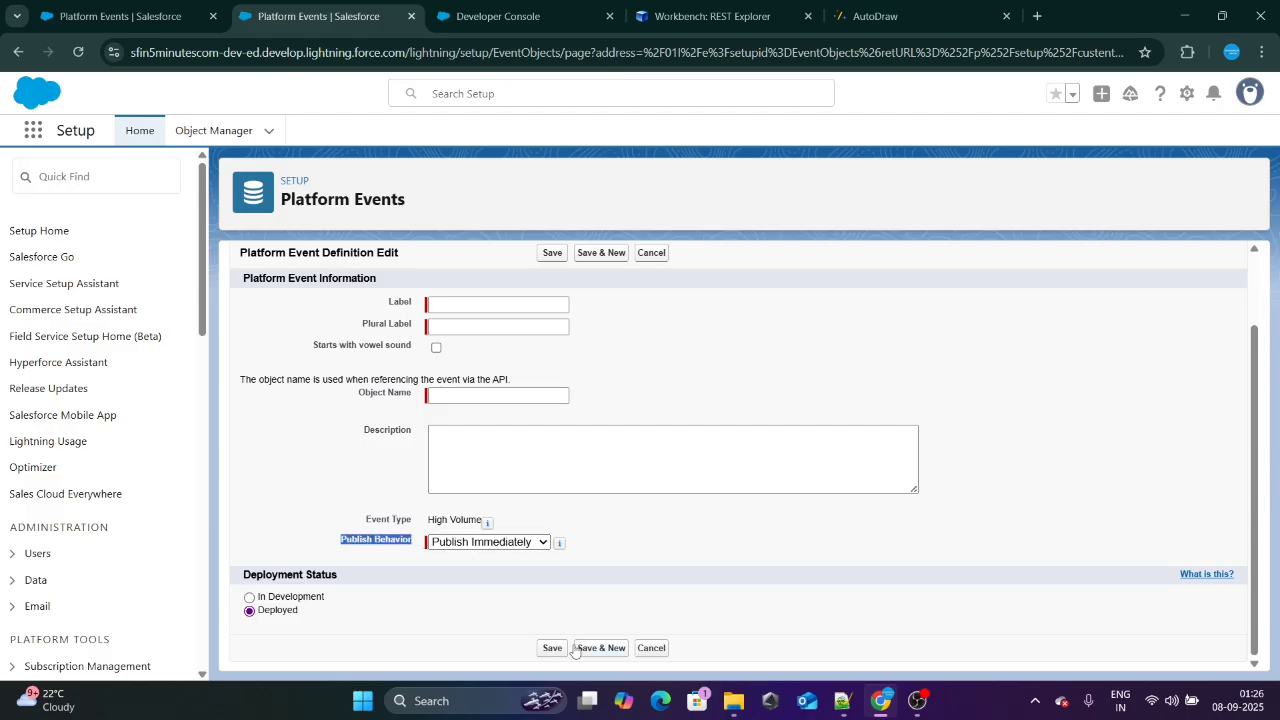
{"action": "left_click", "coordinate": [125, 16]}
{"action": "left_click", "coordinate": [410, 16]}
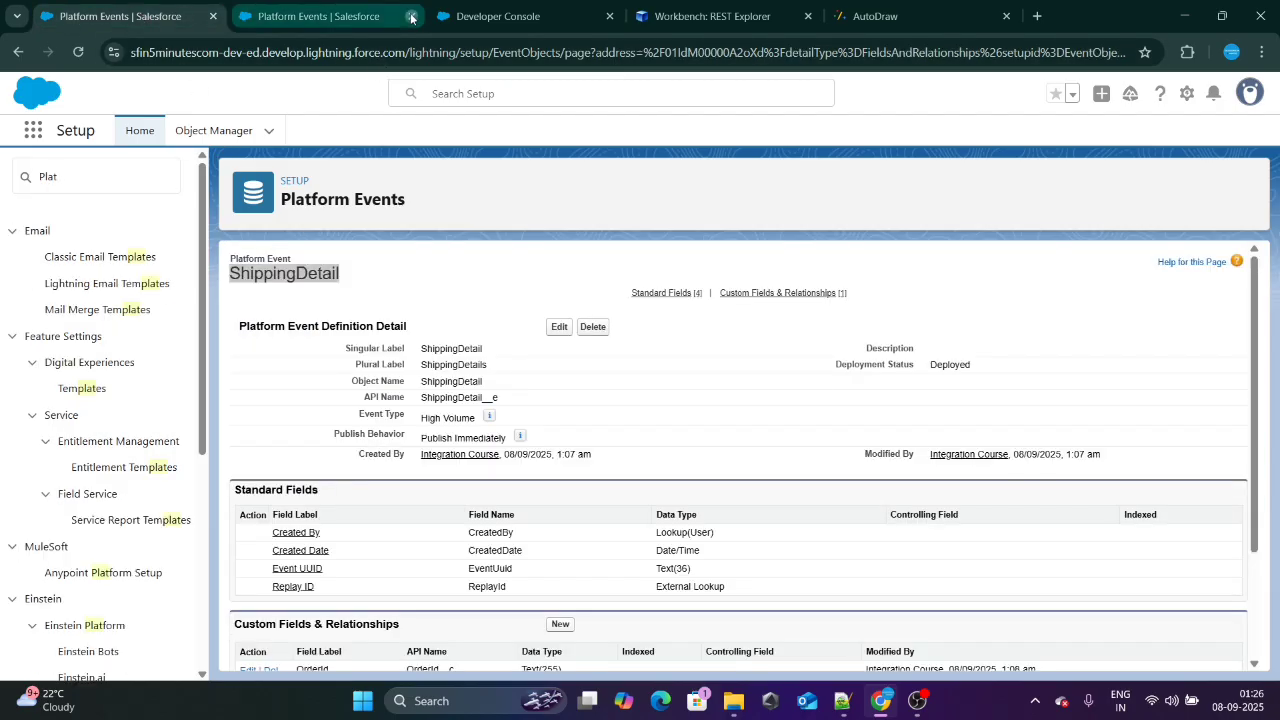
Examine the OrderId custom field in the ShippingDetail platform event definition.
{"action": "left_click", "coordinate": [406, 338]}
{"action": "scroll", "coordinate": [406, 338], "scroll_direction": "down", "scroll_amount": 2}
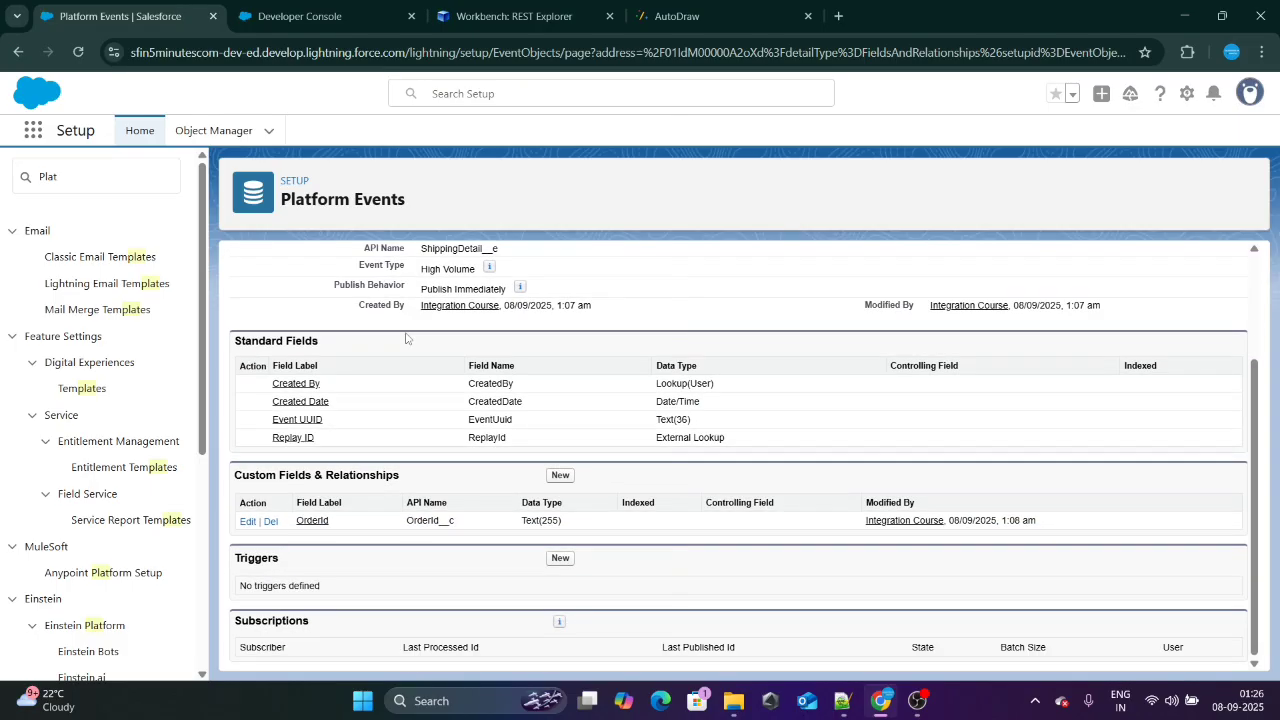
{"action": "left_click_drag", "start_coordinate": [275, 477], "coordinate": [452, 521]}
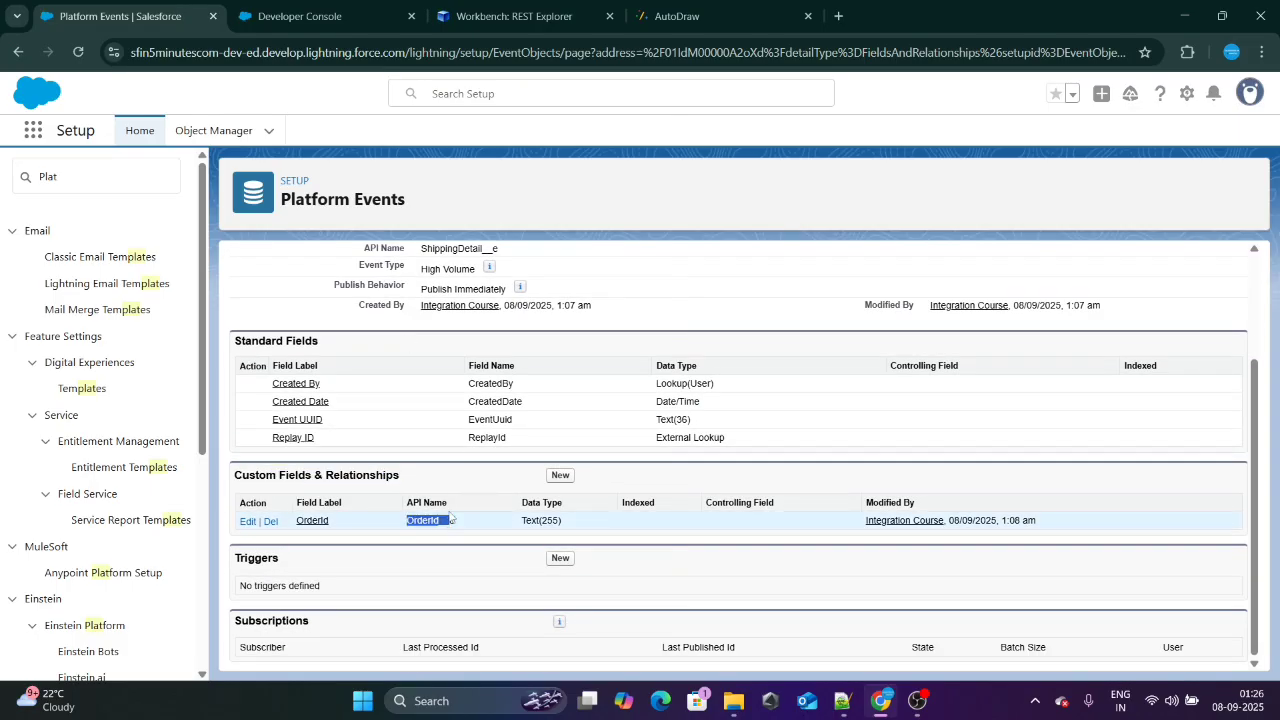
{"action": "left_click", "coordinate": [449, 475]}
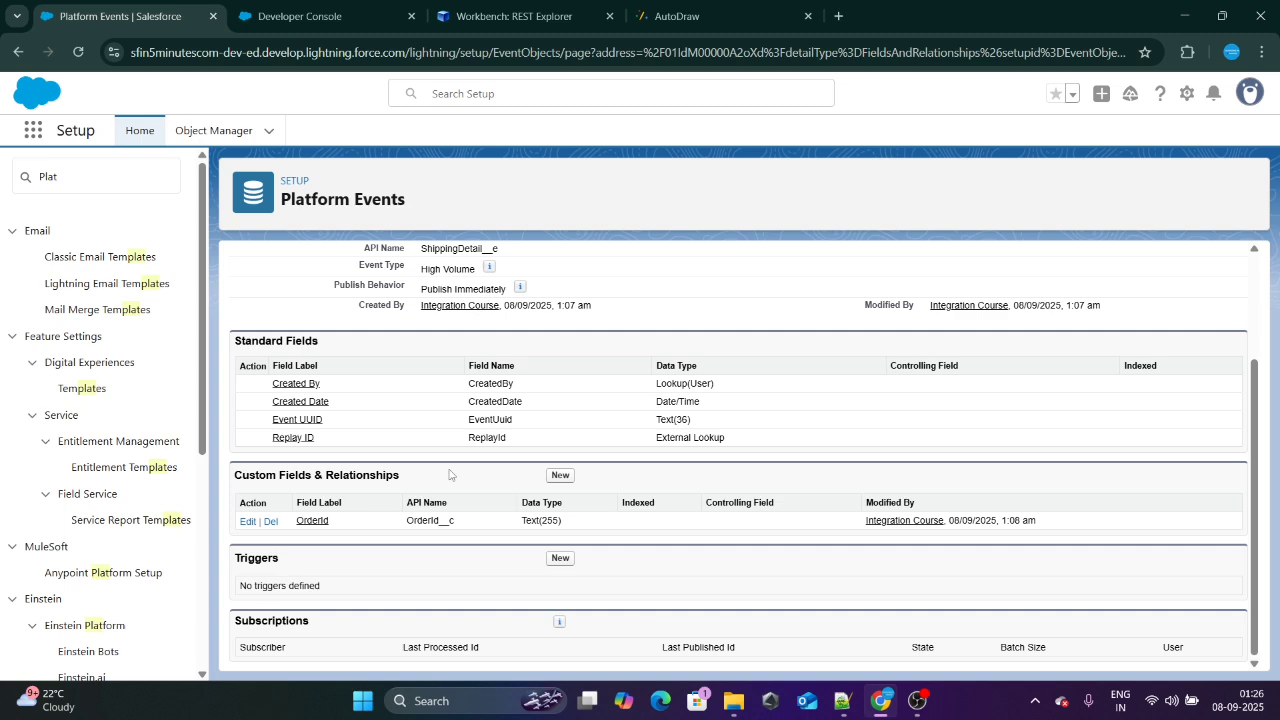
Compare the Workbench request body and the Apex method's orderId parameter with the event's OrderId__c field.
{"action": "left_click", "coordinate": [510, 16]}
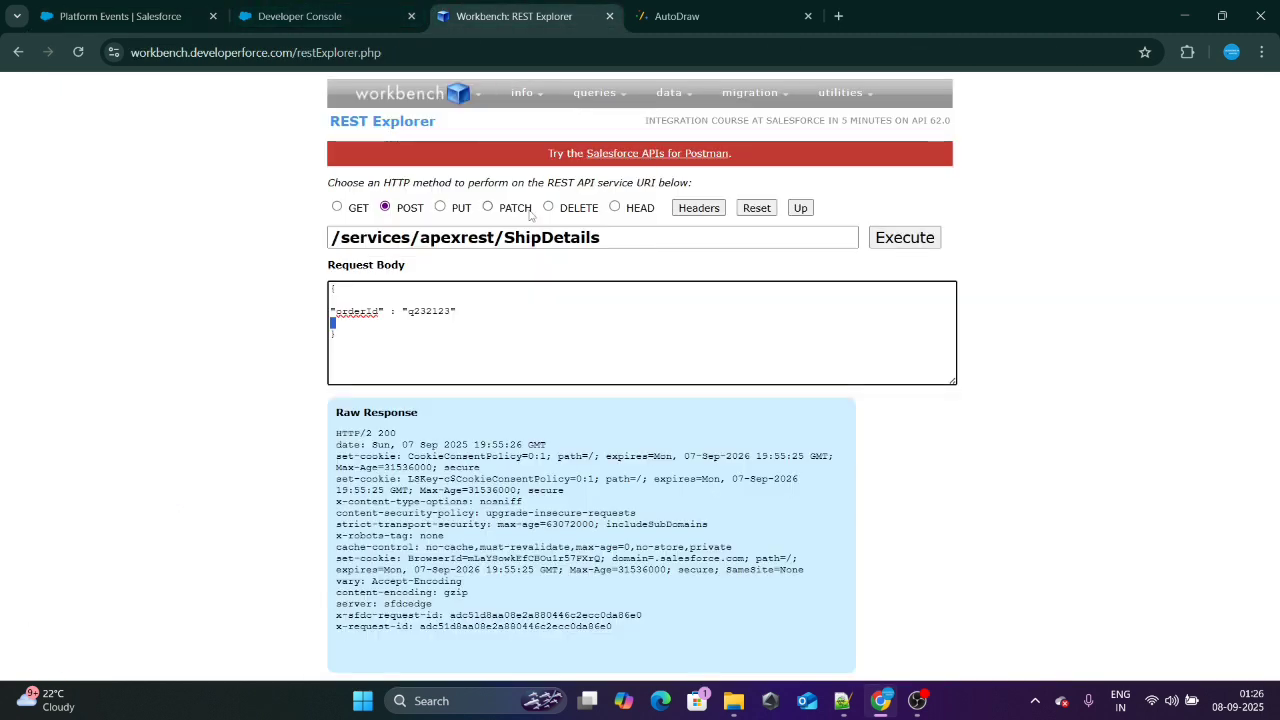
{"action": "left_click", "coordinate": [290, 10]}
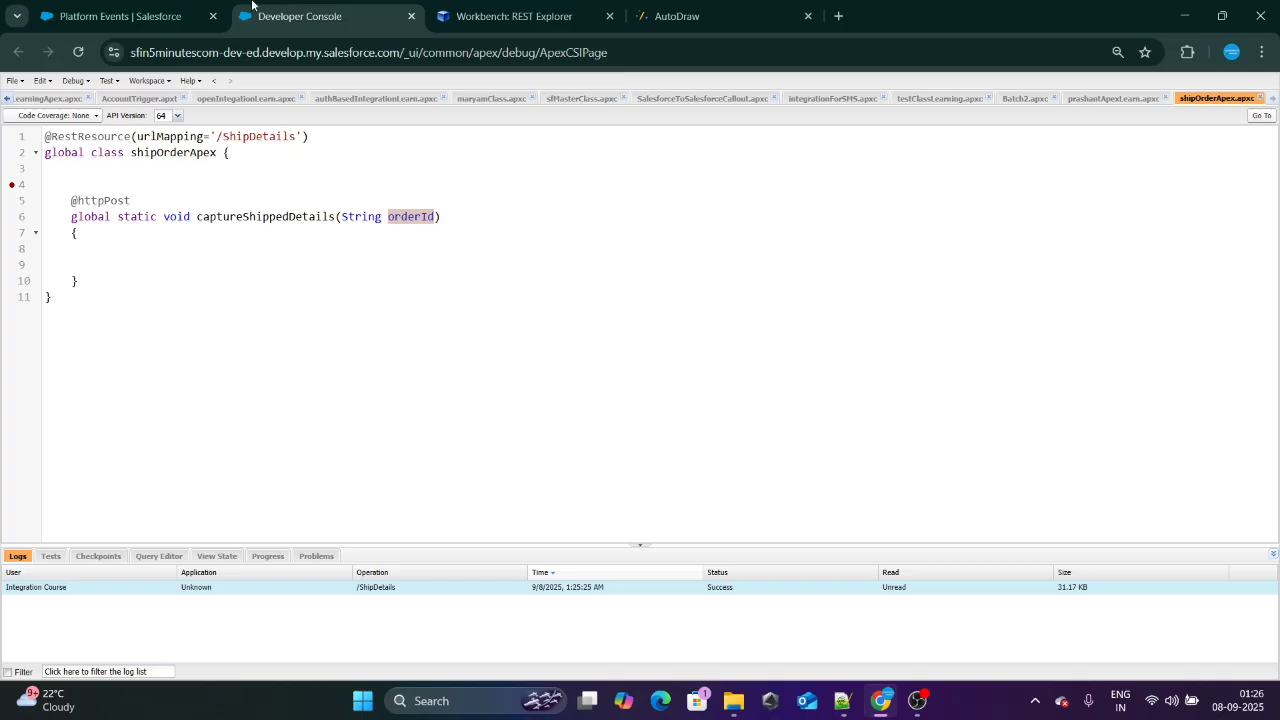
{"action": "left_click", "coordinate": [221, 8]}
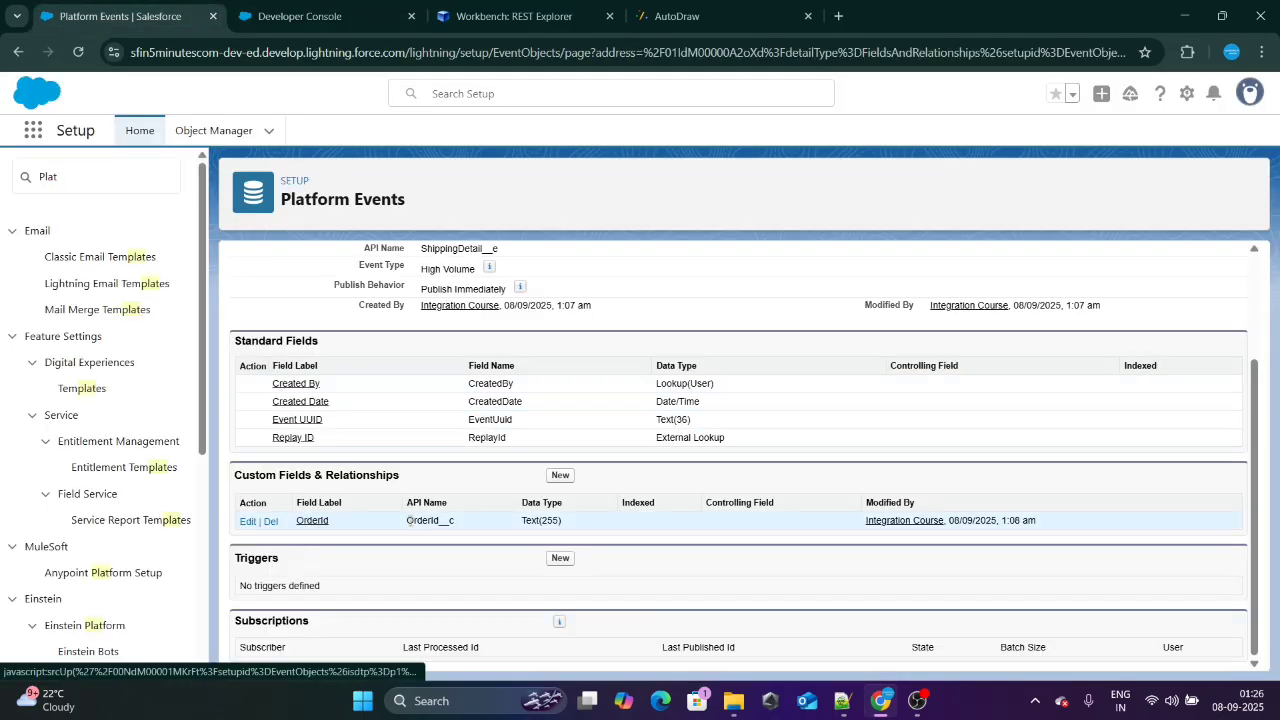
{"action": "double_click", "coordinate": [412, 520]}
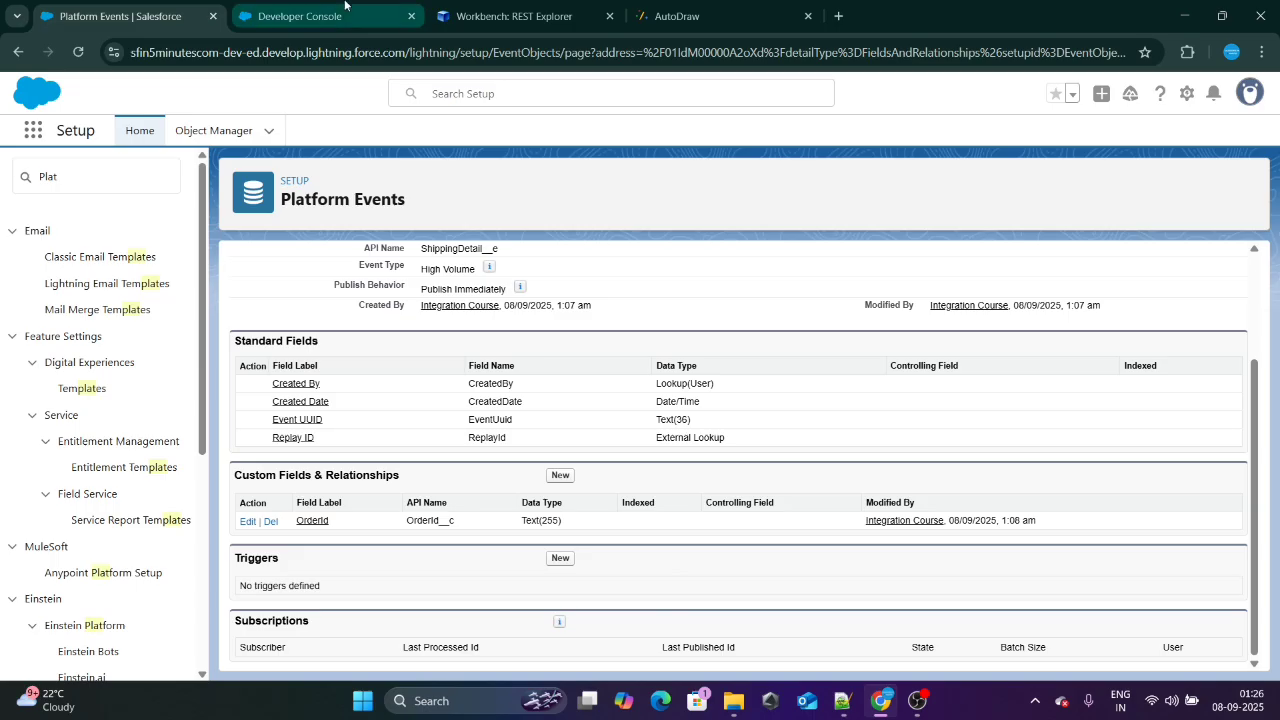
{"action": "left_click", "coordinate": [300, 16]}
{"action": "left_click", "coordinate": [404, 216]}
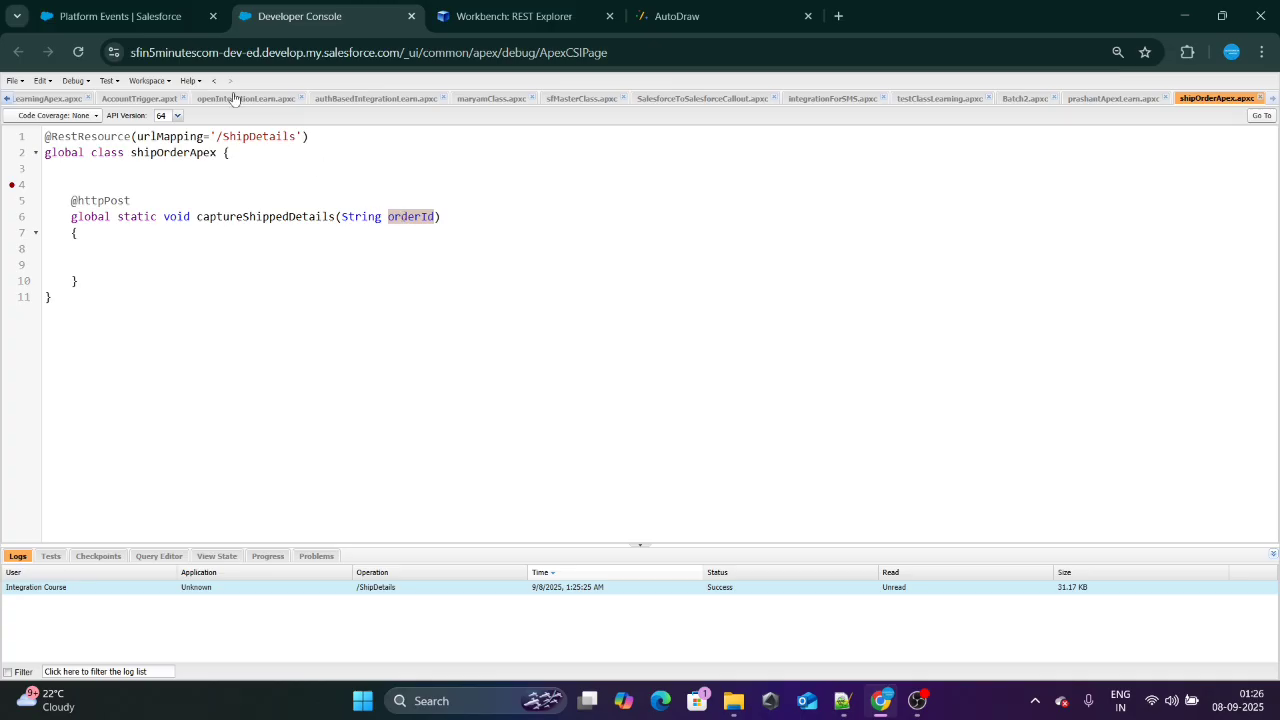
{"action": "left_click", "coordinate": [120, 16]}
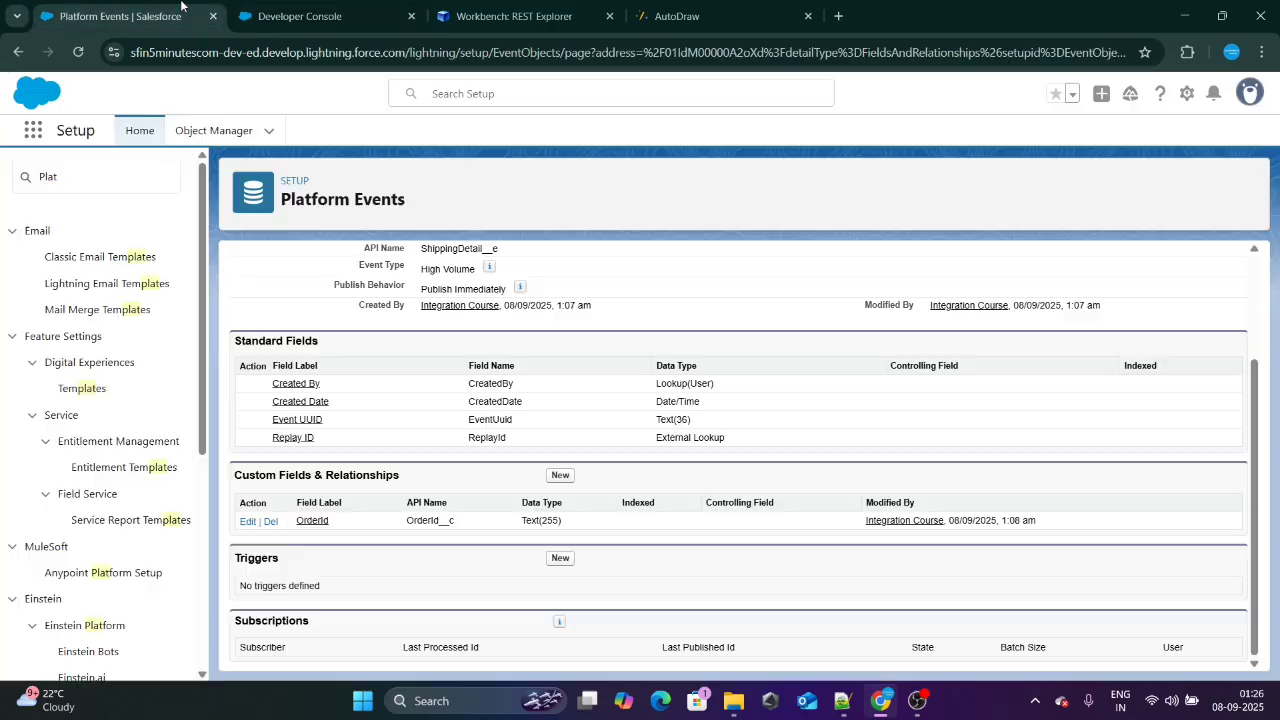
{"action": "left_click", "coordinate": [377, 8]}
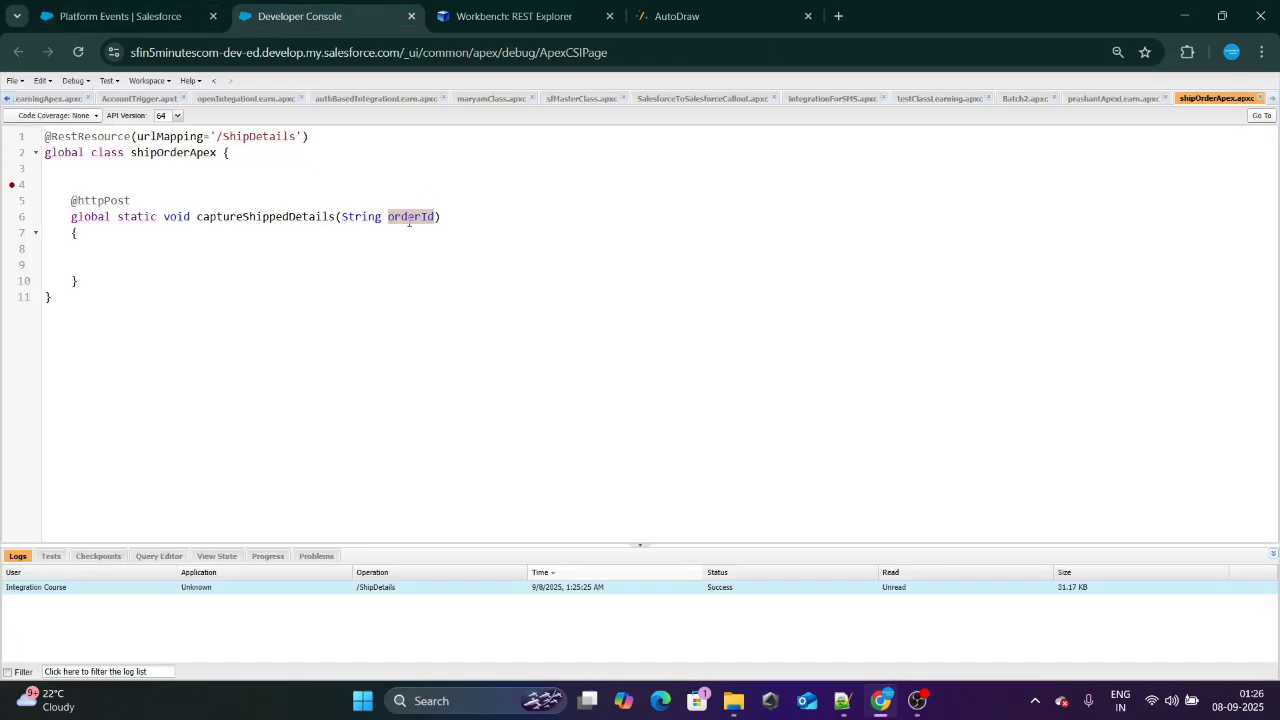
{"action": "left_click", "coordinate": [155, 8]}
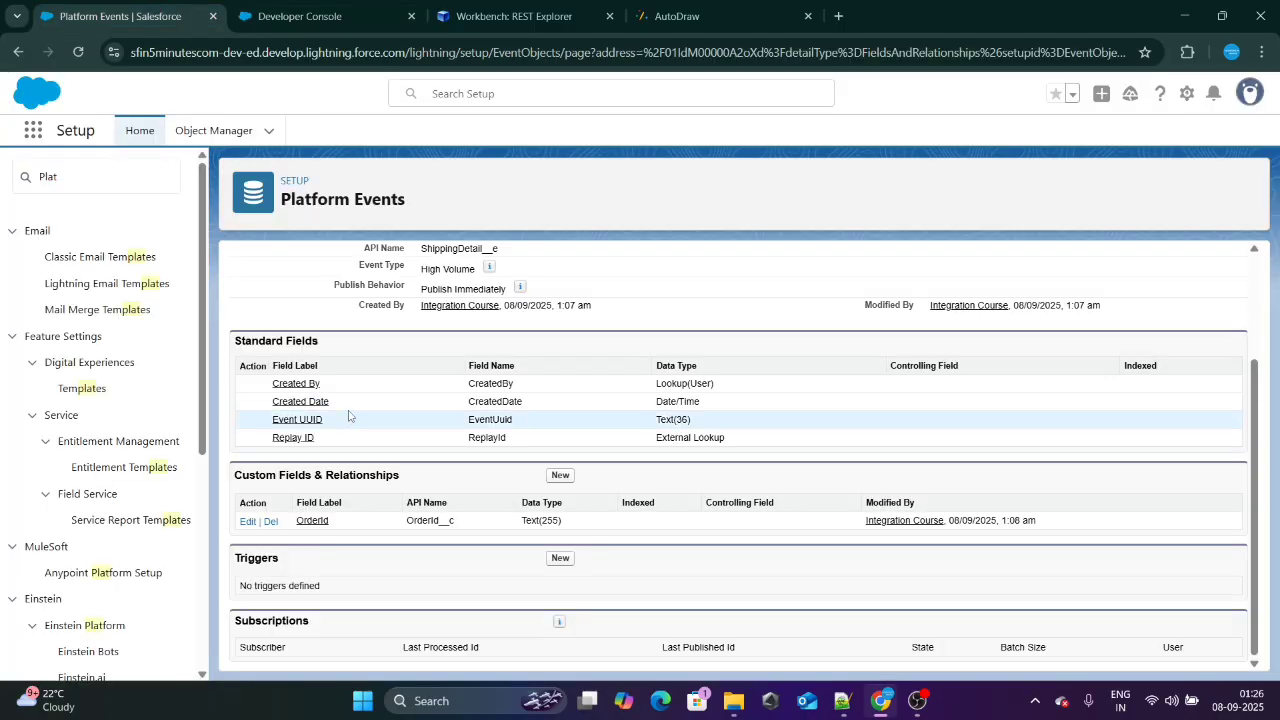
Using the platform event's API name, instantiate a ShippingDetail__e variable named shipping inside the captureShippedDetails method.
{"action": "scroll", "coordinate": [446, 367], "scroll_direction": "up", "scroll_amount": 3}
{"action": "double_click", "coordinate": [449, 395]}
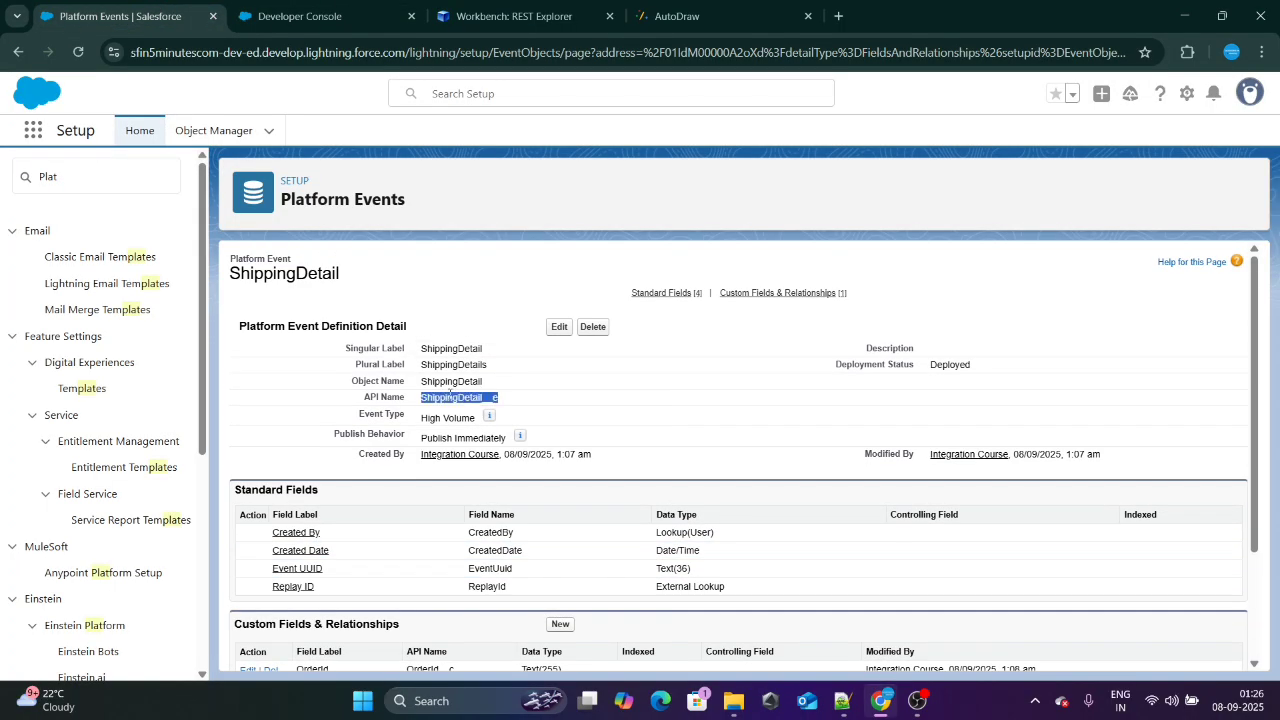
{"action": "left_click", "coordinate": [300, 16]}
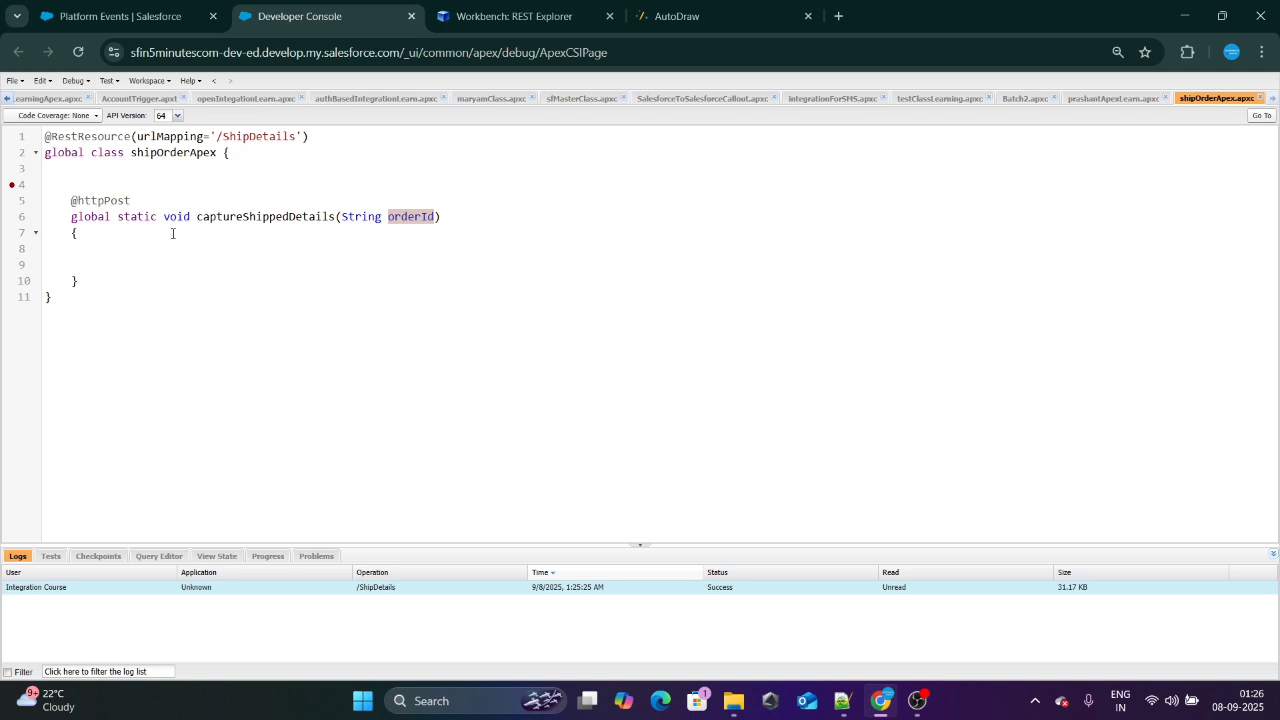
{"action": "left_click", "coordinate": [147, 265]}
{"action": "type", "text": "ShippingDetail__e"}
{"action": "type", "text": "shipp"}
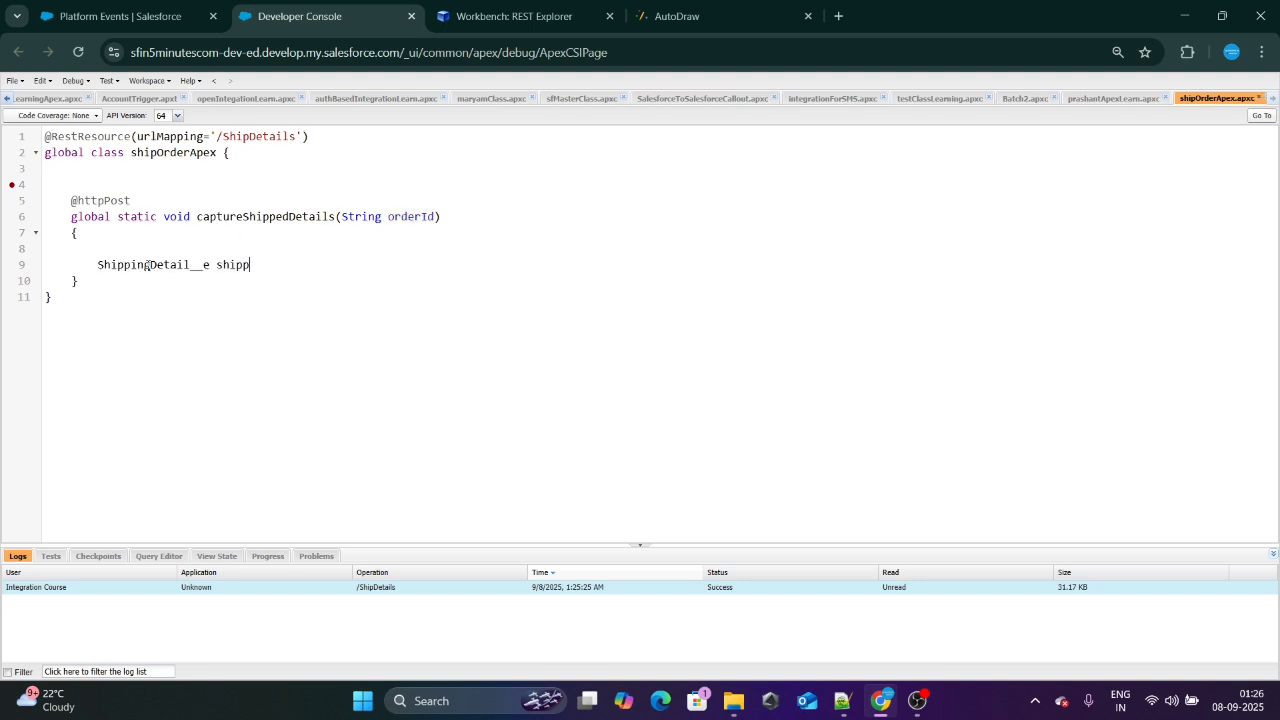
{"action": "type", "text": "ing = new"}
{"action": "type", "text": "ShippingDetail__e"}
{"action": "type", "text": "();"}
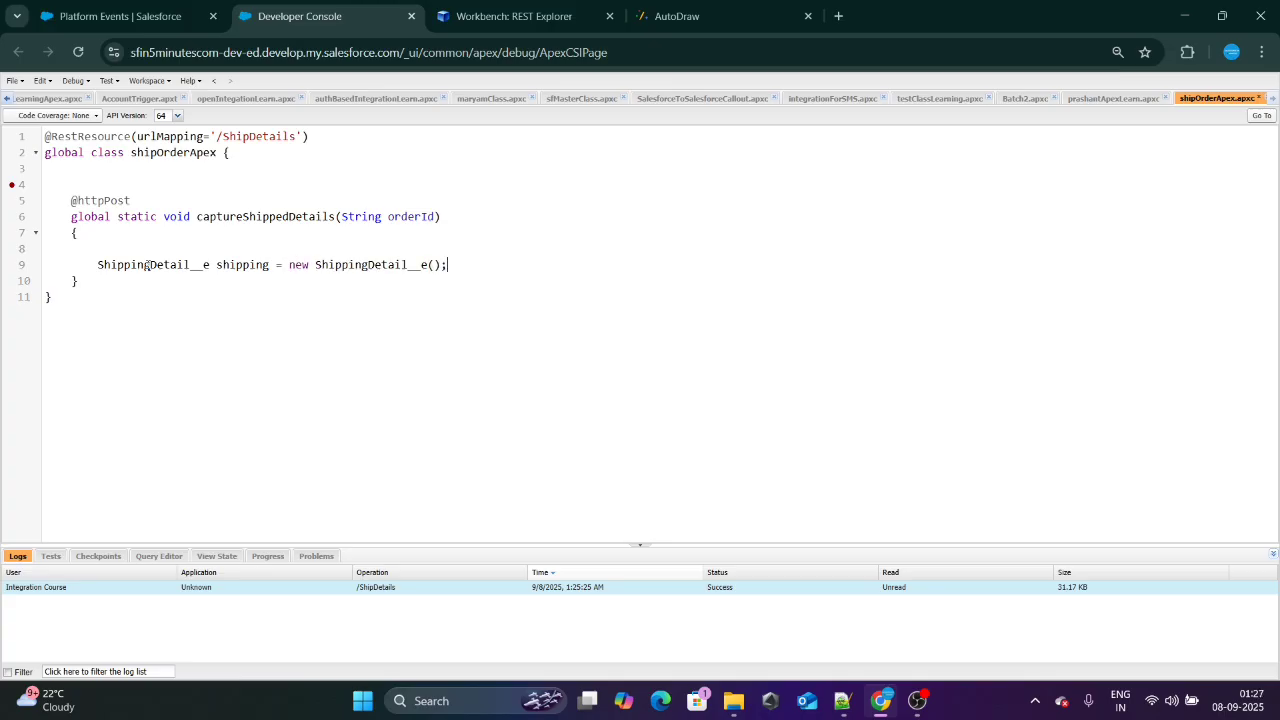
Add a line referencing shipping.OrderId__c below the instantiation, taking the field's API name from the platform event definition.
{"action": "key", "text": "Return"}
{"action": "type", "text": "shipping."}
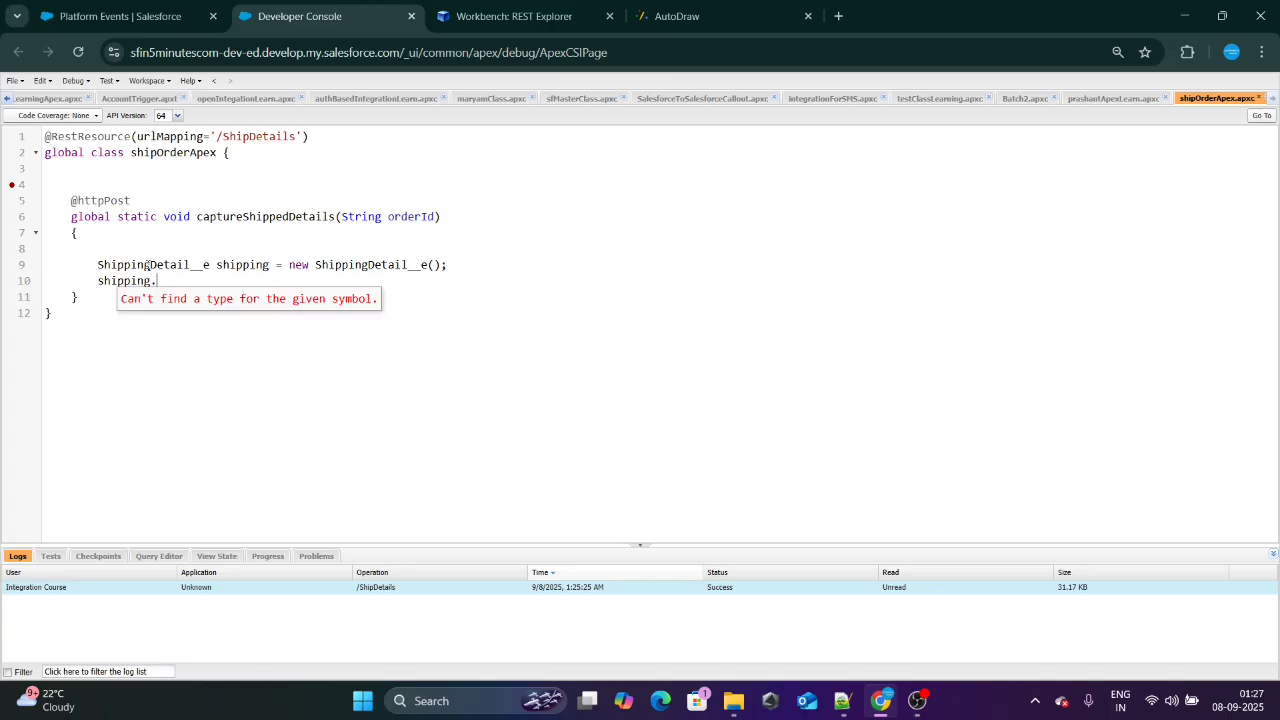
{"action": "type", "text": "OrderId__c"}
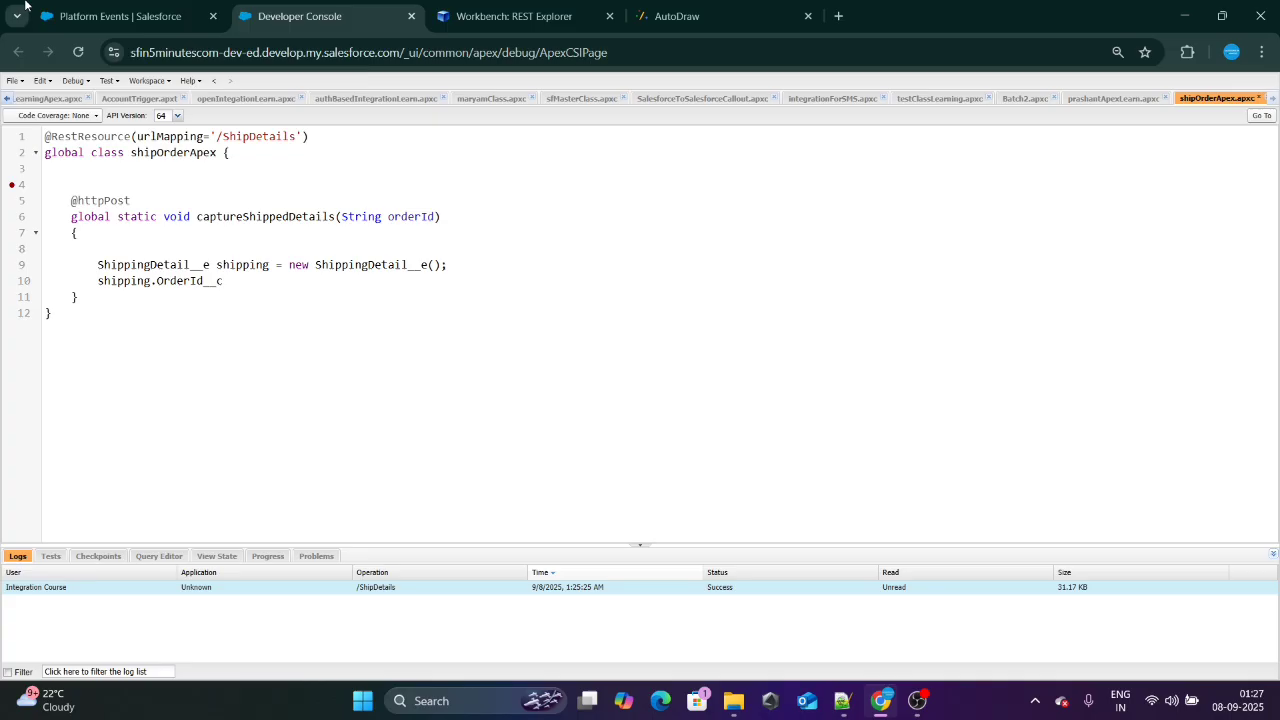
{"action": "key", "text": "ctrl+Page_Up"}
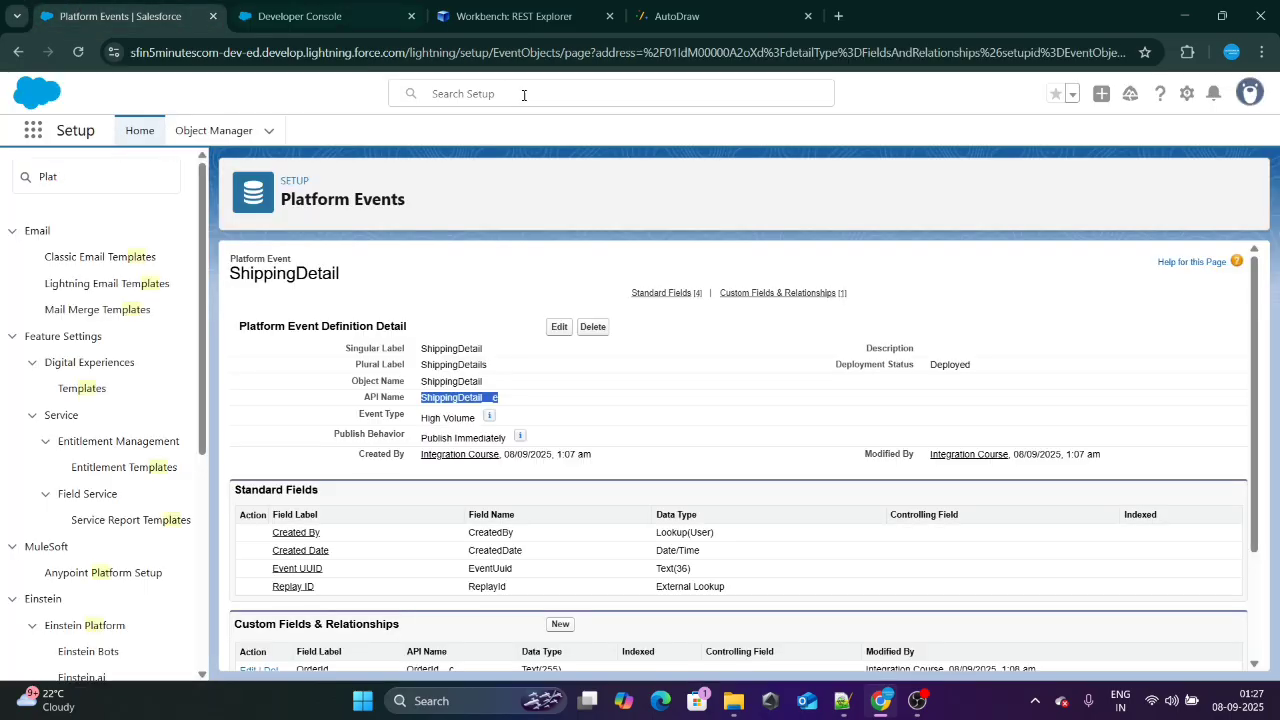
{"action": "scroll", "coordinate": [470, 527], "scroll_direction": "down", "scroll_amount": 2}
{"action": "scroll", "coordinate": [470, 527], "scroll_direction": "down", "scroll_amount": 1}
{"action": "double_click", "coordinate": [430, 519]}
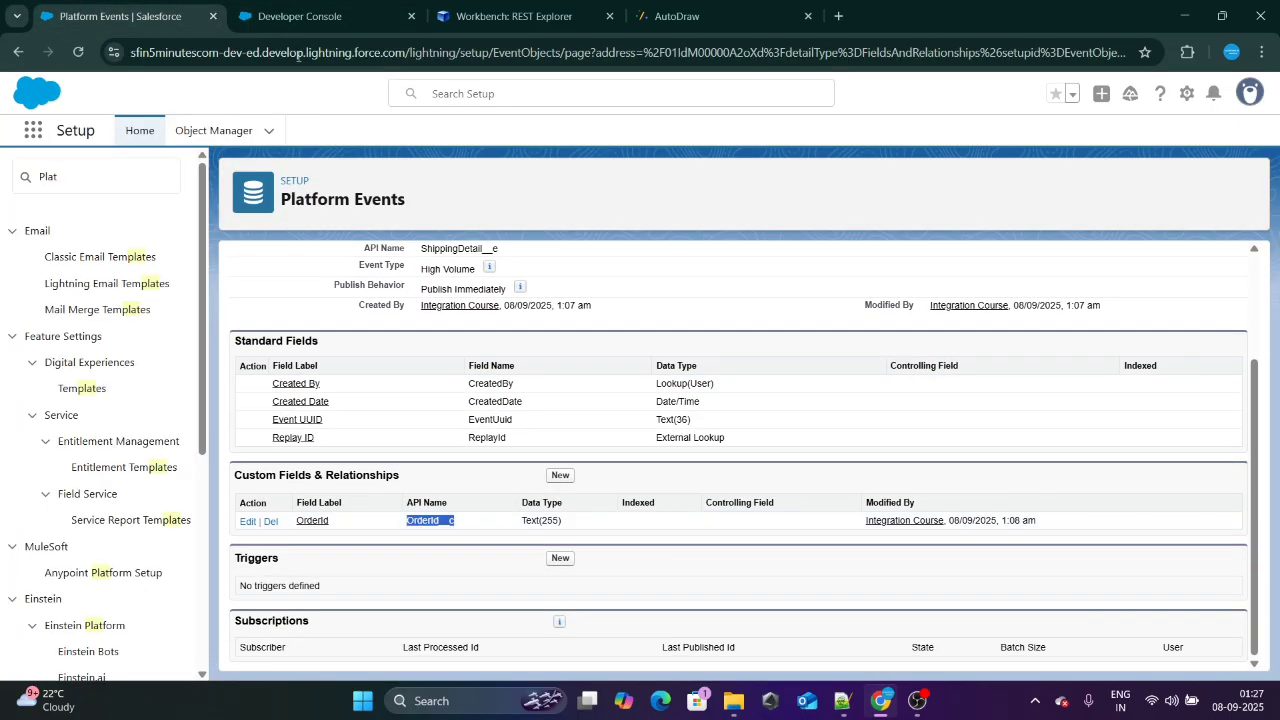
{"action": "left_click", "coordinate": [300, 16]}
{"action": "double_click", "coordinate": [186, 284]}
{"action": "type", "text": "OrderId__c"}
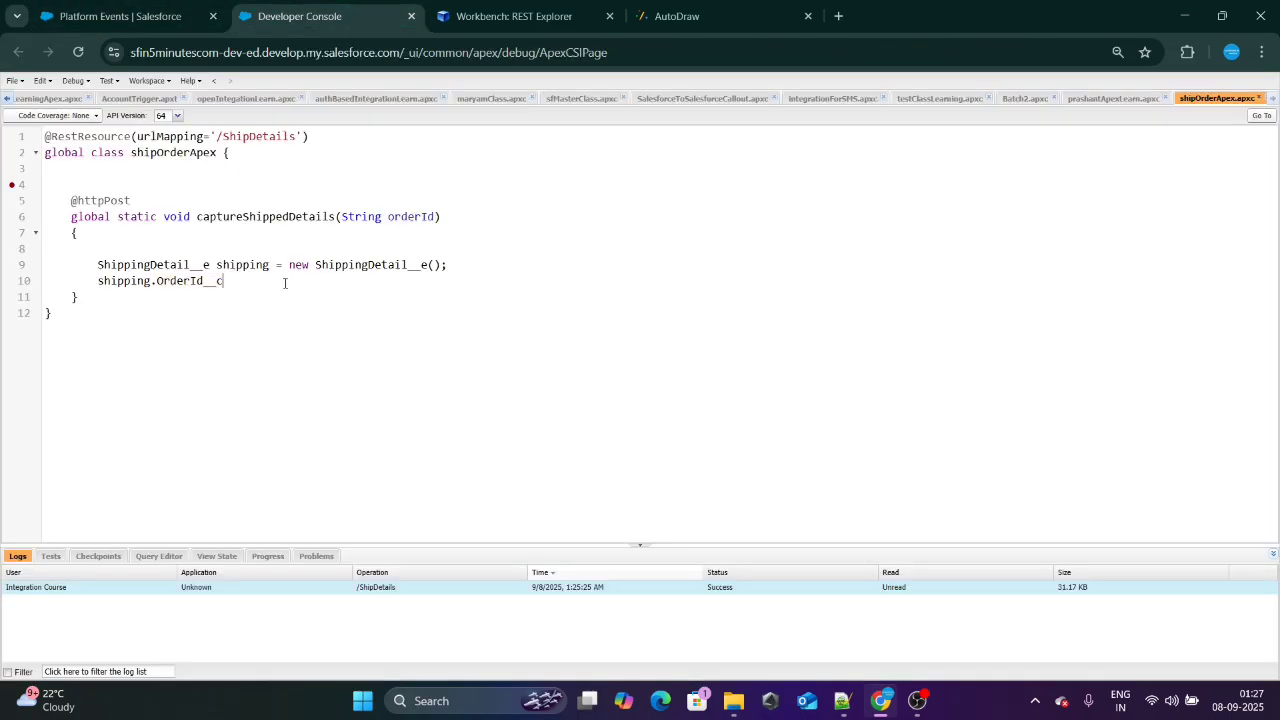
Assign the method's orderId parameter to shipping.OrderId__c.
{"action": "type", "text": "="}
{"action": "double_click", "coordinate": [410, 216]}
{"action": "key", "text": "ctrl+c"}
{"action": "left_click", "coordinate": [280, 281]}
{"action": "key", "text": "ctrl+v"}
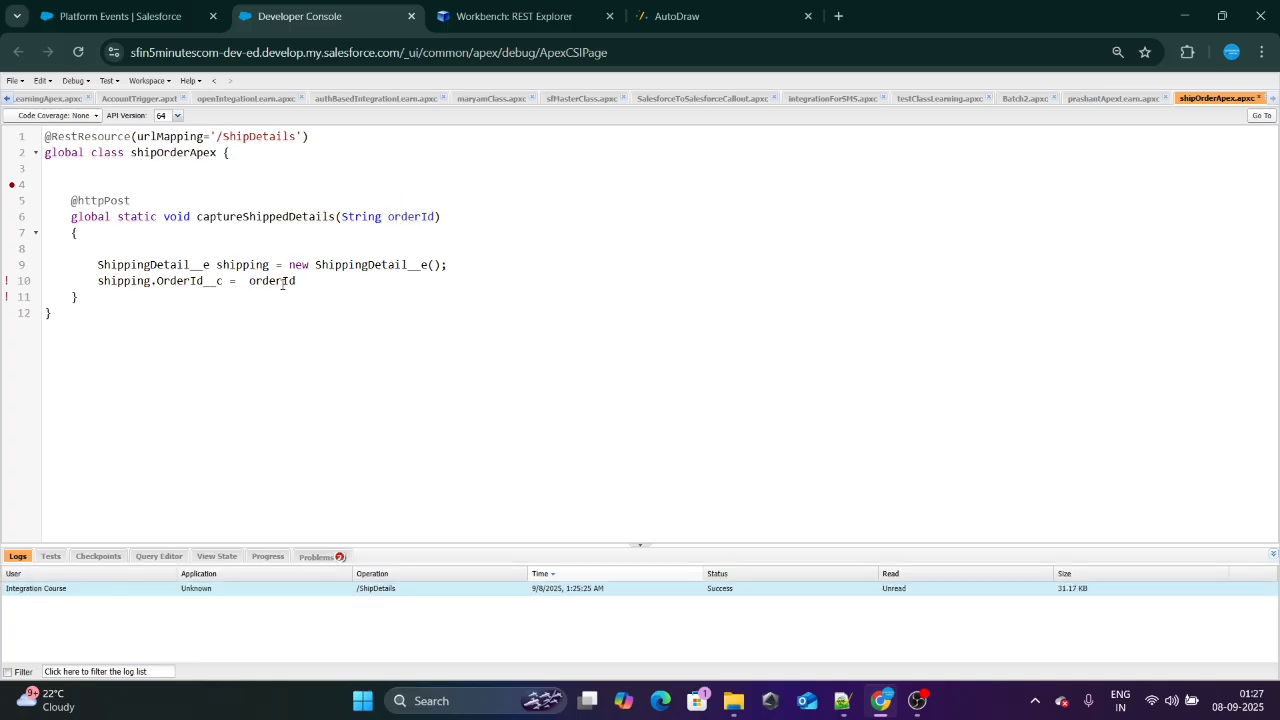
Review how the Workbench POST request's orderId reaches the Apex method and fills the shipping event record.
{"action": "double_click", "coordinate": [100, 200]}
{"action": "left_click", "coordinate": [490, 16]}
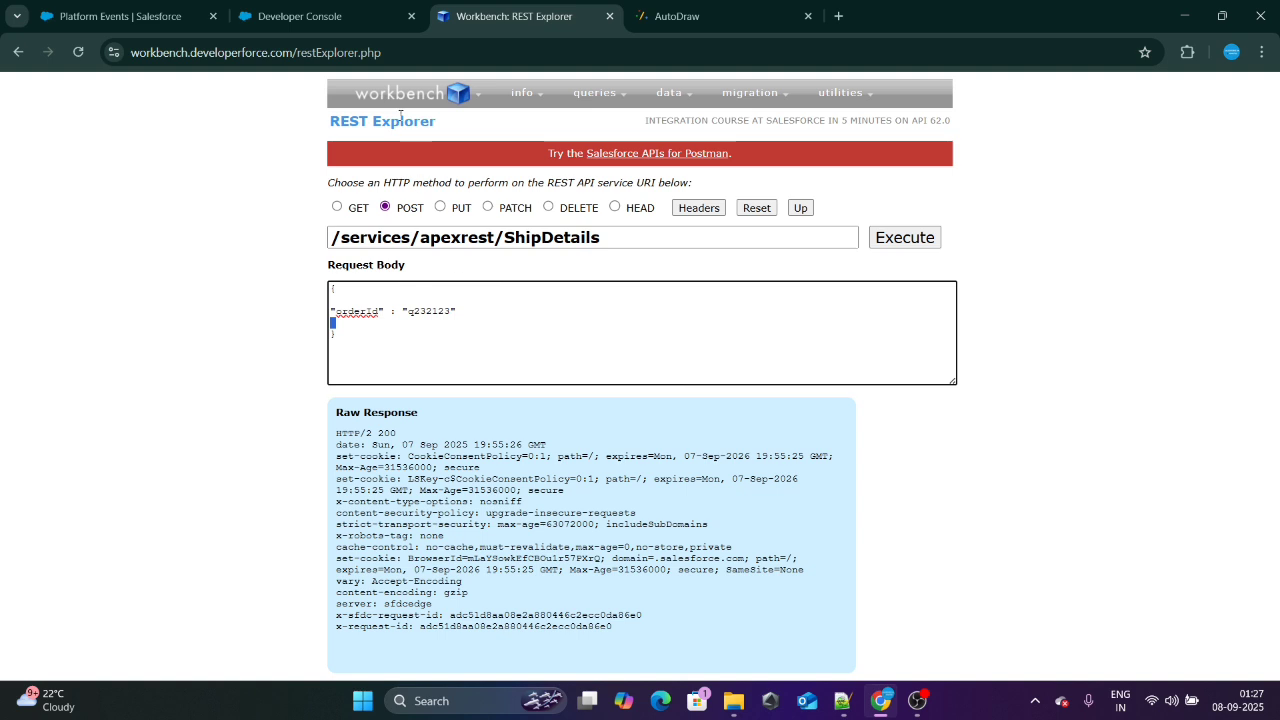
{"action": "left_click", "coordinate": [300, 16]}
{"action": "double_click", "coordinate": [398, 216]}
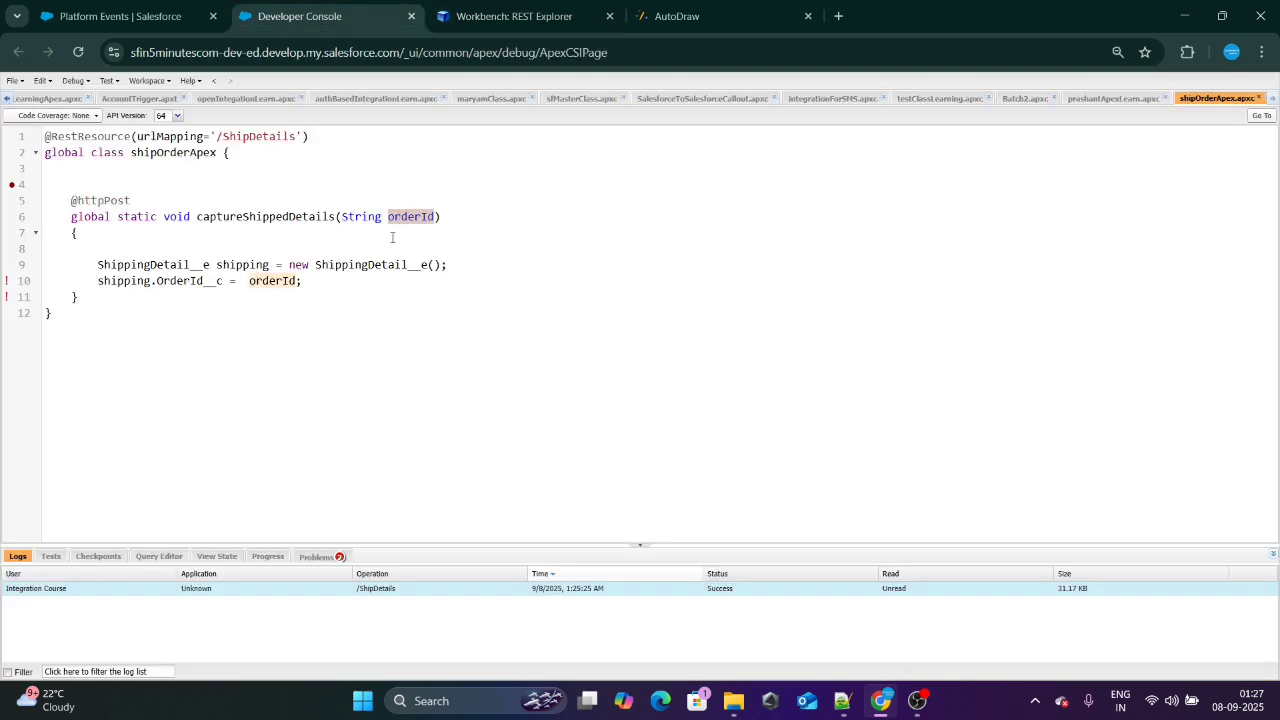
{"action": "left_click_drag", "start_coordinate": [92, 267], "coordinate": [315, 279]}
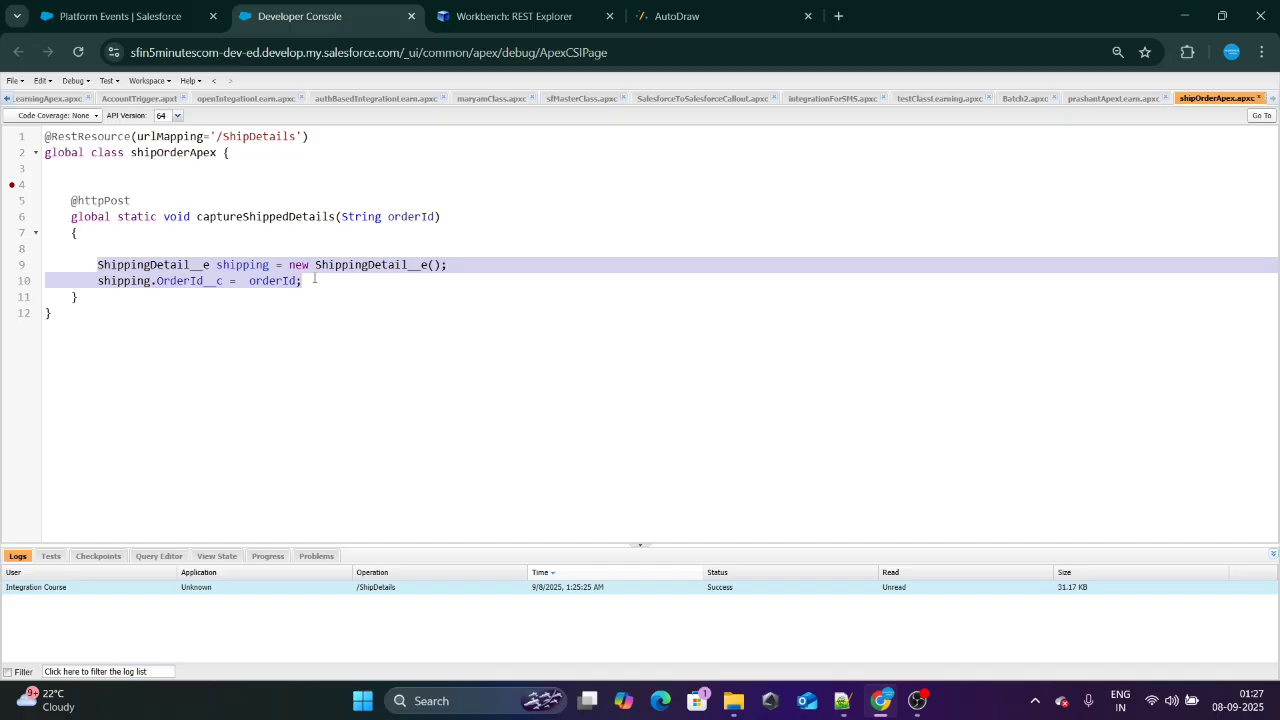
Add the statement Eventbus.publish(shipping); after the OrderId__c assignment and save the shipOrderApex class.
{"action": "left_click", "coordinate": [314, 279]}
{"action": "key", "text": "Return"}
{"action": "type", "text": "Eve"}
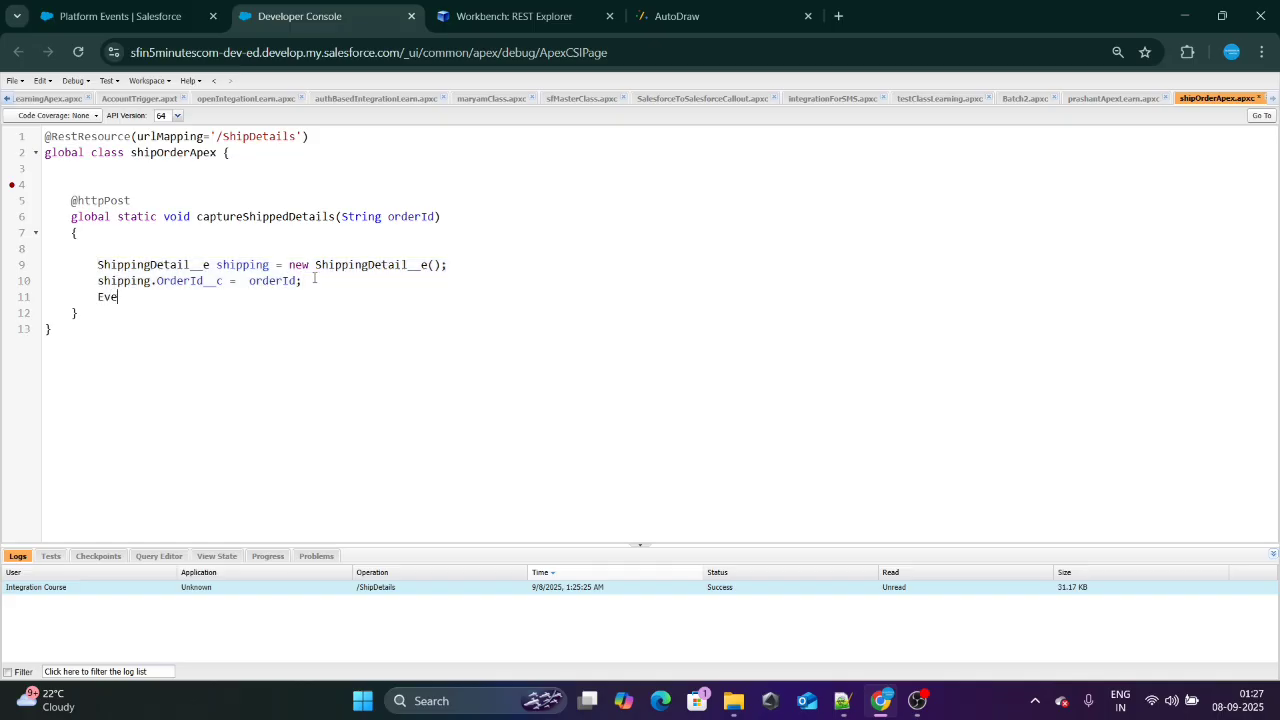
{"action": "type", "text": "ntbus"}
{"action": "type", "text": ".publish"}
{"action": "type", "text": "("}
{"action": "type", "text": "shippin"}
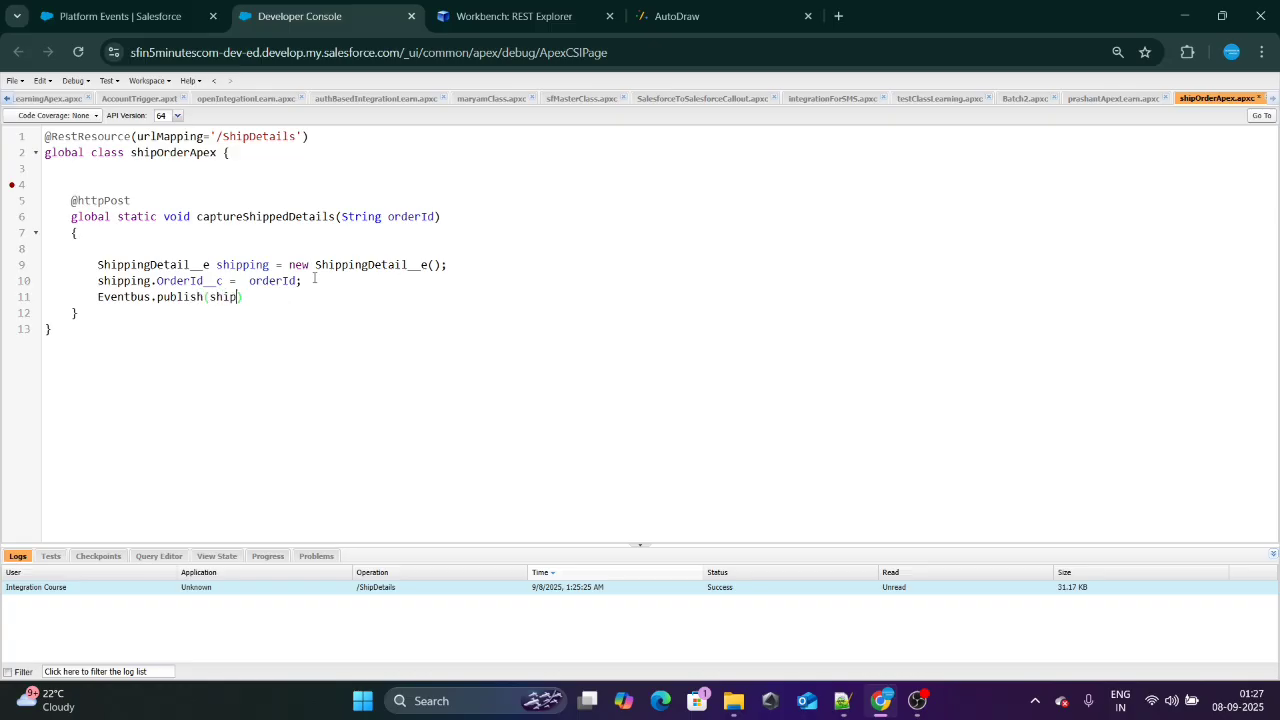
{"action": "type", "text": "g);"}
{"action": "key", "text": "ctrl+s"}
Review the publishing code in captureShippedDetails against the Workbench request and the ShippingDetail__e event definition.
{"action": "left_click", "coordinate": [516, 16]}
{"action": "left_click", "coordinate": [348, 21]}
{"action": "double_click", "coordinate": [413, 216]}
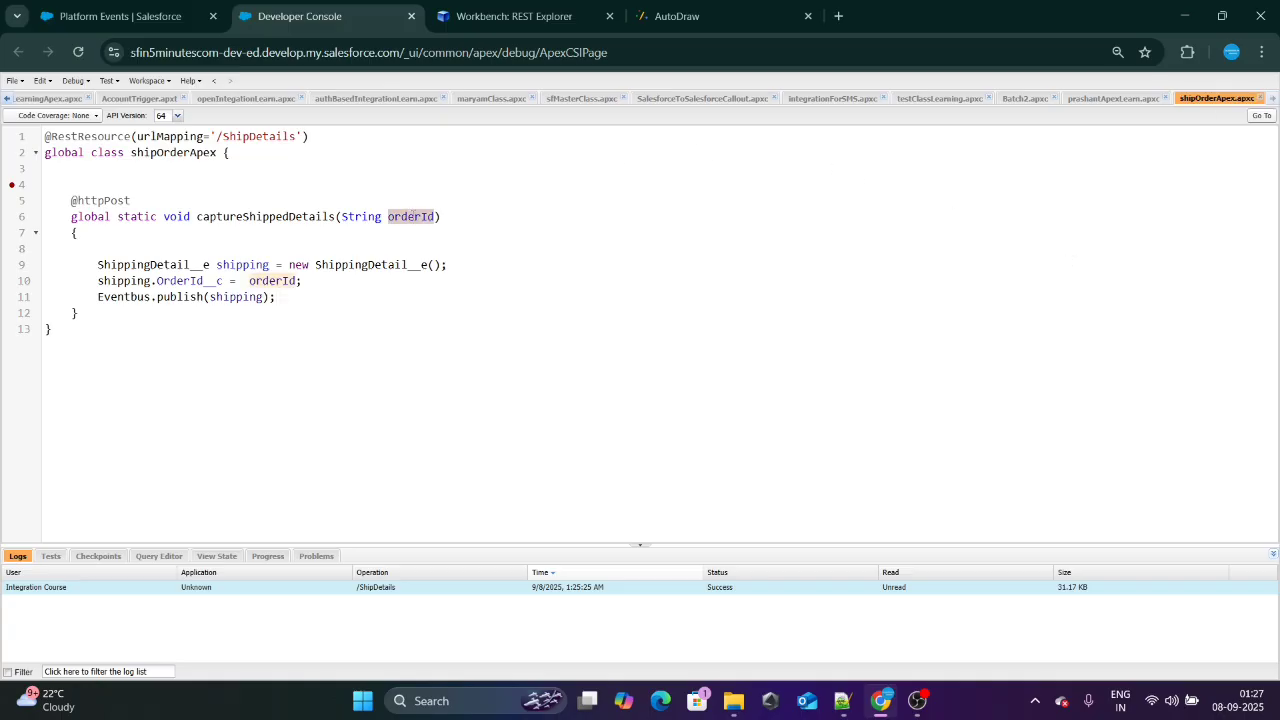
{"action": "left_click_drag", "start_coordinate": [98, 264], "coordinate": [314, 288]}
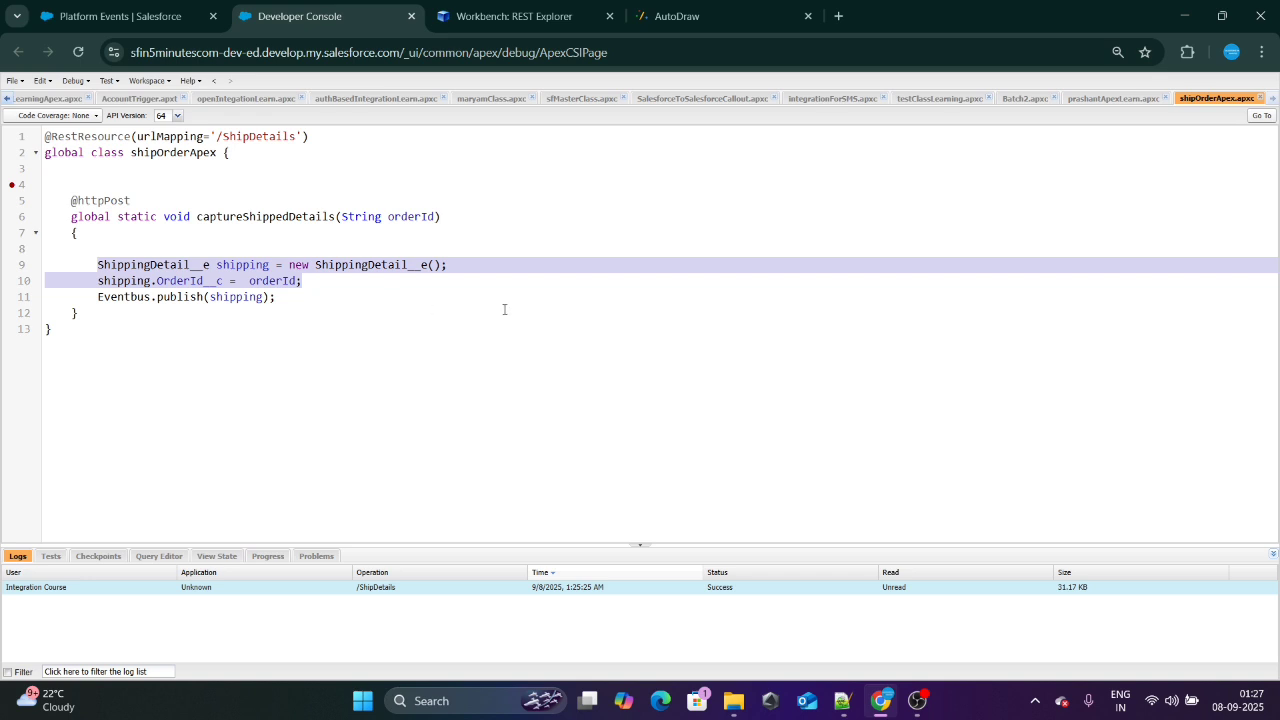
{"action": "left_click", "coordinate": [120, 16]}
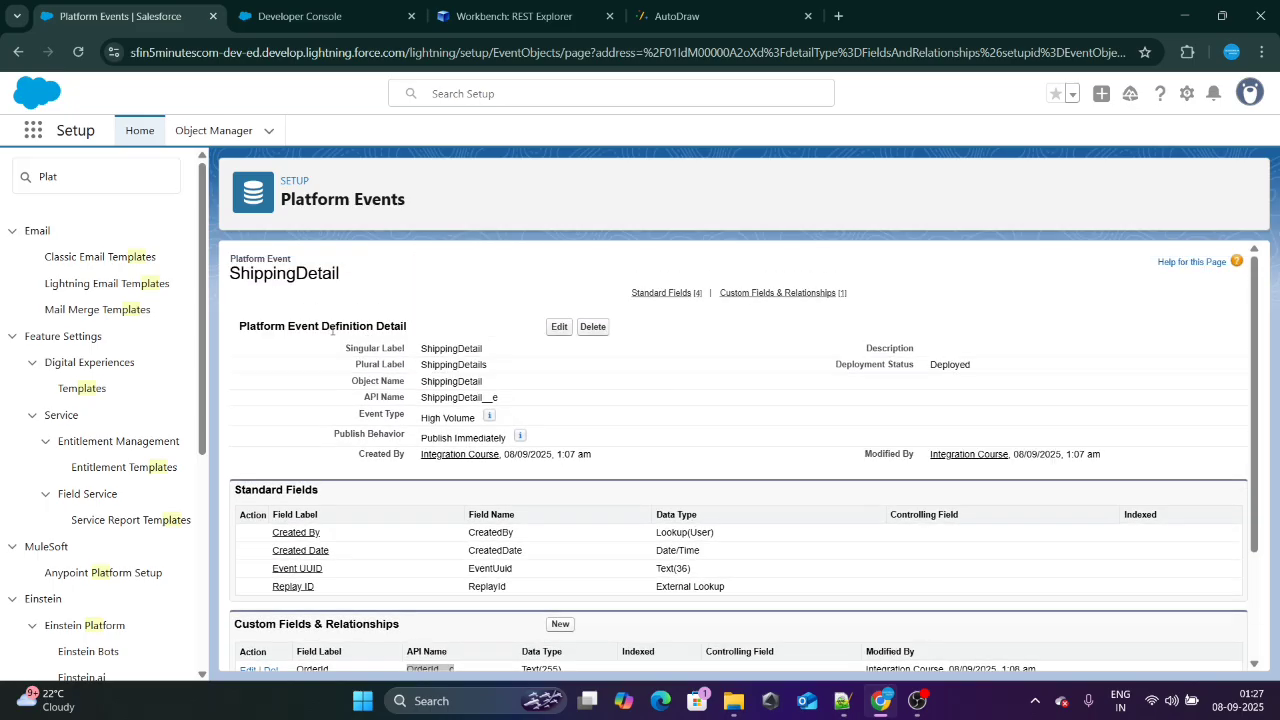
{"action": "left_click_drag", "start_coordinate": [487, 397], "coordinate": [502, 403]}
{"action": "left_click", "coordinate": [506, 330]}
{"action": "left_click", "coordinate": [300, 16]}
{"action": "left_click_drag", "start_coordinate": [93, 249], "coordinate": [359, 292]}
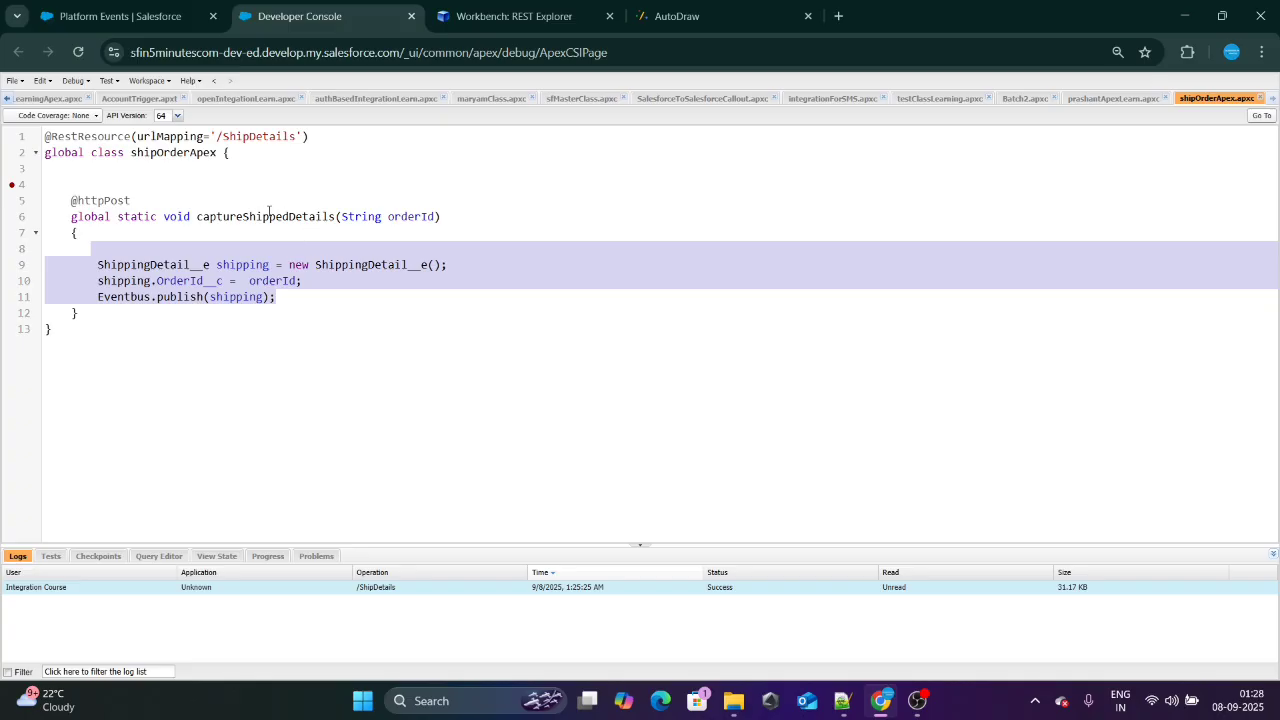
Create a new Apex trigger named shippingTrigger on the ShippingDetail__e object.
{"action": "left_click", "coordinate": [12, 81]}
{"action": "mouse_move", "coordinate": [38, 102]}
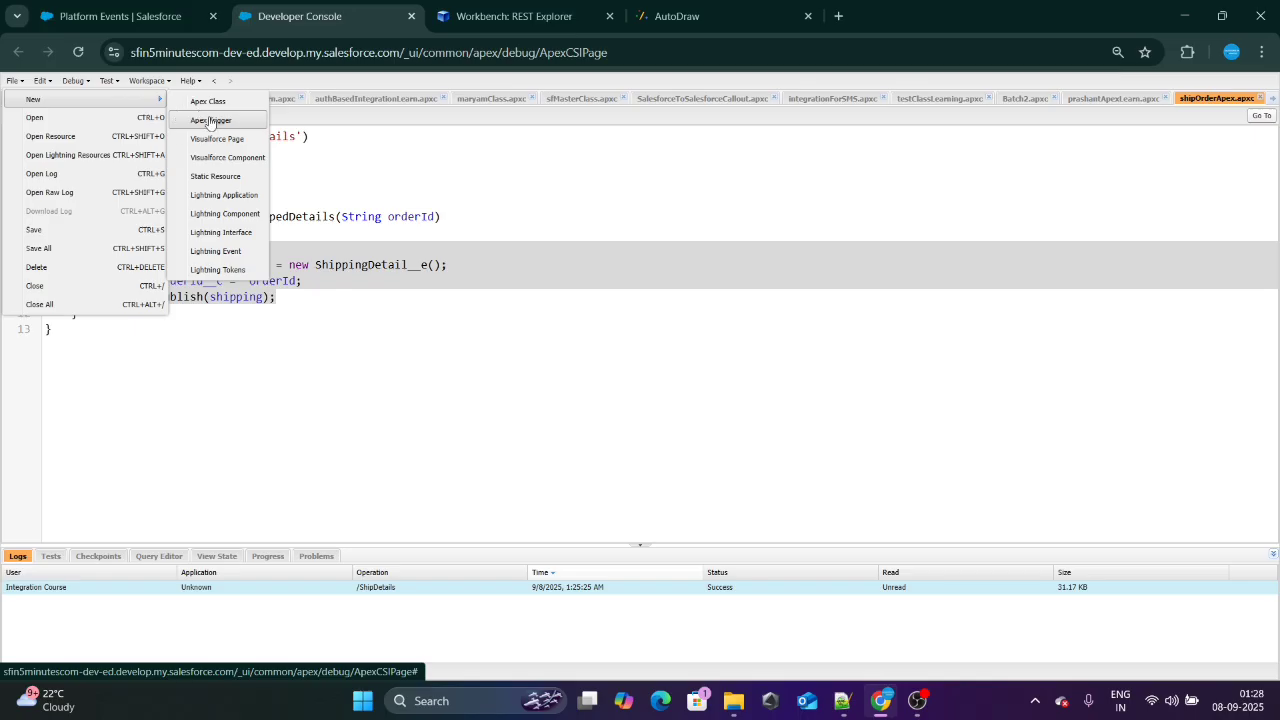
{"action": "left_click", "coordinate": [208, 120]}
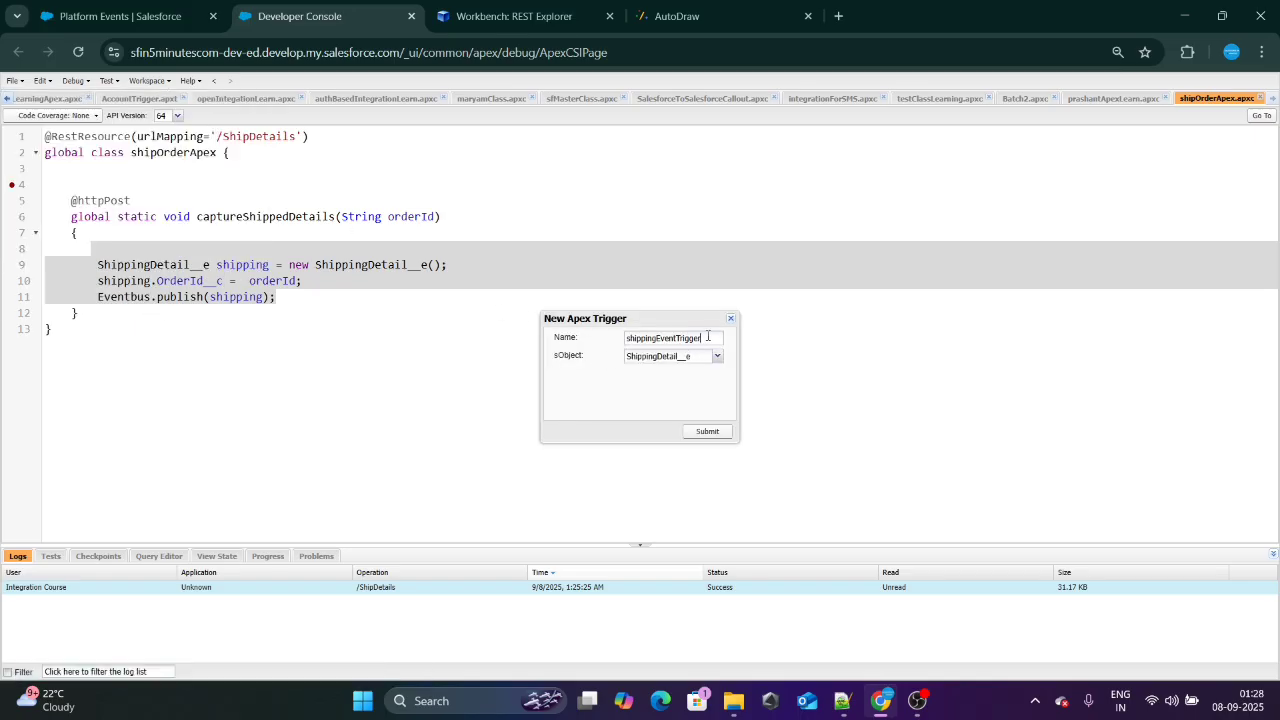
{"action": "left_click_drag", "start_coordinate": [714, 339], "coordinate": [661, 339]}
{"action": "key", "text": "BackSpace"}
{"action": "key", "text": "ctrl+shift+Tab"}
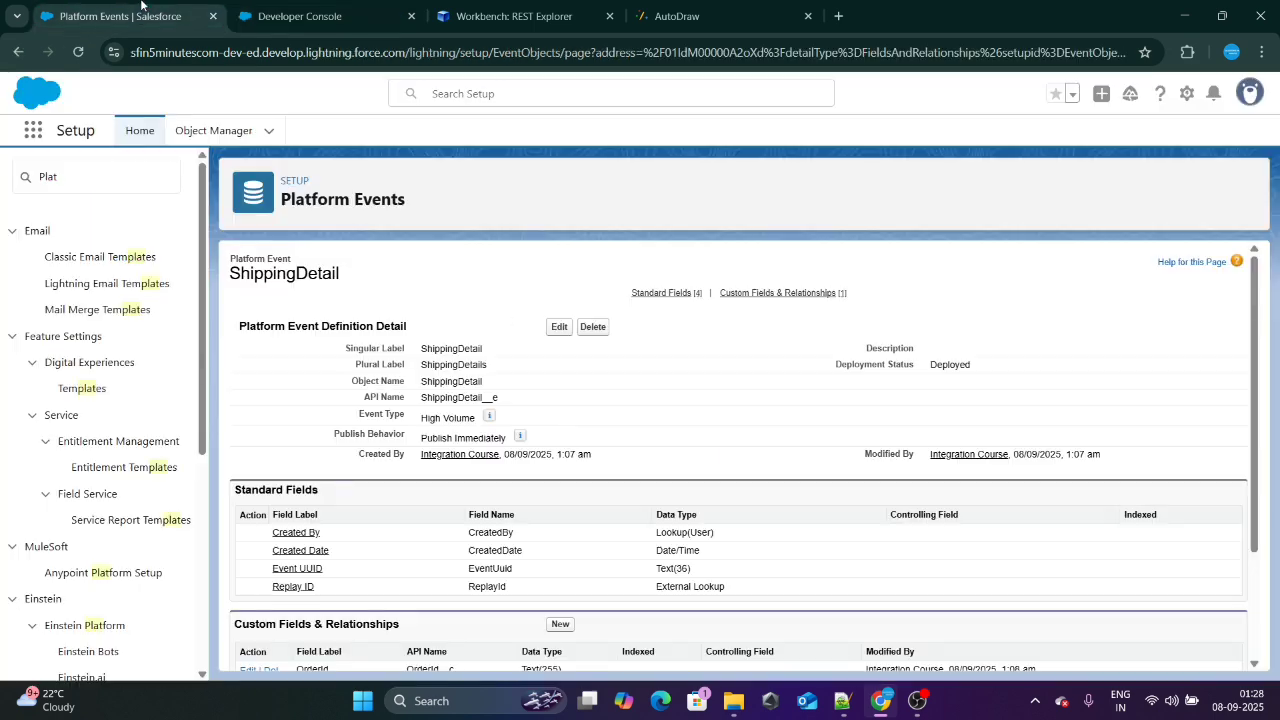
{"action": "left_click", "coordinate": [313, 18]}
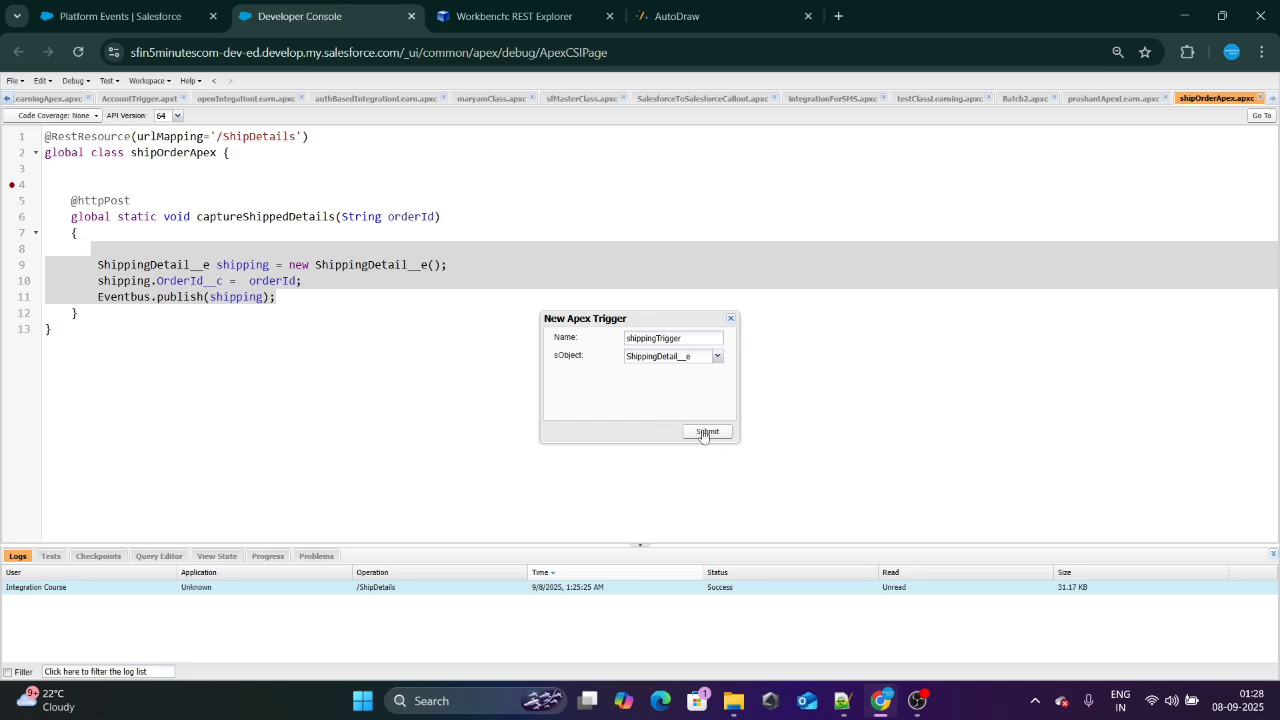
{"action": "left_click", "coordinate": [705, 432]}
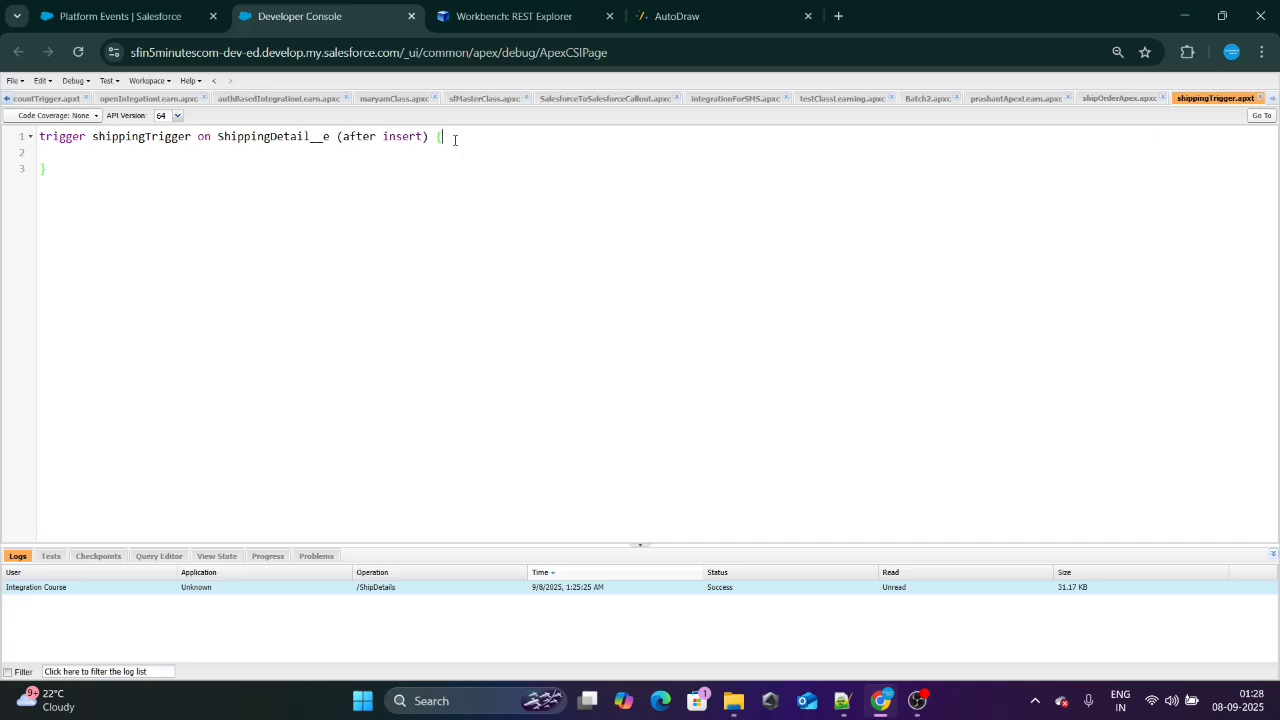
Start a loop in shippingTrigger with the header for(ShippingDetail__e ship : Trigger.new).
{"action": "key", "text": "Return"}
{"action": "key", "text": "Return"}
{"action": "type", "text": "for("}
{"action": "left_click", "coordinate": [329, 140]}
{"action": "double_click", "coordinate": [297, 137]}
{"action": "key", "text": "ctrl+c"}
{"action": "left_click", "coordinate": [91, 169]}
{"action": "key", "text": "ctrl+v"}
{"action": "type", "text": "ship :"}
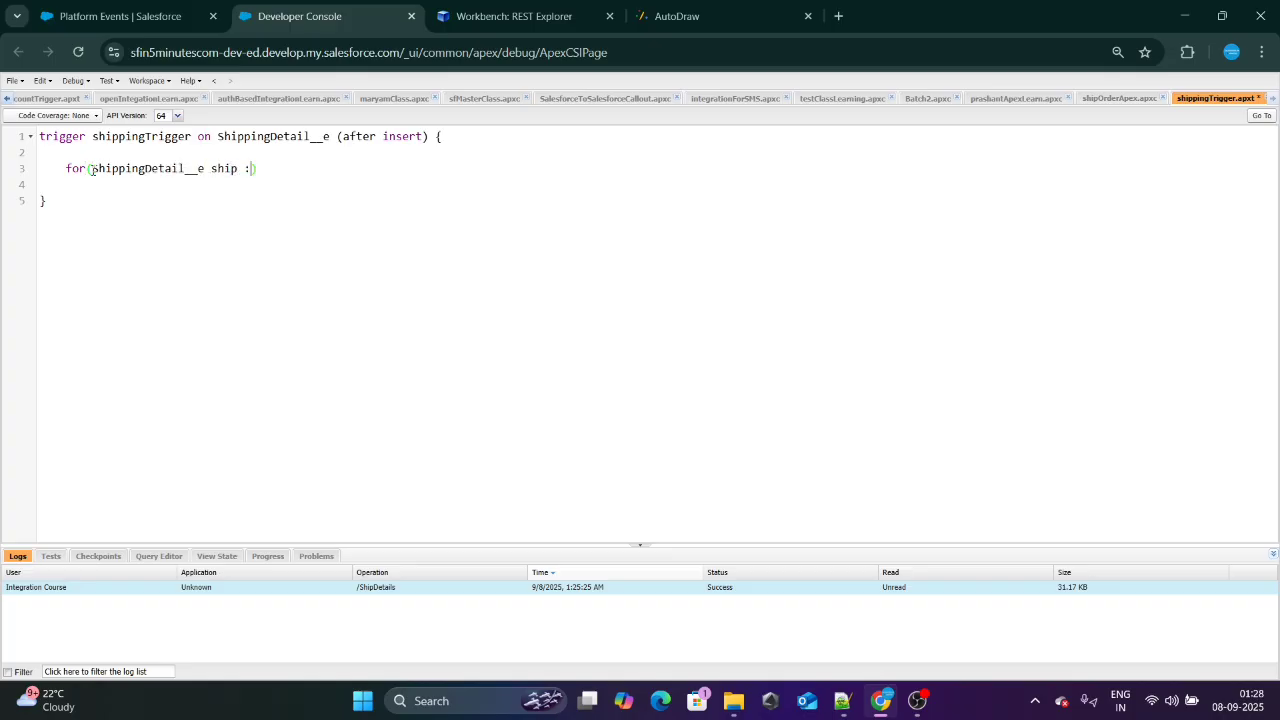
{"action": "type", "text": " Trigger."}
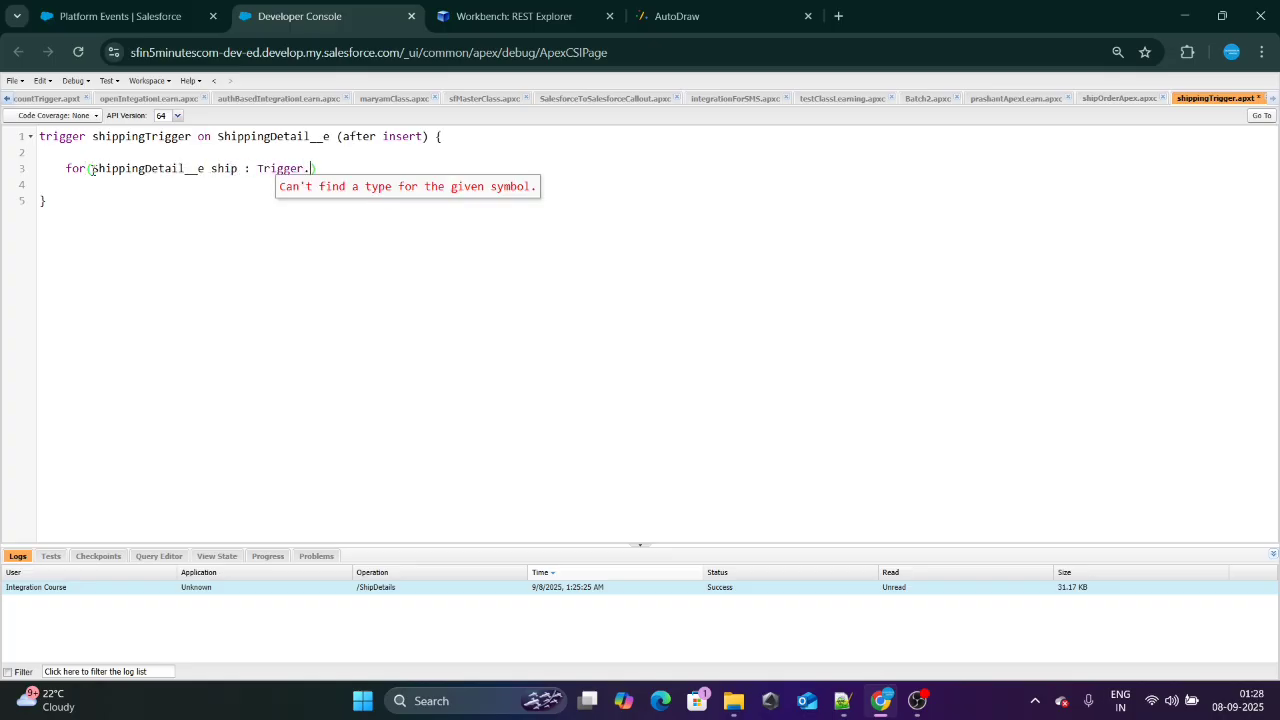
{"action": "type", "text": "new"}
Add an empty braced body to the Trigger.new loop and save shippingTrigger.
{"action": "key", "text": "Return"}
{"action": "type", "text": "{"}
{"action": "key", "text": "Return"}
{"action": "key", "text": "ctrl+s"}
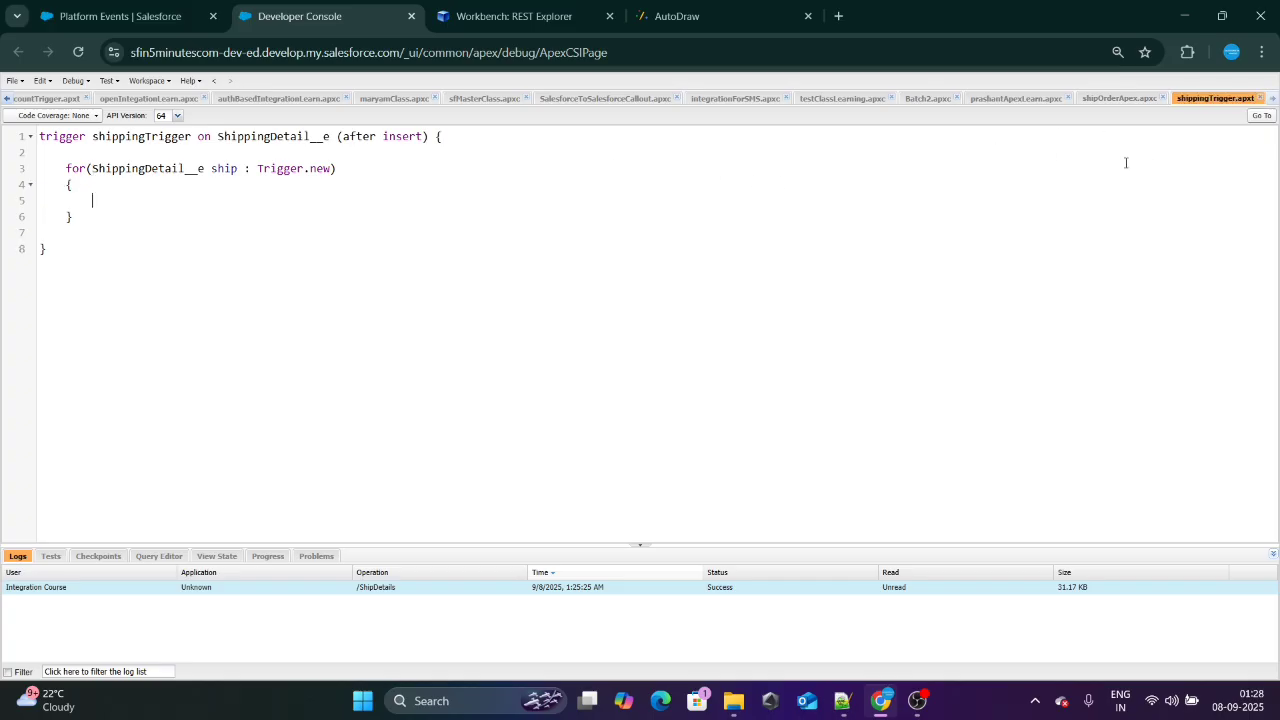
Review how the orderId in the Workbench request passes through captureShippedDetails in shipOrderApex into the event that shippingTrigger receives.
{"action": "left_click", "coordinate": [514, 16]}
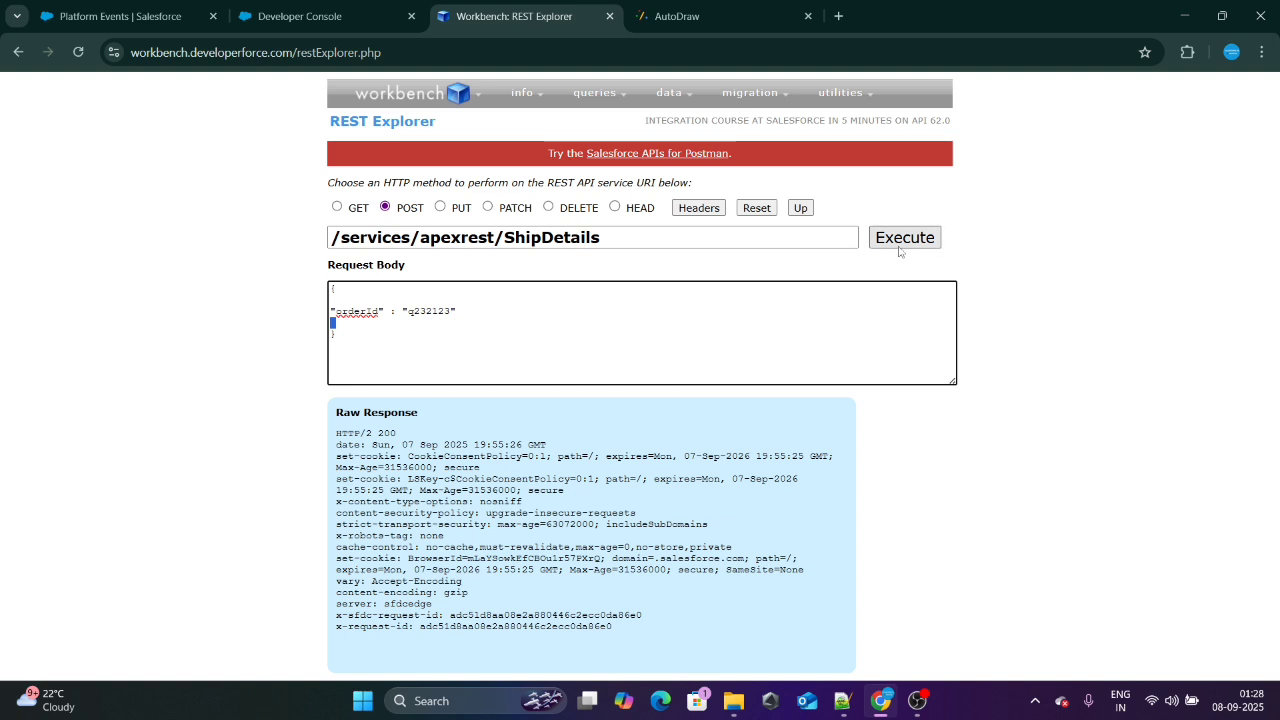
{"action": "double_click", "coordinate": [439, 314]}
{"action": "left_click", "coordinate": [366, 6]}
{"action": "left_click", "coordinate": [1119, 98]}
{"action": "left_click", "coordinate": [492, 210]}
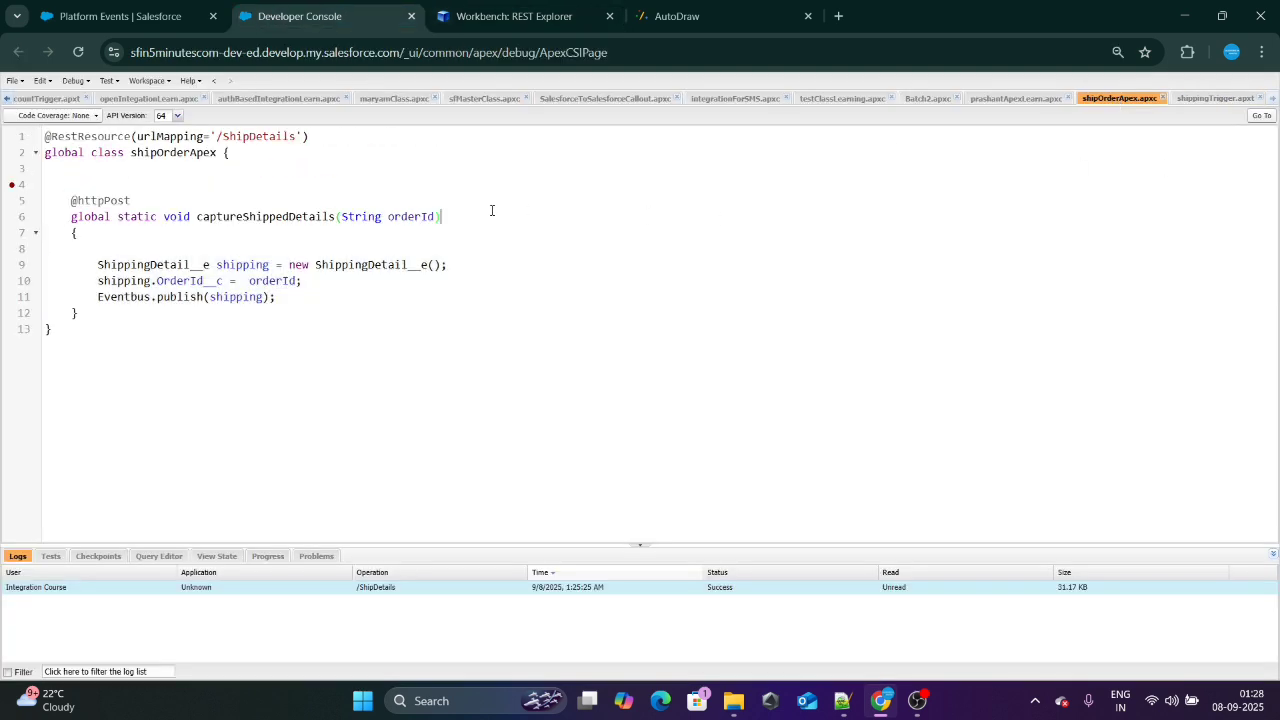
{"action": "left_click_drag", "start_coordinate": [53, 214], "coordinate": [142, 234]}
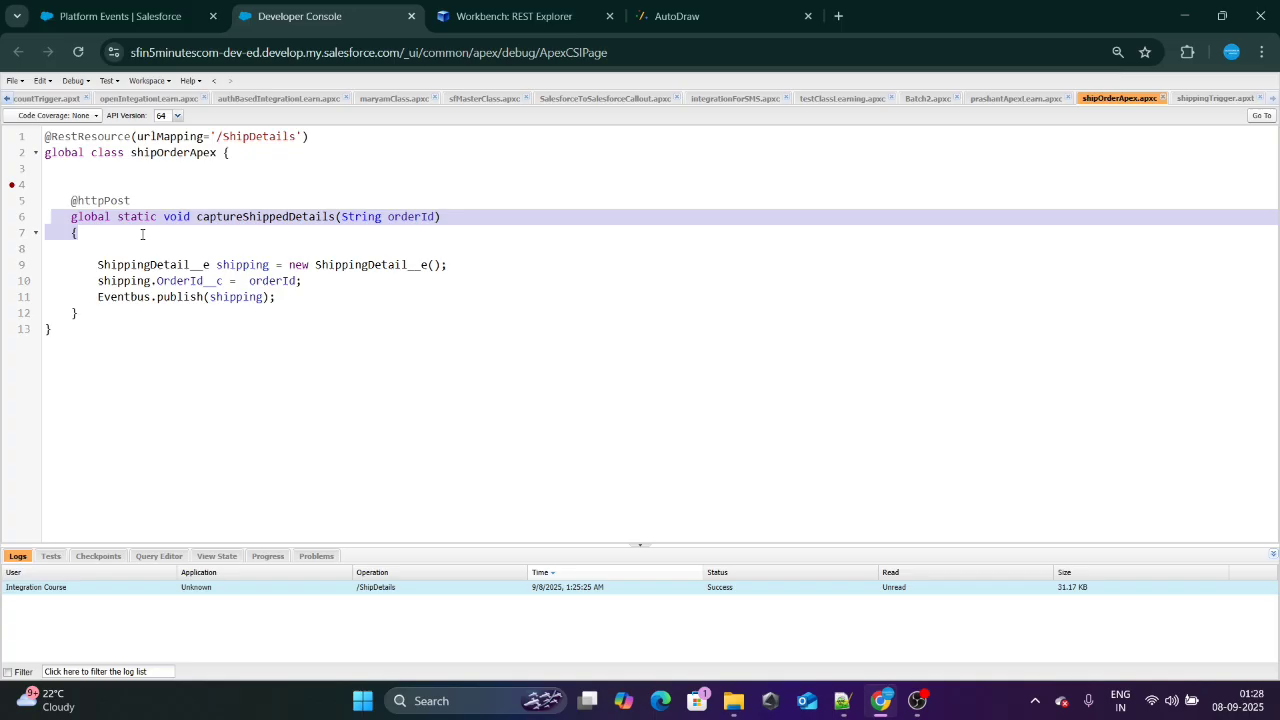
{"action": "double_click", "coordinate": [405, 221]}
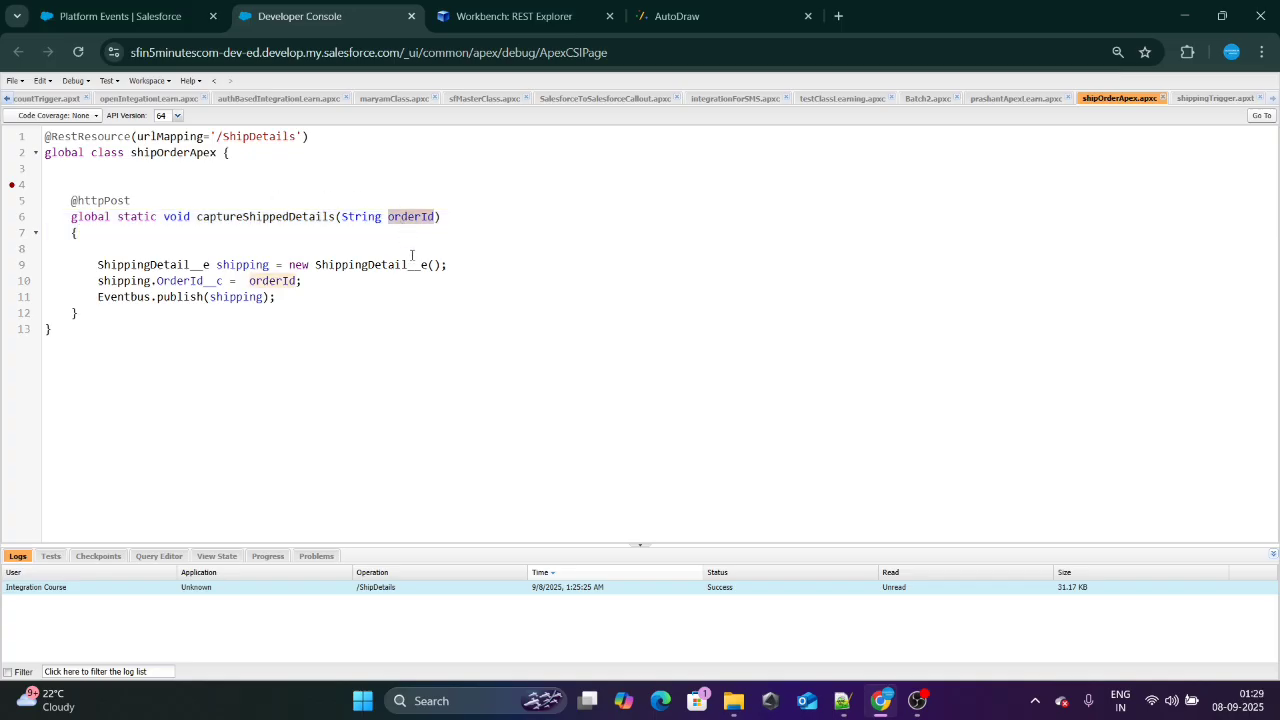
{"action": "left_click_drag", "start_coordinate": [323, 280], "coordinate": [97, 264]}
{"action": "left_click", "coordinate": [89, 270]}
{"action": "left_click", "coordinate": [323, 280]}
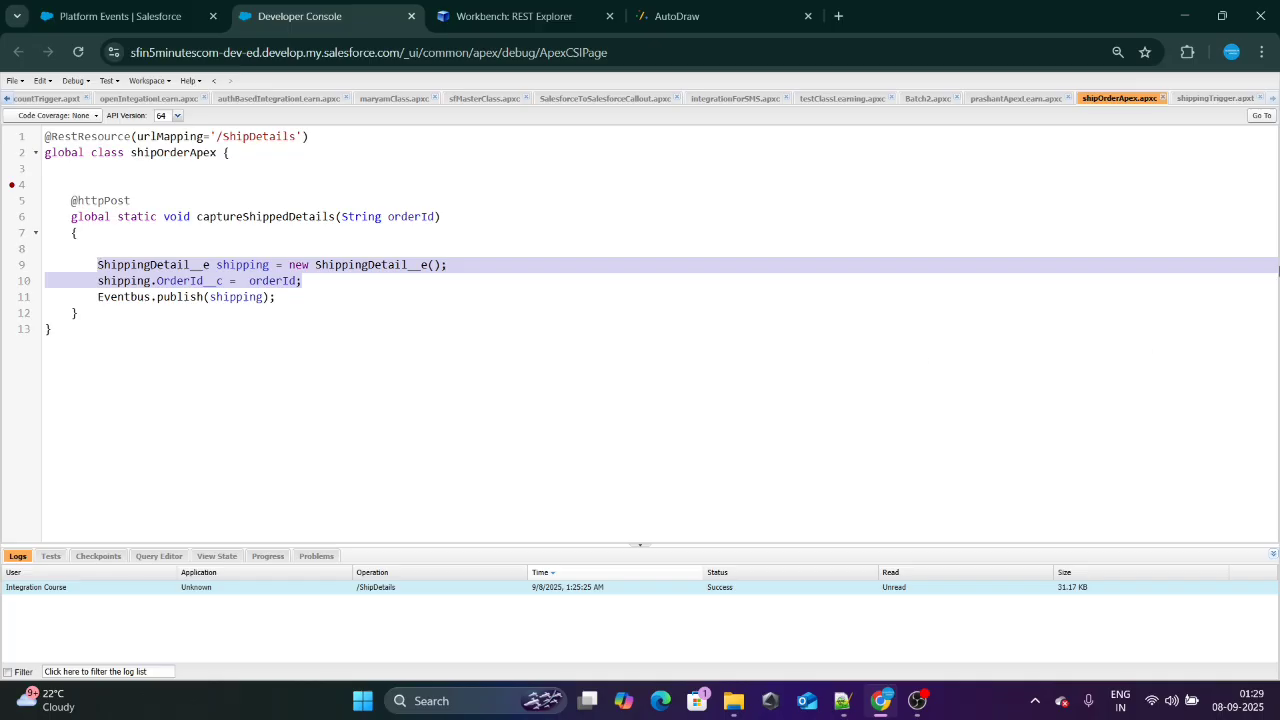
{"action": "left_click", "coordinate": [1218, 98]}
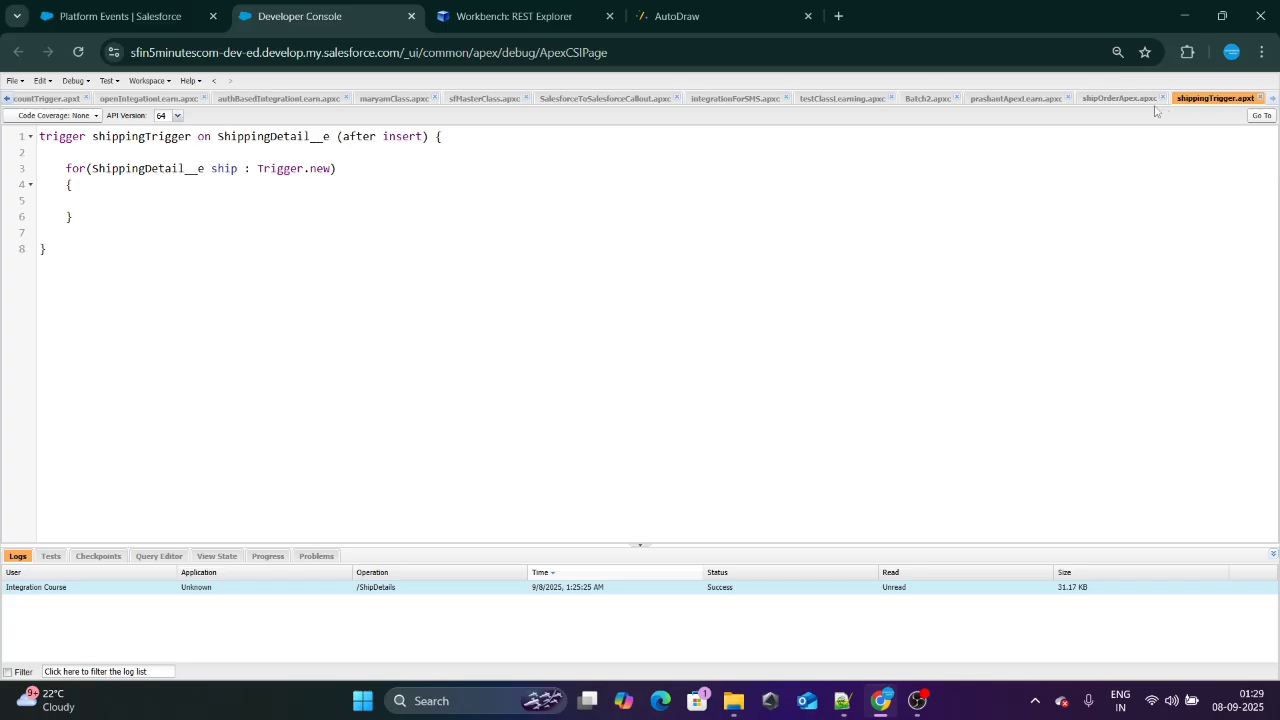
{"action": "left_click", "coordinate": [1122, 99]}
{"action": "left_click", "coordinate": [256, 279]}
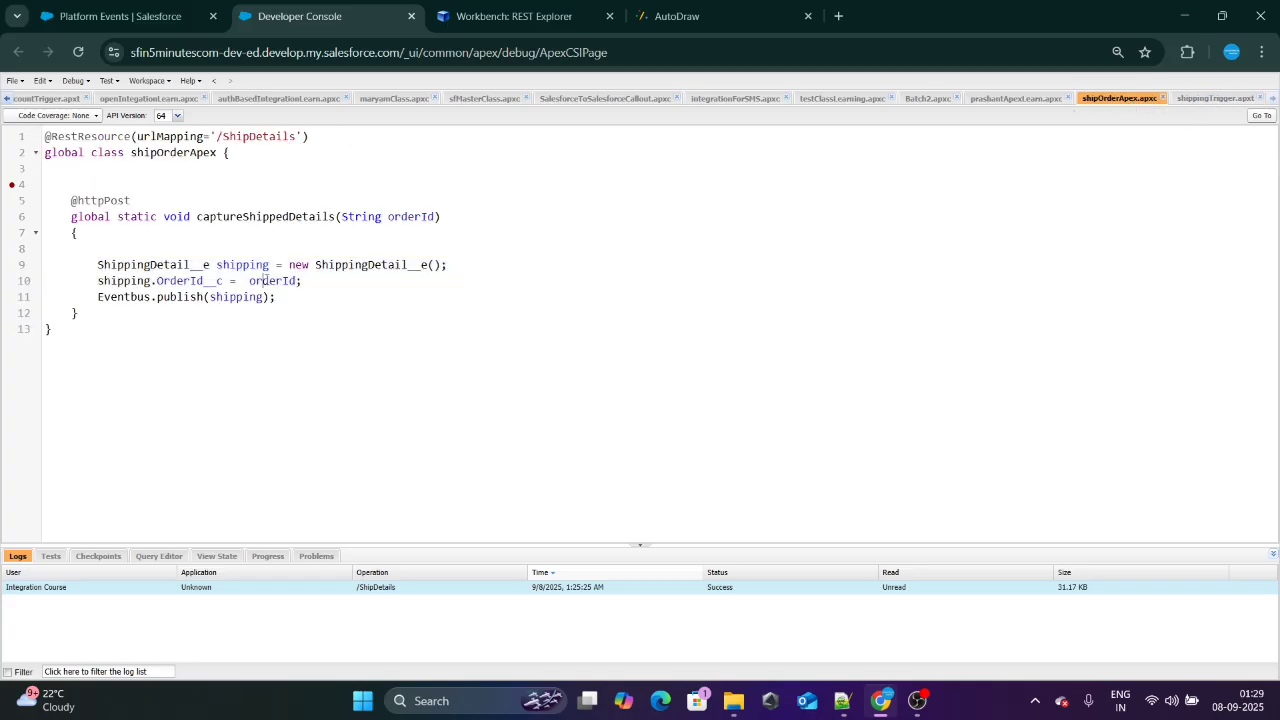
Add System.debug(ship.OrderId__c); inside the shippingTrigger loop and save the trigger.
{"action": "left_click", "coordinate": [1188, 99]}
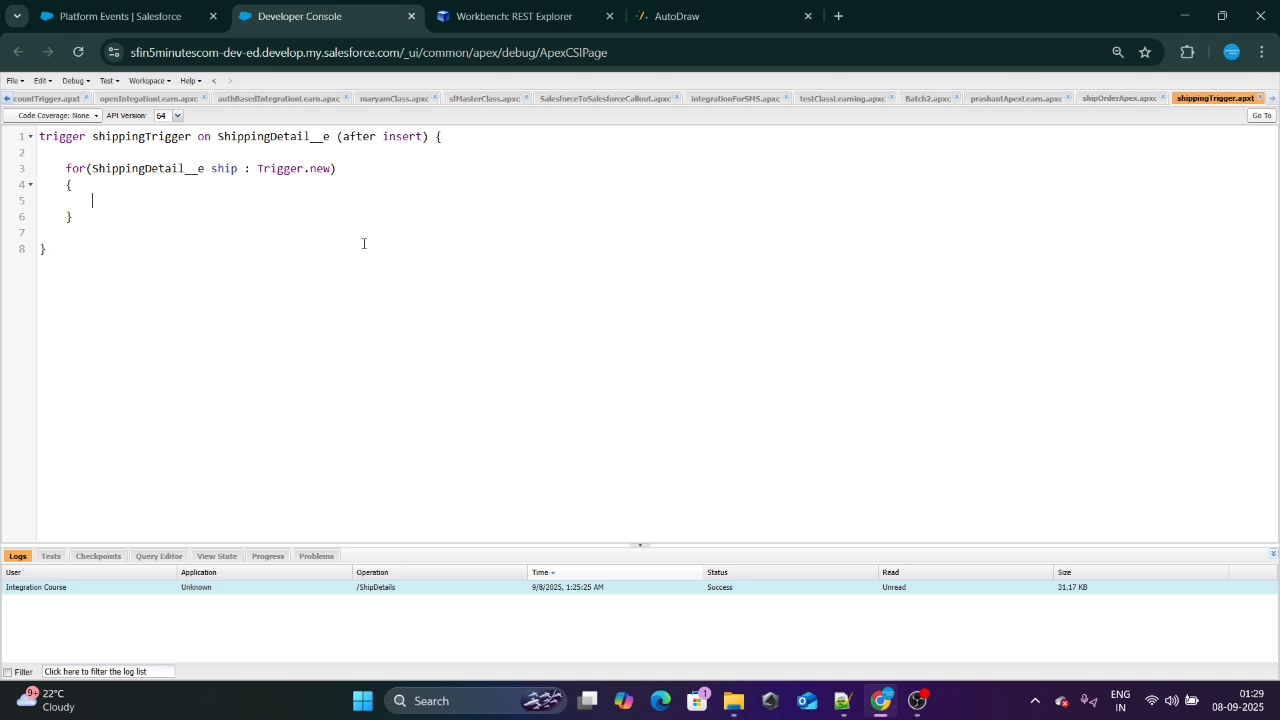
{"action": "type", "text": "ship"}
{"action": "type", "text": ".Order"}
{"action": "type", "text": "System.debu"}
{"action": "type", "text": "g("}
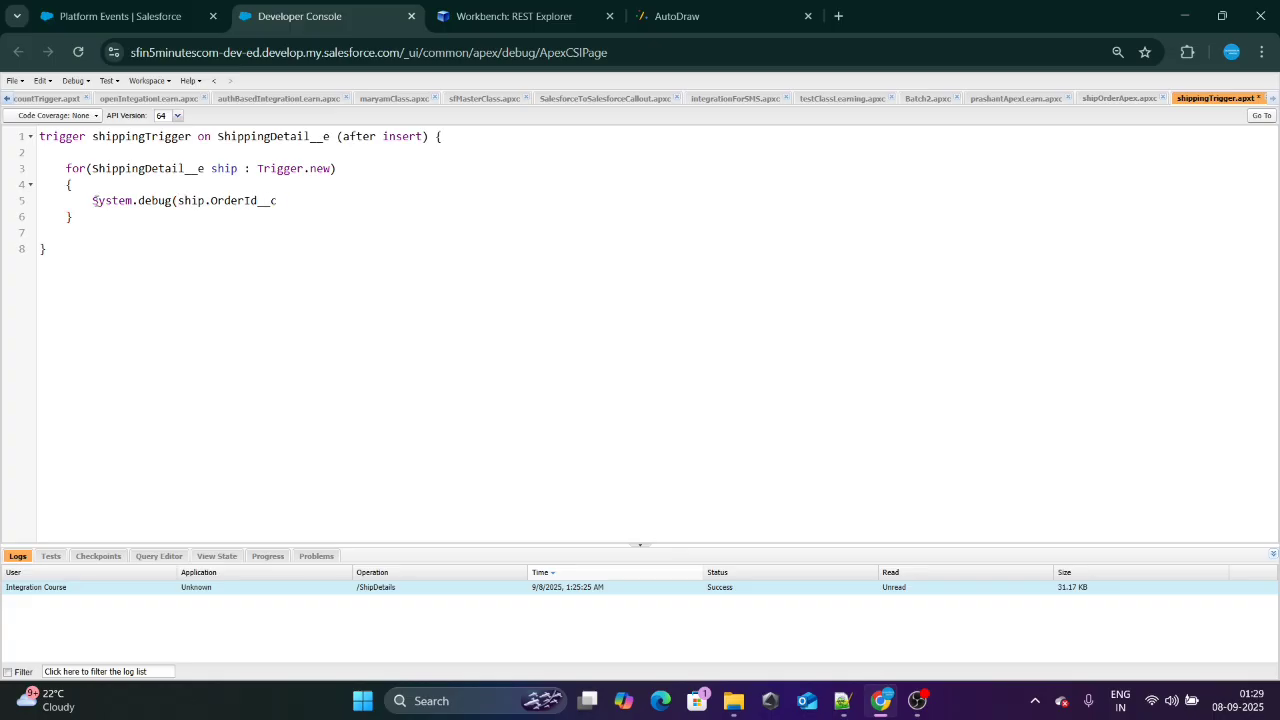
{"action": "type", "text": ");"}
{"action": "key", "text": "ctrl+s"}
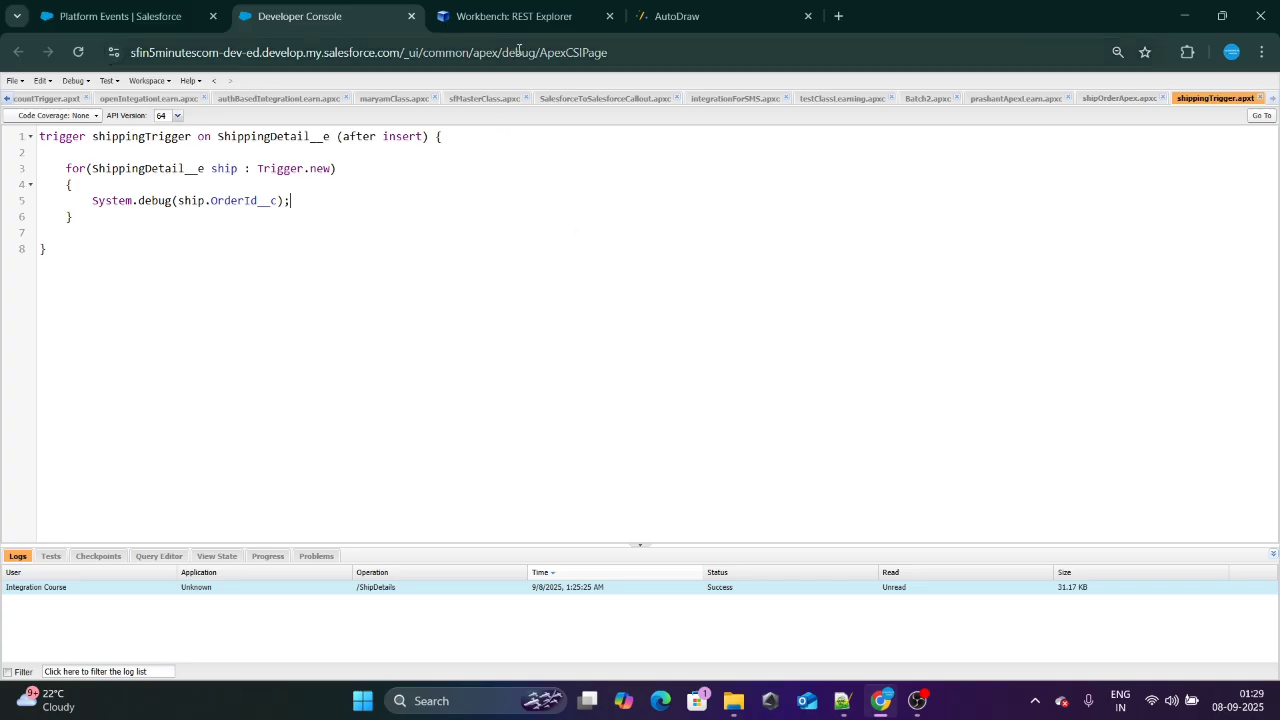
Execute the Workbench POST request to /services/apexrest/ShipDetails and check the newest Developer Console log for debug-only lines.
{"action": "left_click", "coordinate": [520, 16]}
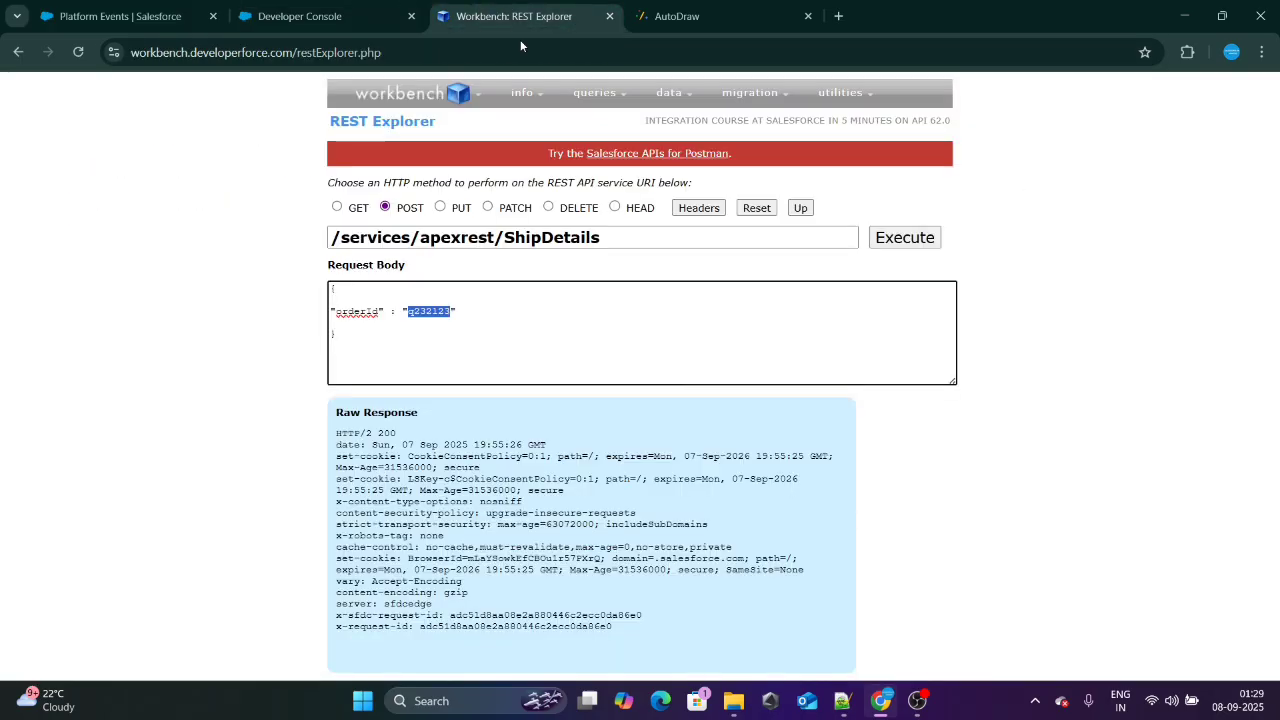
{"action": "left_click", "coordinate": [904, 240]}
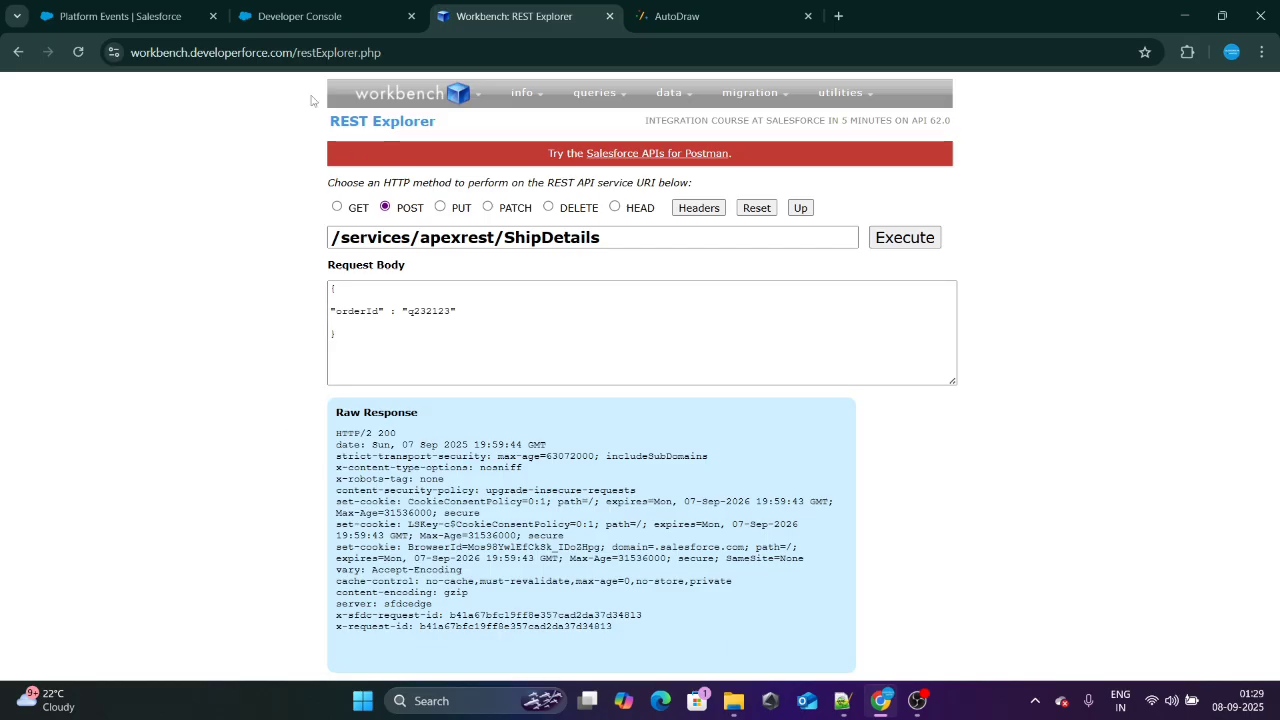
{"action": "left_click", "coordinate": [273, 14]}
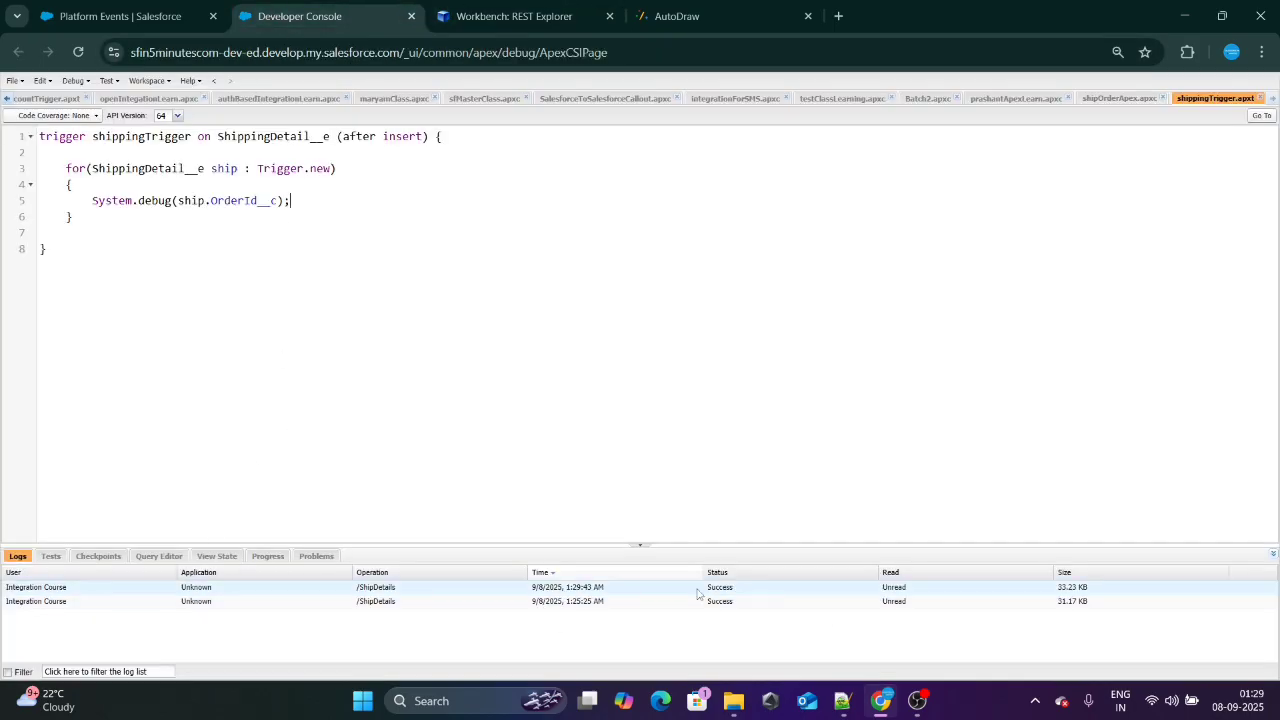
{"action": "double_click", "coordinate": [634, 588]}
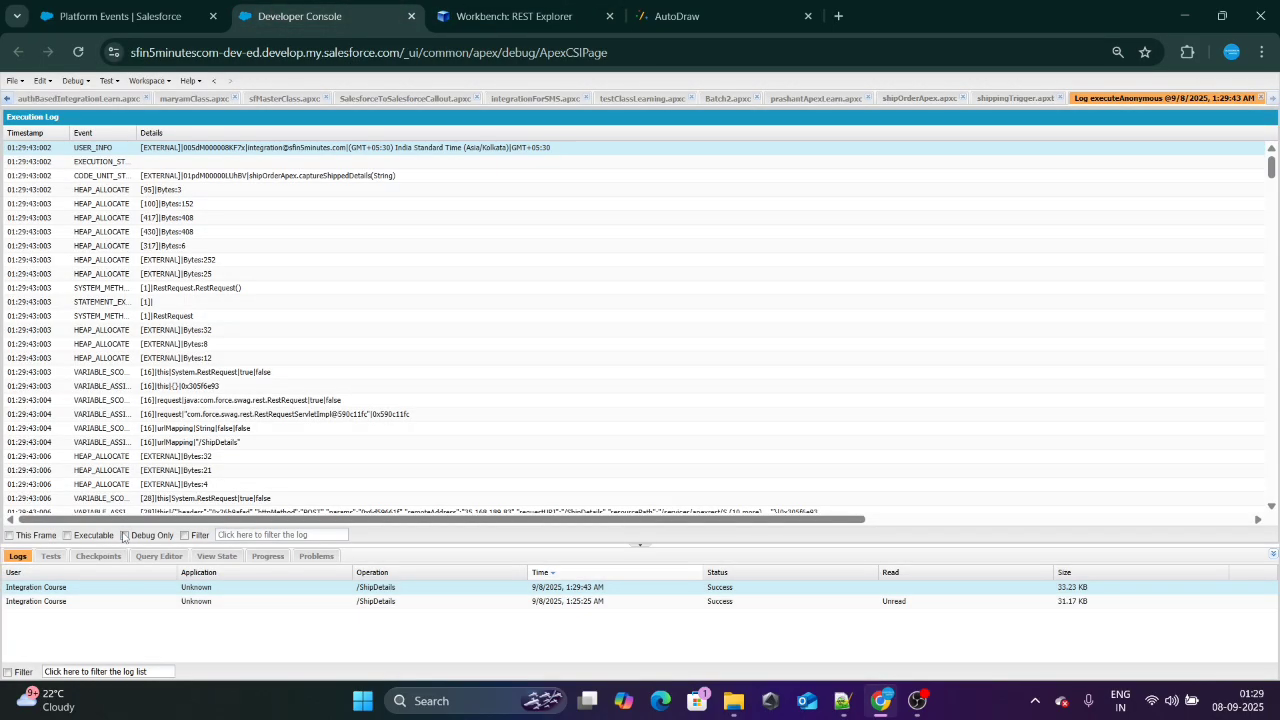
{"action": "left_click", "coordinate": [125, 535]}
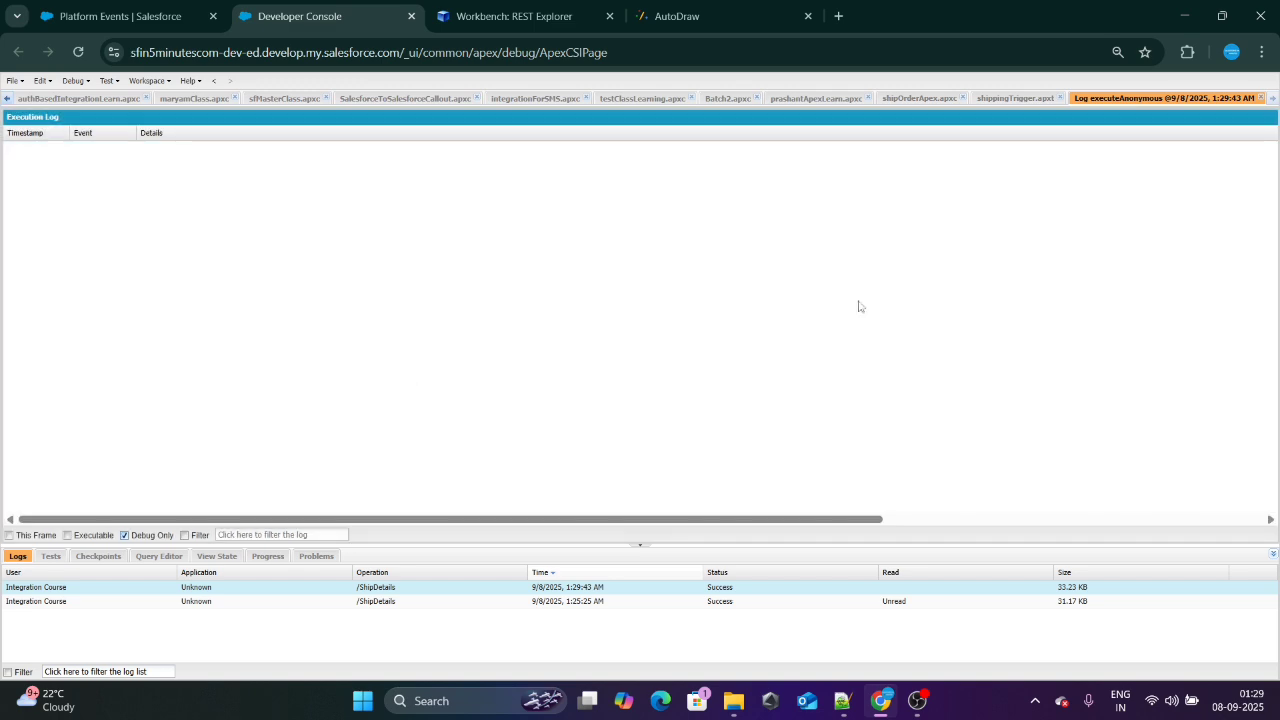
{"action": "left_click", "coordinate": [1261, 98]}
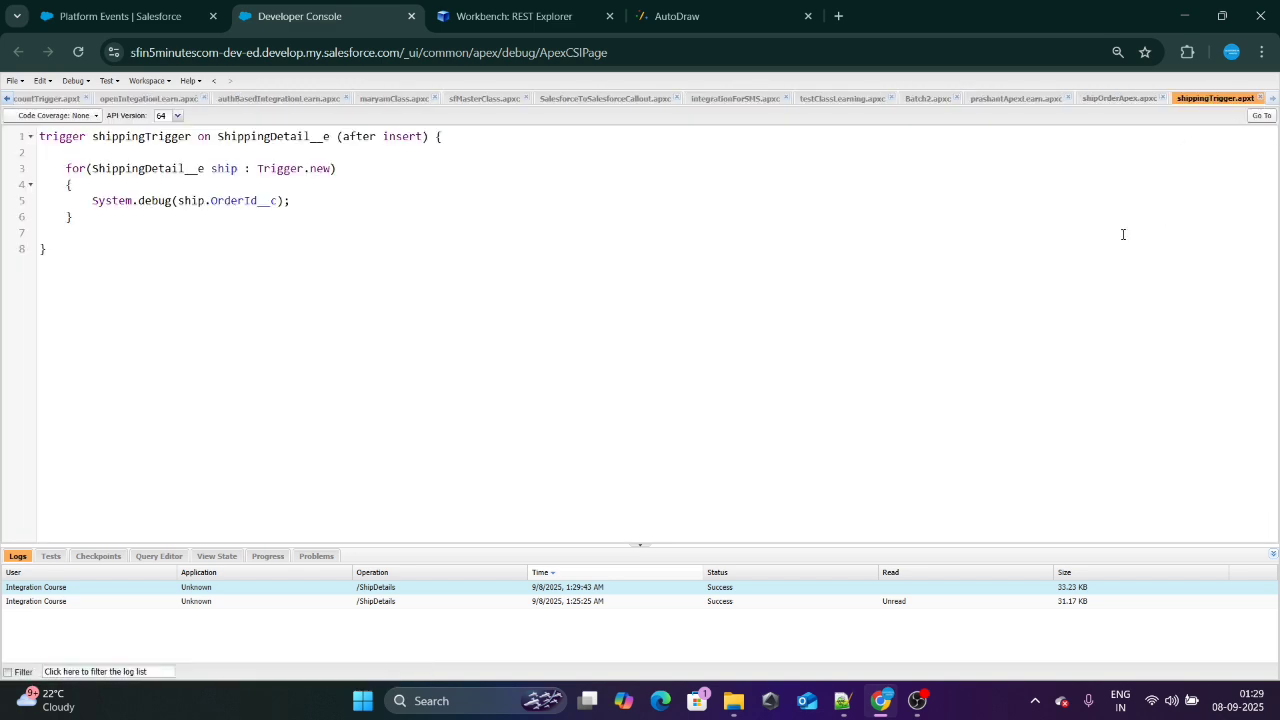
Find Debug Logs in Salesforce Setup and delete all existing debug logs.
{"action": "left_click", "coordinate": [110, 16]}
{"action": "left_click", "coordinate": [40, 176]}
{"action": "key", "text": "BackSpace"}
{"action": "key", "text": "BackSpace"}
{"action": "key", "text": "BackSpace"}
{"action": "key", "text": "BackSpace"}
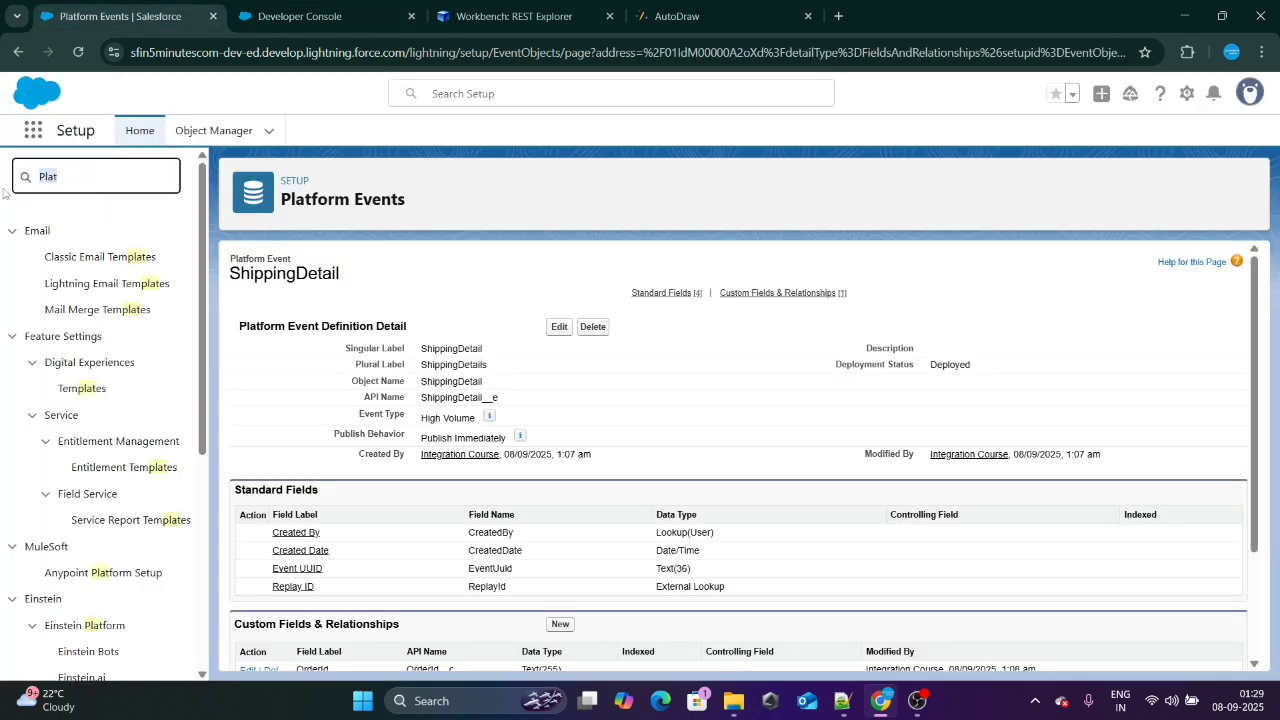
{"action": "type", "text": "Debug"}
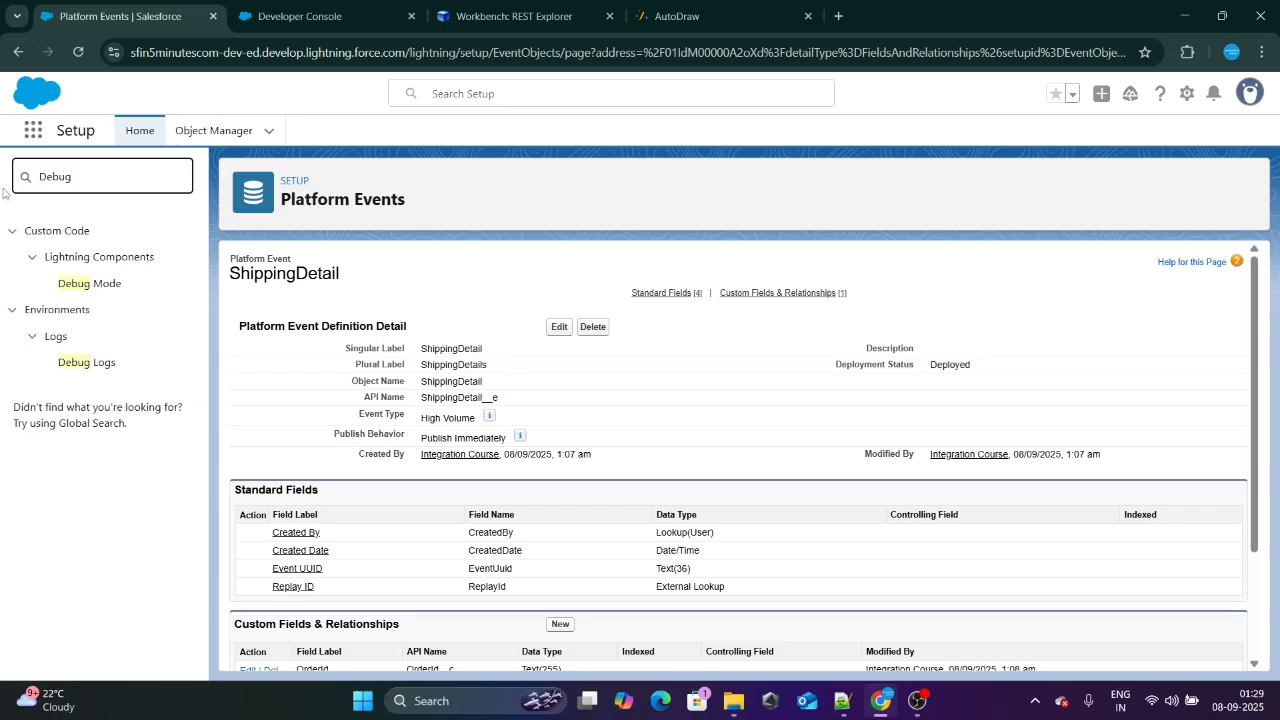
{"action": "left_click", "coordinate": [98, 365]}
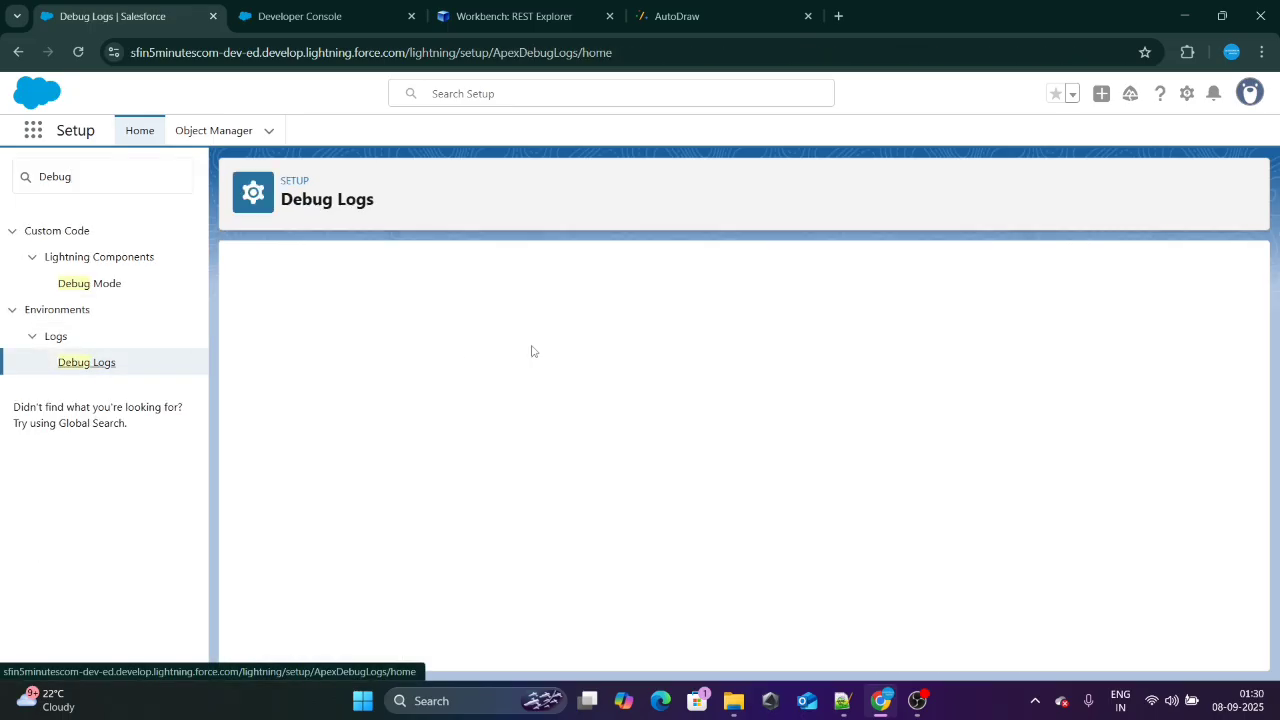
{"action": "scroll", "coordinate": [509, 556], "scroll_direction": "down", "scroll_amount": 1}
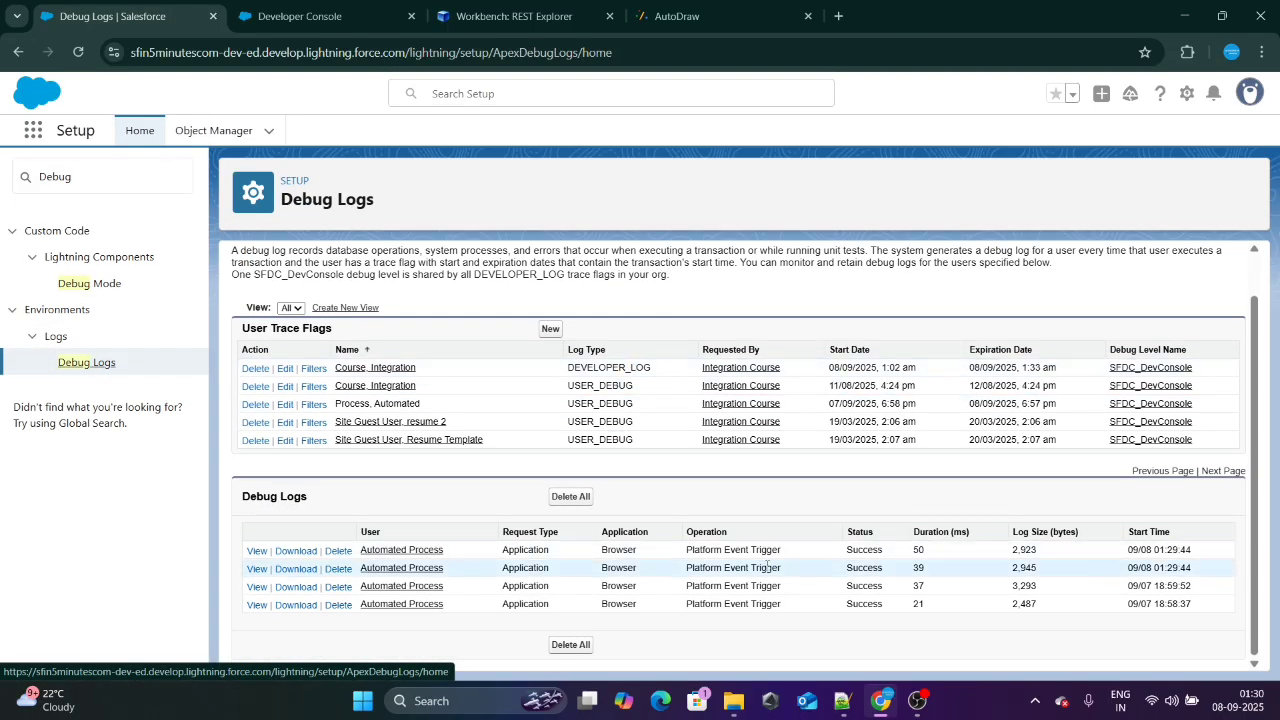
{"action": "left_click", "coordinate": [570, 497]}
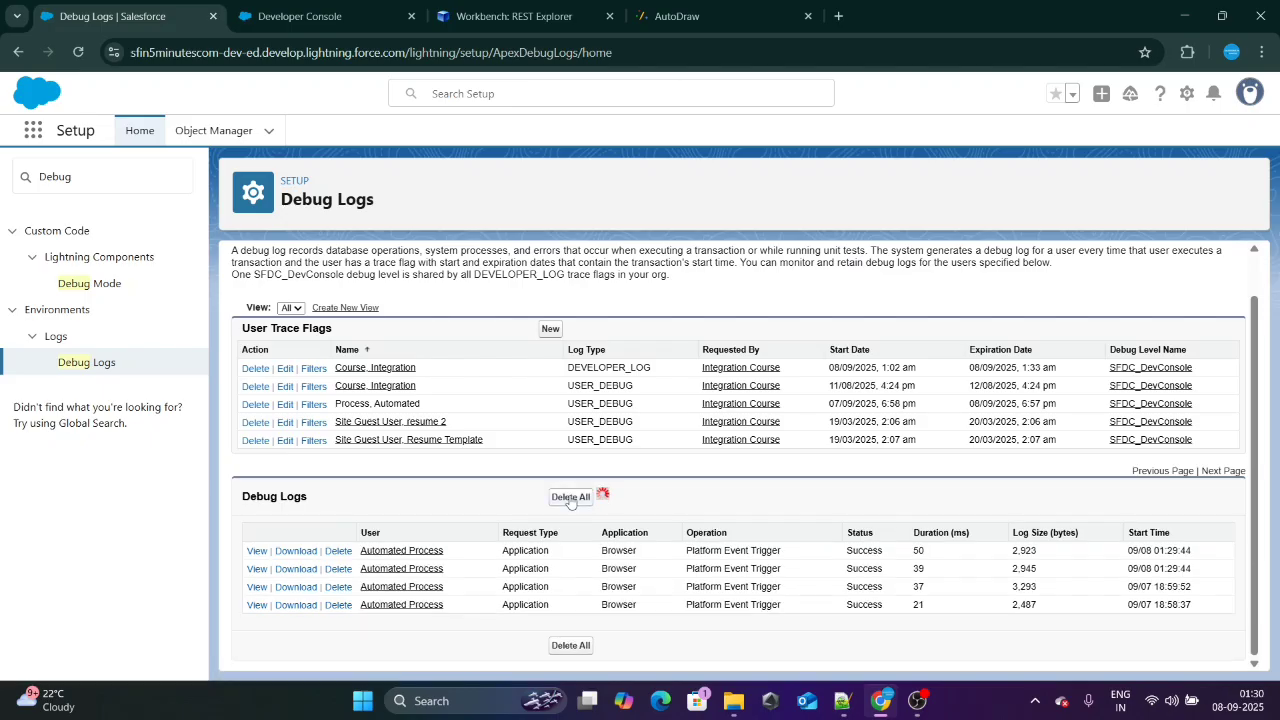
Recheck the shipOrderApex and shippingTrigger code, and execute the Workbench POST request to /services/apexrest/ShipDetails again.
{"action": "left_click", "coordinate": [505, 16]}
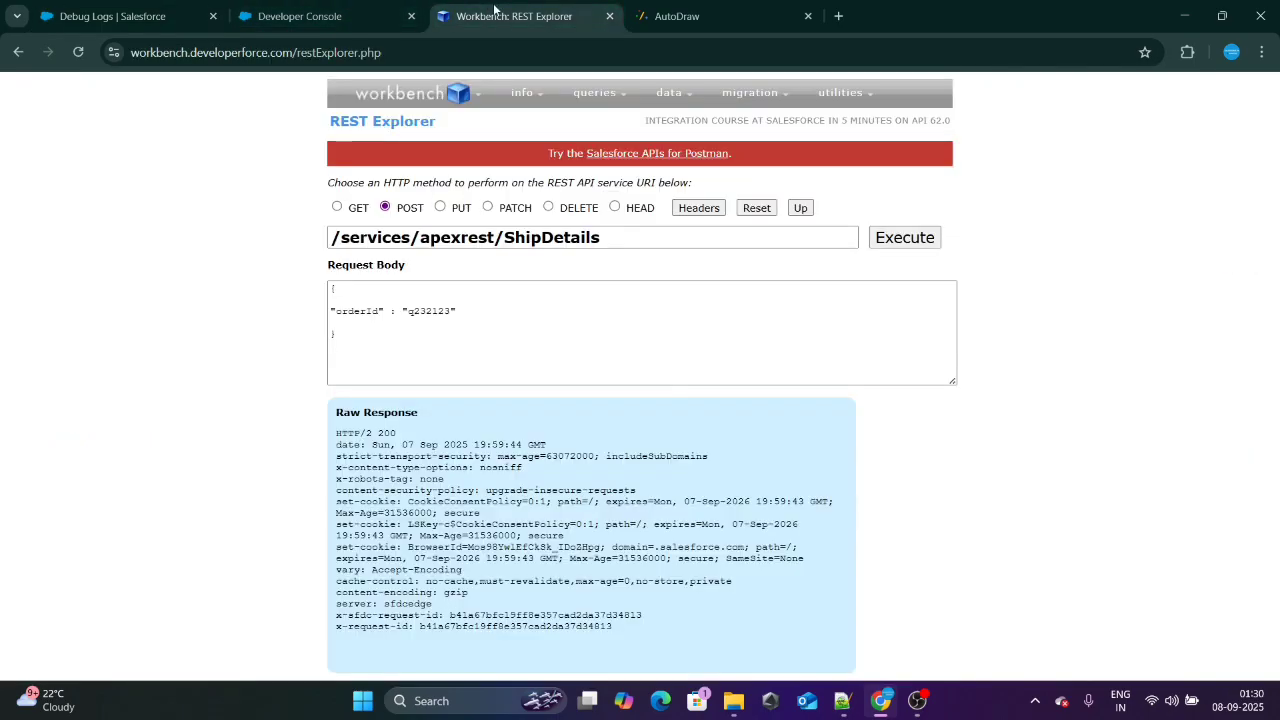
{"action": "left_click", "coordinate": [353, 24]}
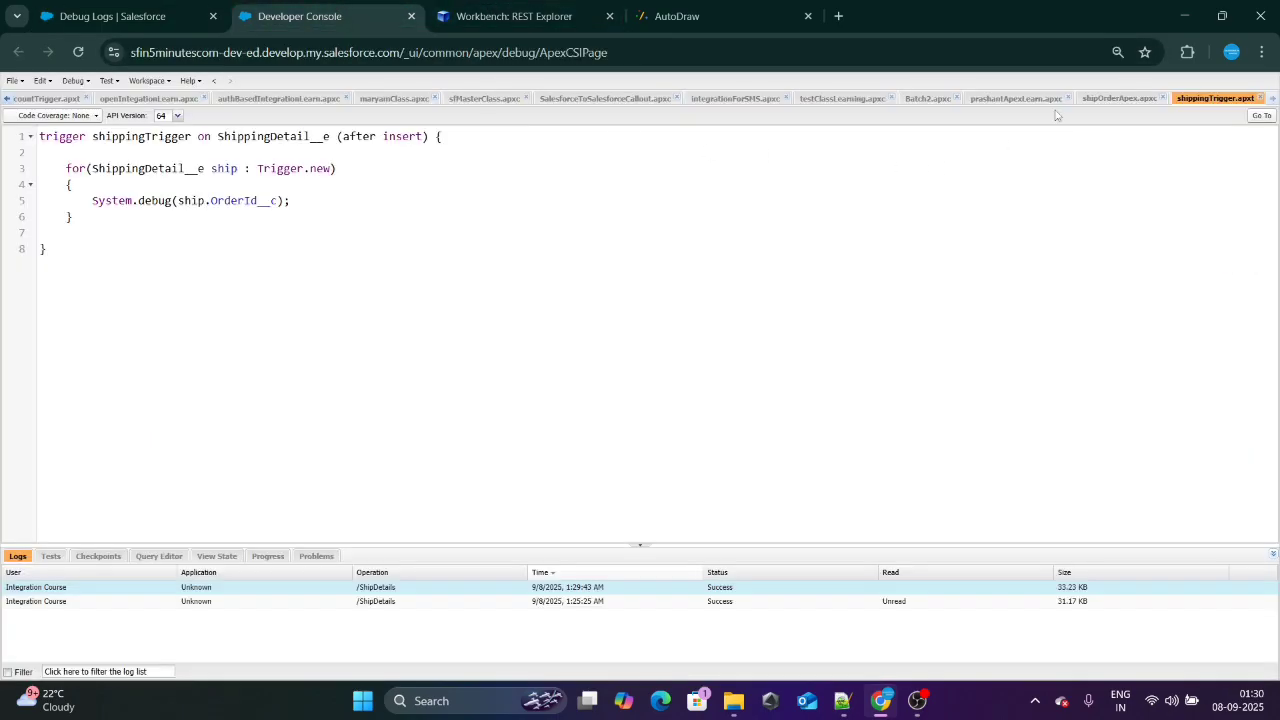
{"action": "left_click", "coordinate": [1110, 98]}
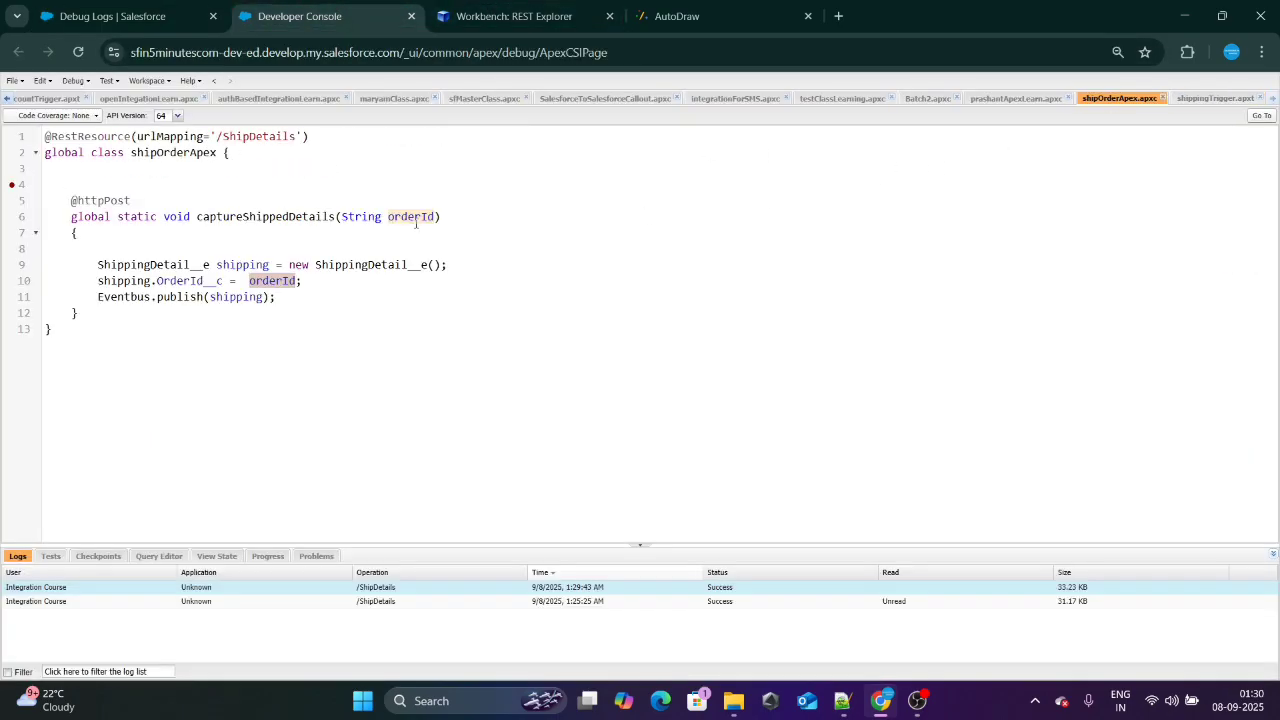
{"action": "left_click", "coordinate": [1215, 98]}
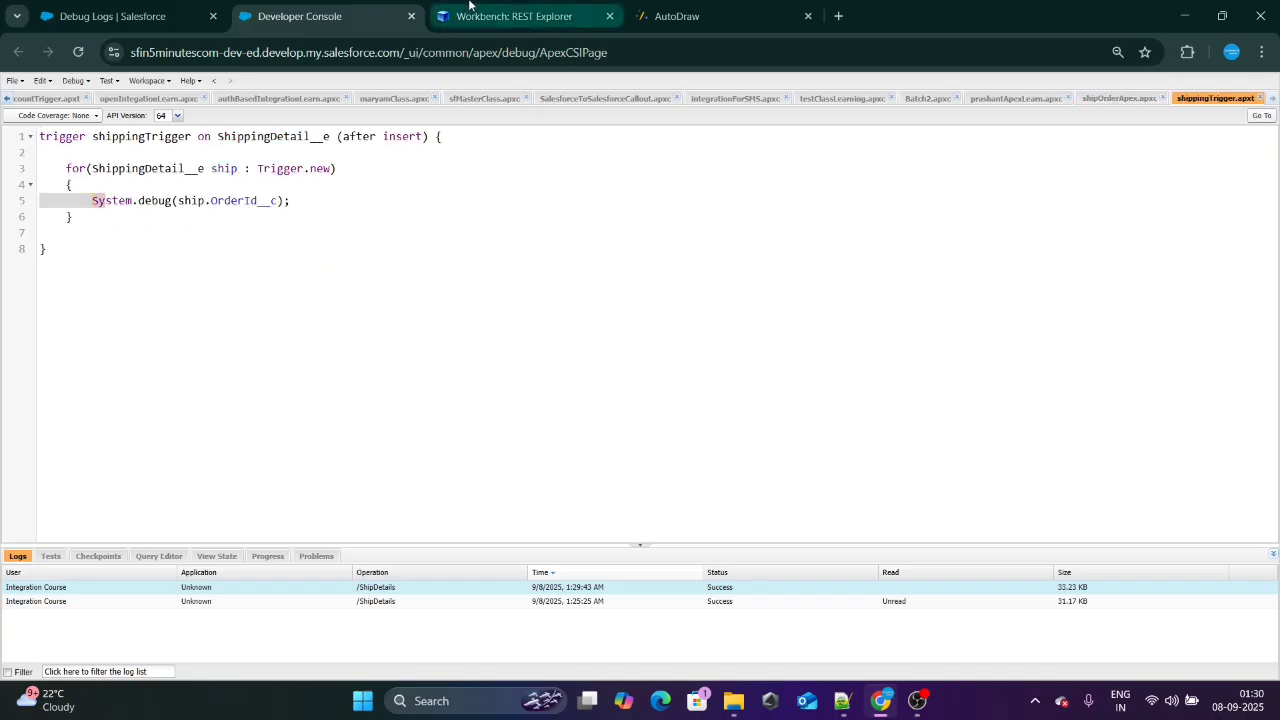
{"action": "left_click", "coordinate": [500, 16]}
{"action": "left_click", "coordinate": [887, 236]}
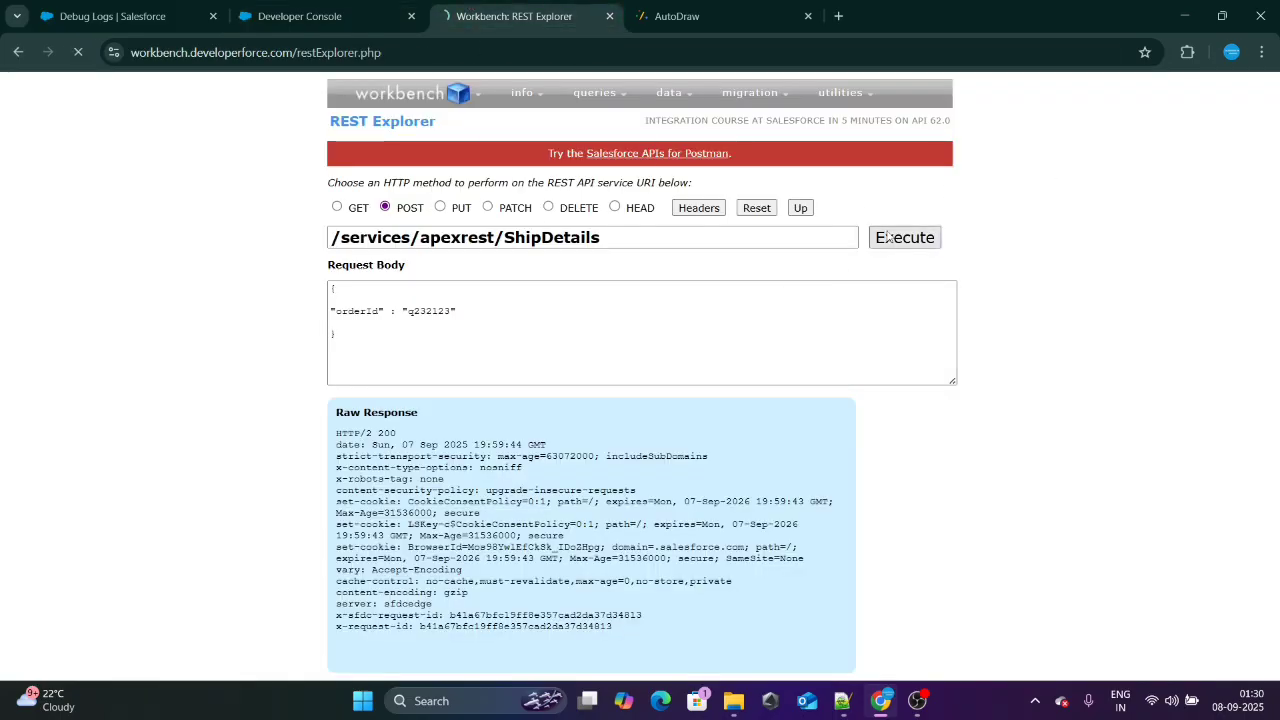
Reload the Setup debug logs and examine the ShippingDetail__e variable assignment in the newest Platform Event Trigger log.
{"action": "left_click", "coordinate": [110, 16]}
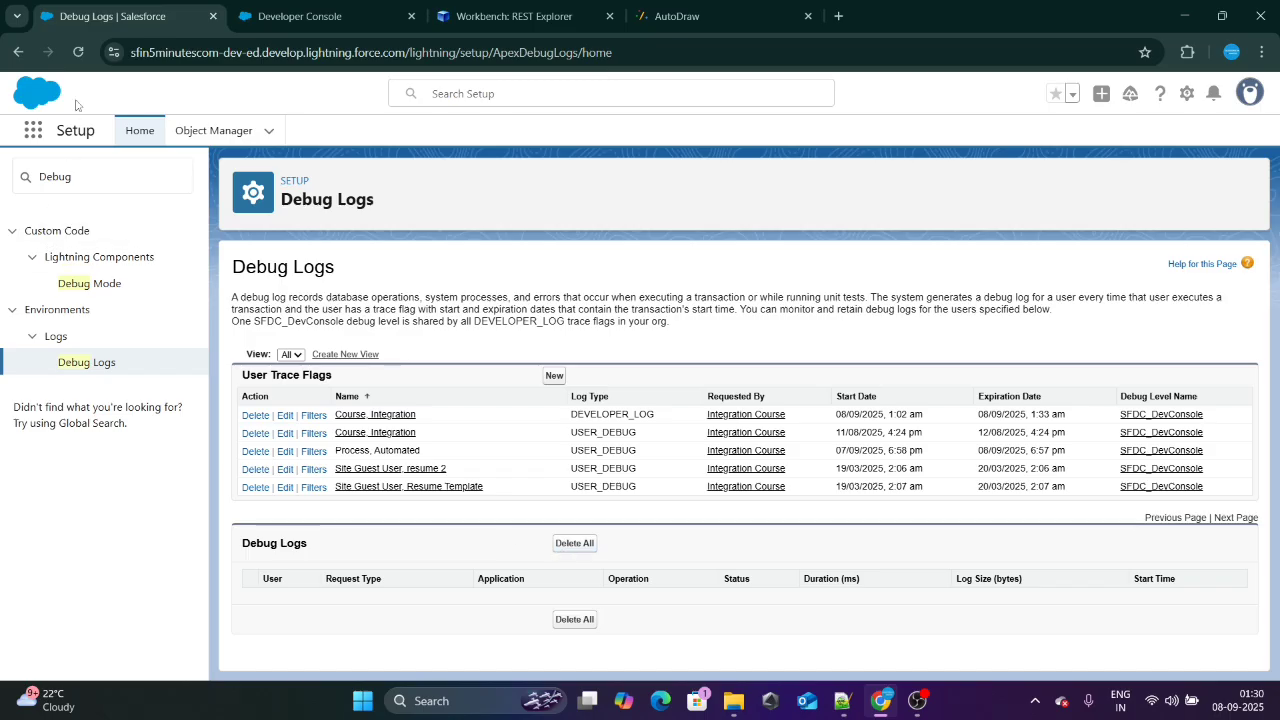
{"action": "left_click", "coordinate": [78, 52]}
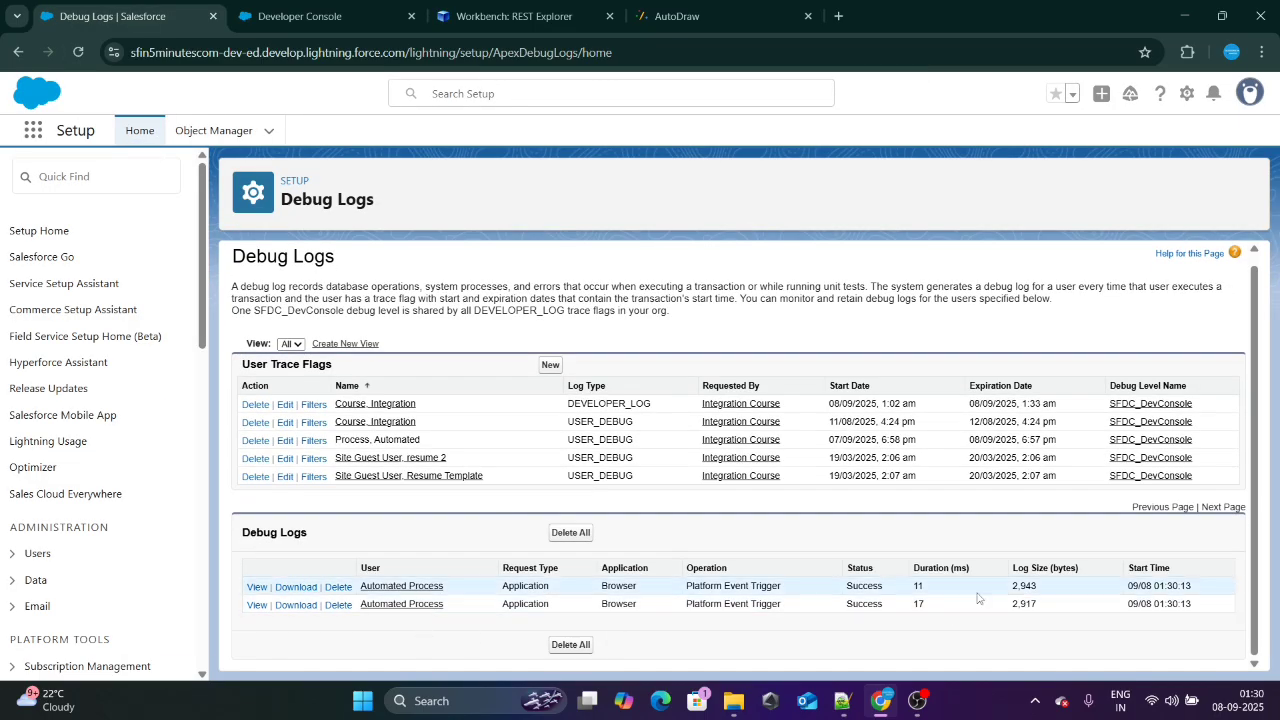
{"action": "left_click", "coordinate": [256, 587]}
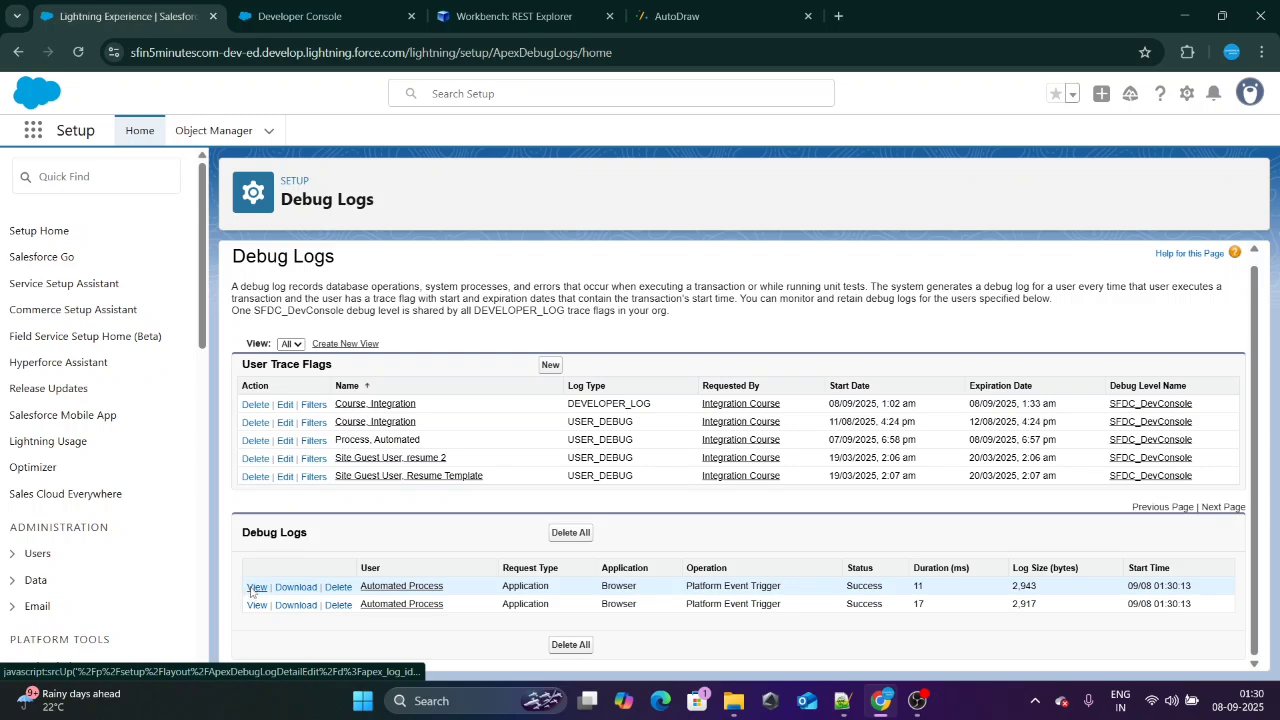
{"action": "scroll", "coordinate": [643, 551], "scroll_direction": "down", "scroll_amount": 10}
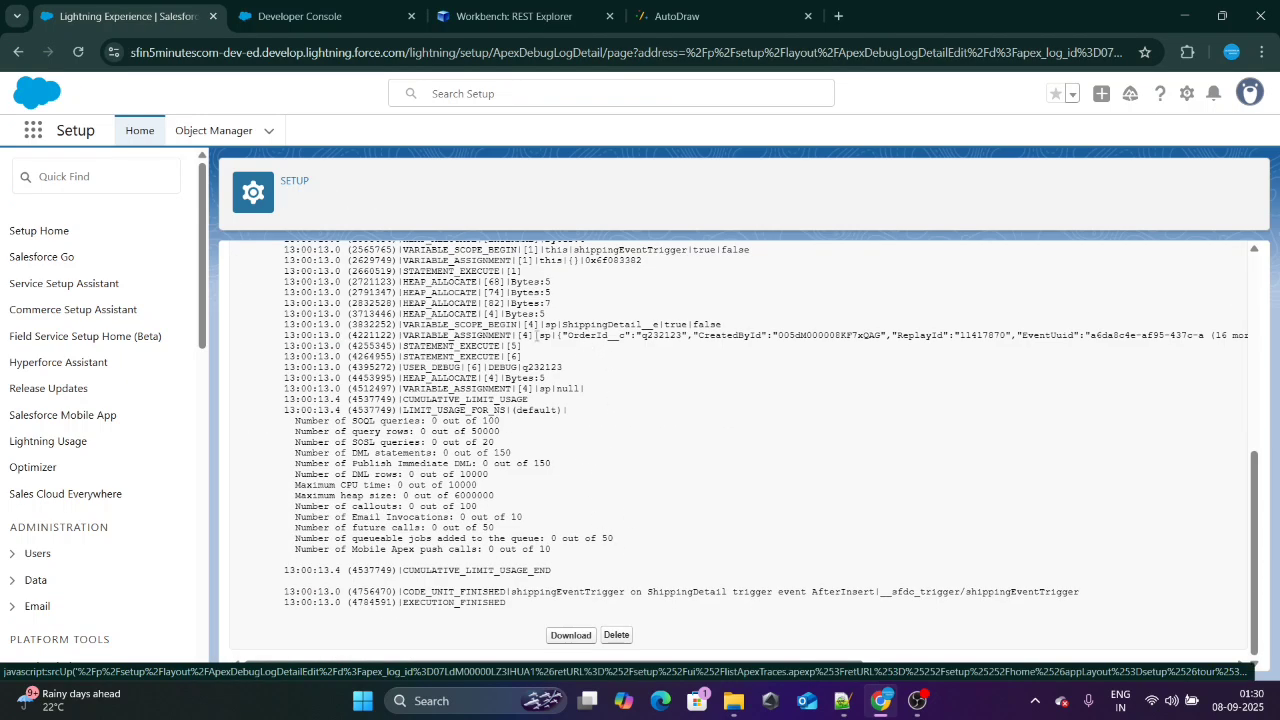
{"action": "left_click_drag", "start_coordinate": [540, 336], "coordinate": [1068, 338]}
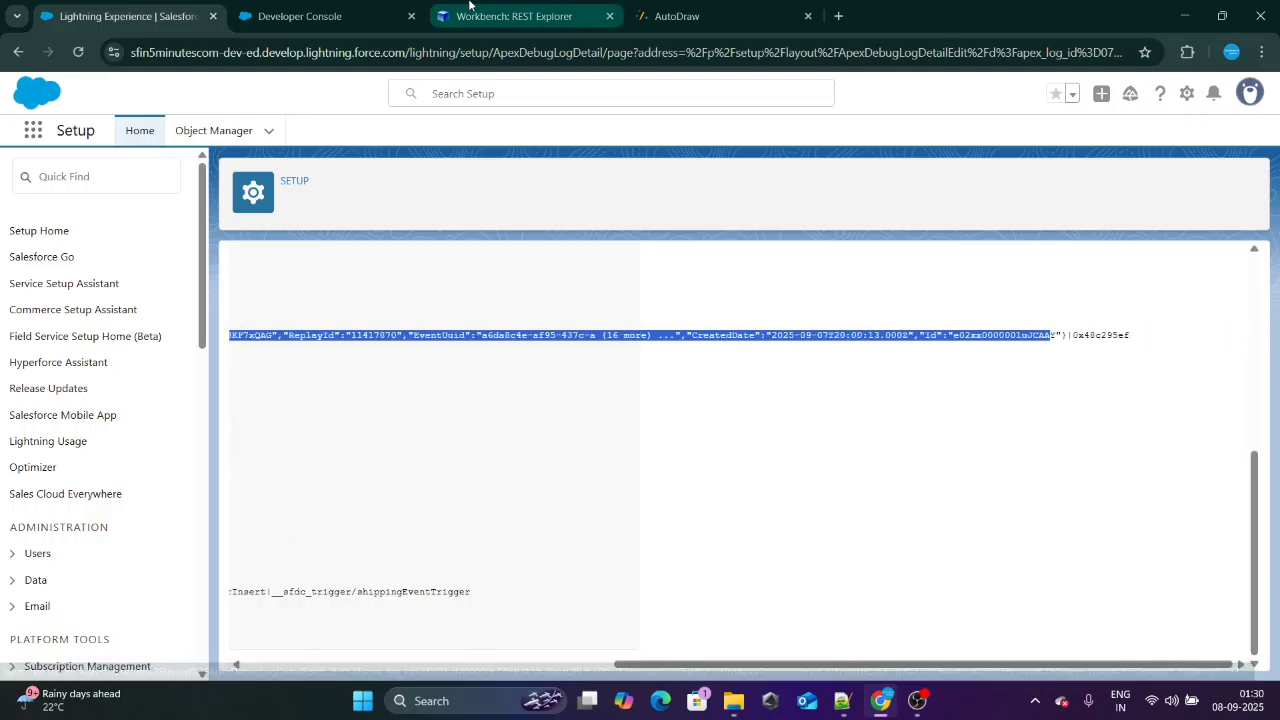
{"action": "key", "text": "ctrl+Tab"}
{"action": "key", "text": "ctrl+shift+Tab"}
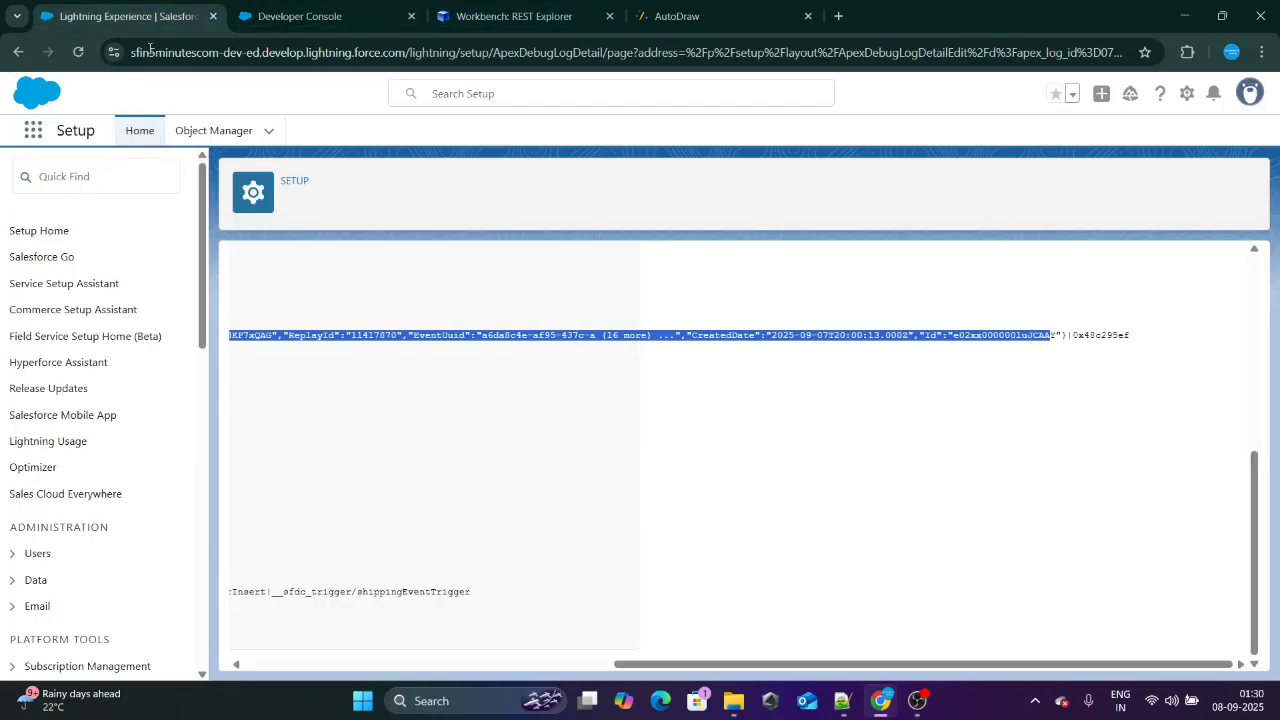
Prefix the System.debug output in shippingTrigger with 'Salesforce in 5 minutes ' before ship.OrderId__c, and save the trigger.
{"action": "left_click_drag", "start_coordinate": [820, 660], "coordinate": [450, 664]}
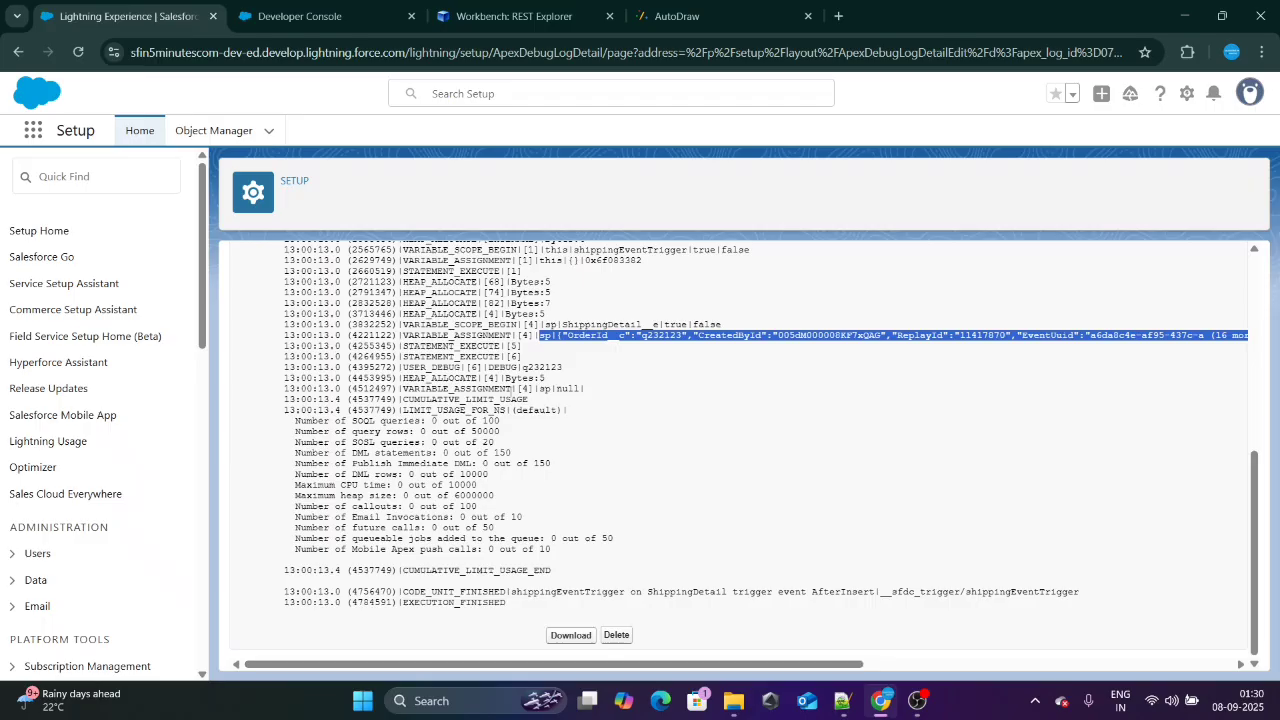
{"action": "left_click", "coordinate": [541, 378]}
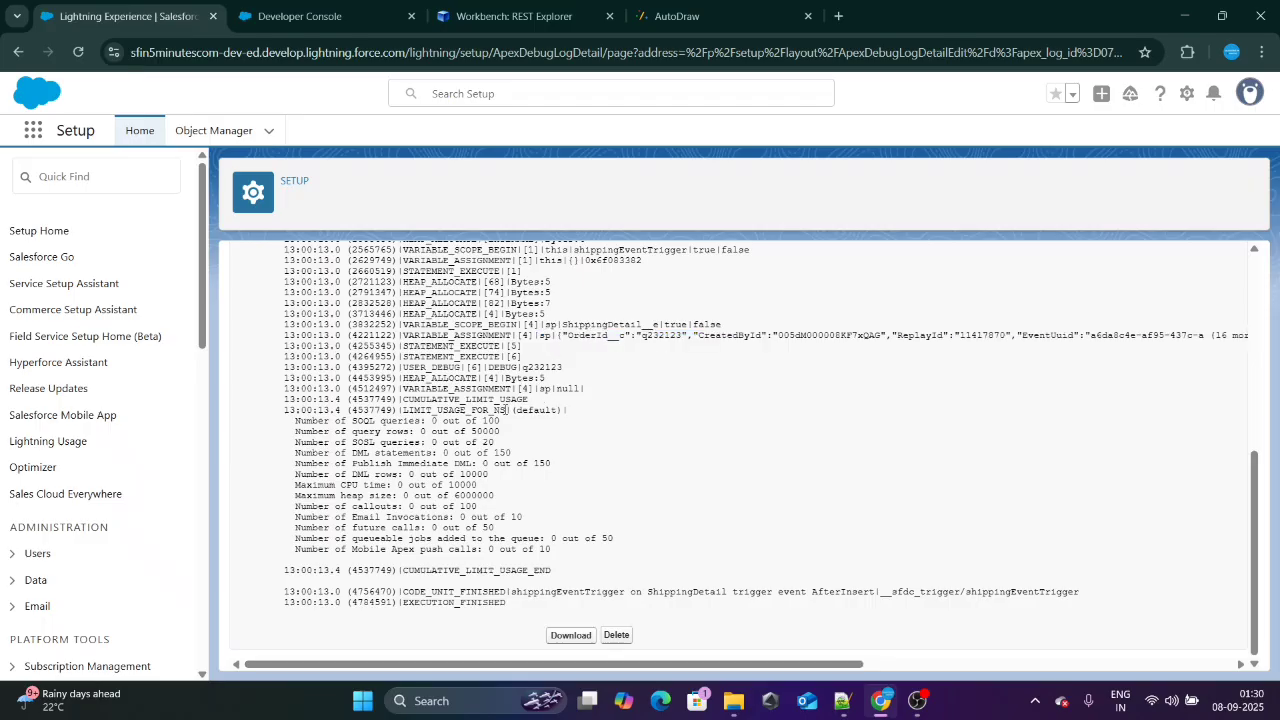
{"action": "key", "text": "ctrl+Tab"}
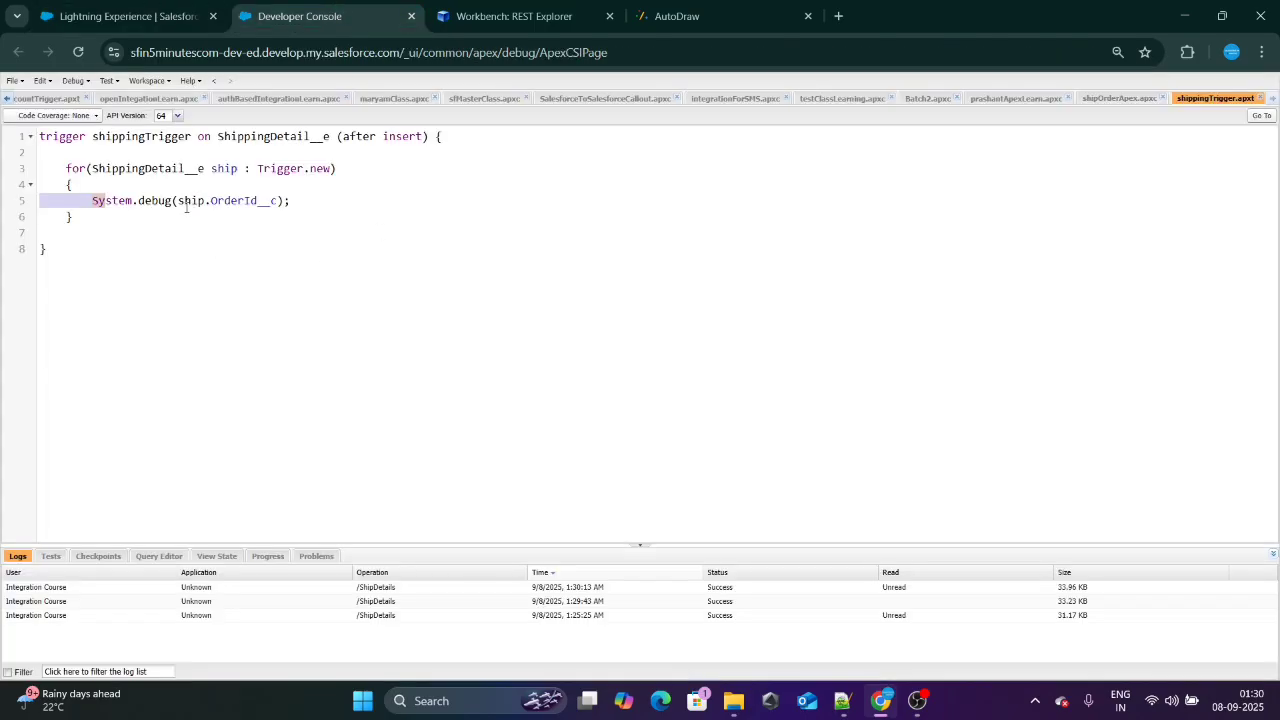
{"action": "left_click", "coordinate": [178, 201]}
{"action": "type", "text": "'Salesforc"}
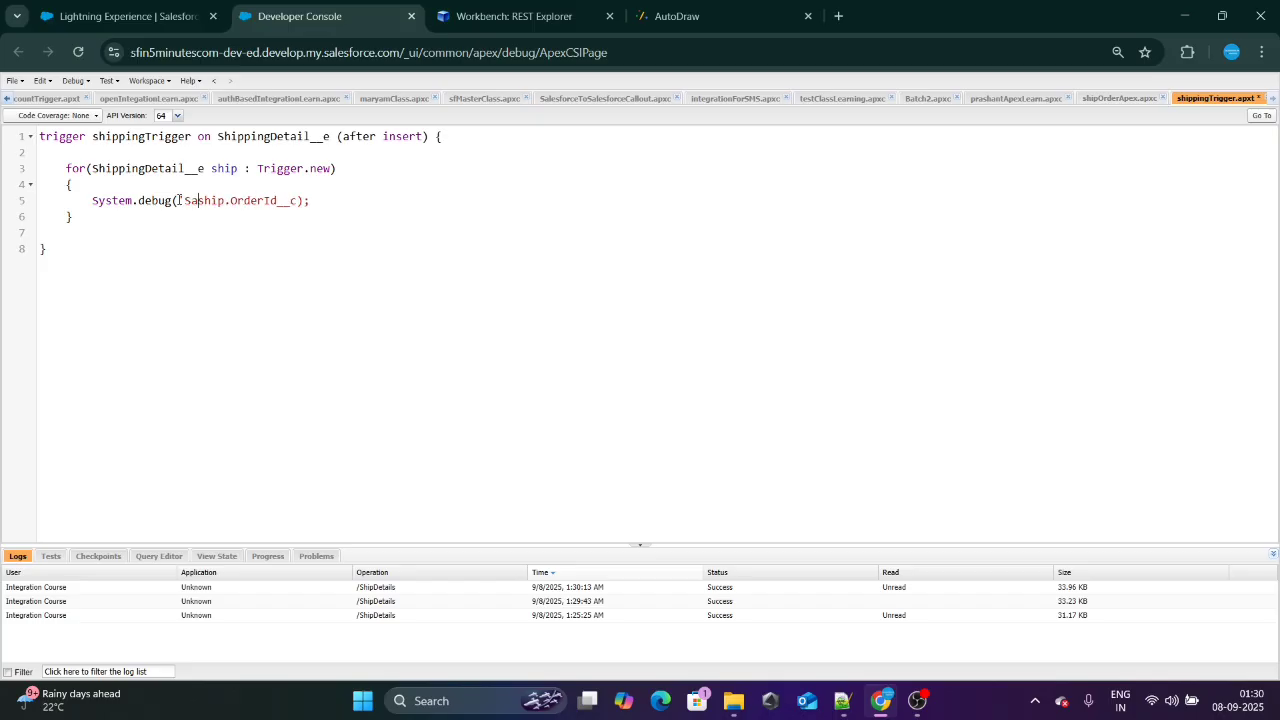
{"action": "type", "text": "e in 5 mi"}
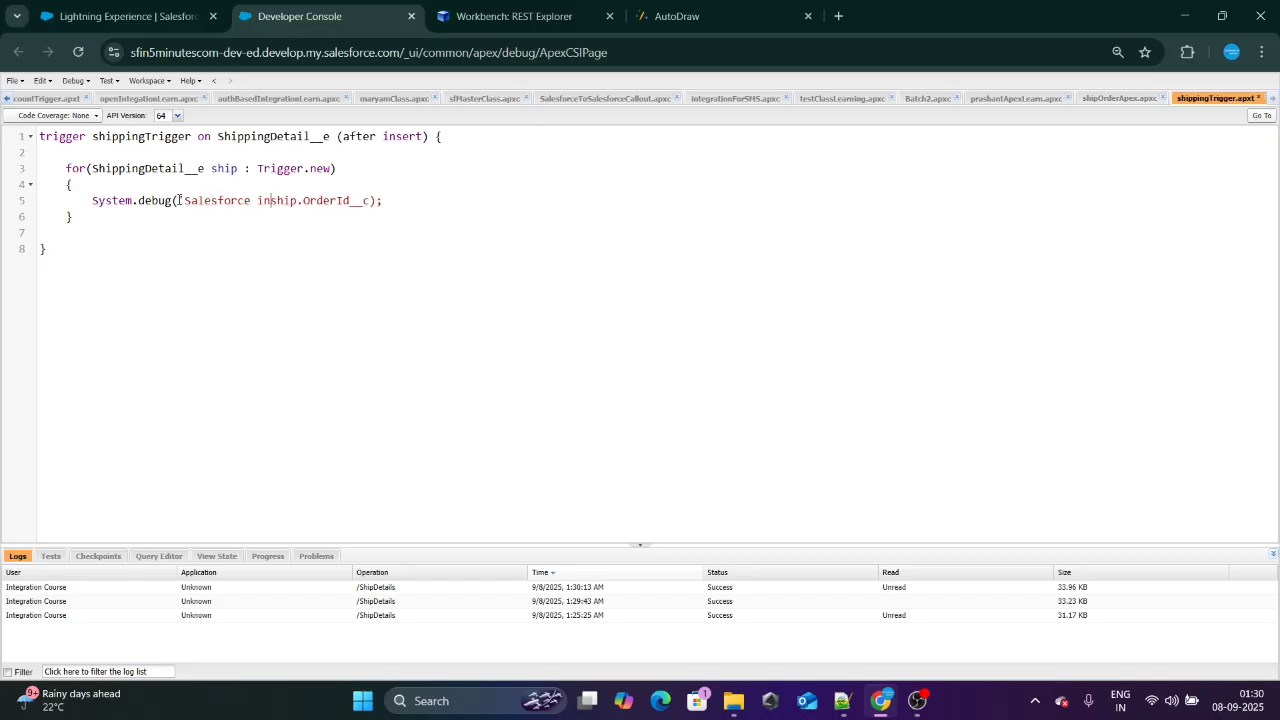
{"action": "type", "text": "nutes '+"}
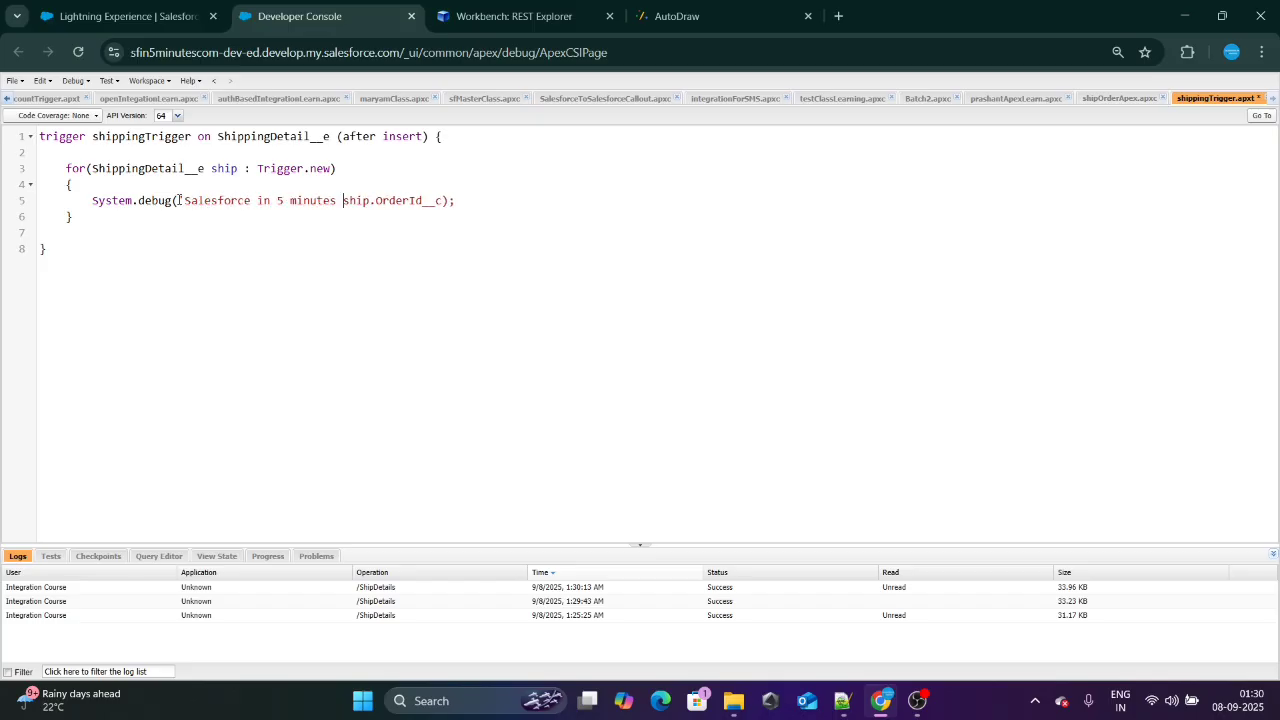
{"action": "key", "text": "ctrl+s"}
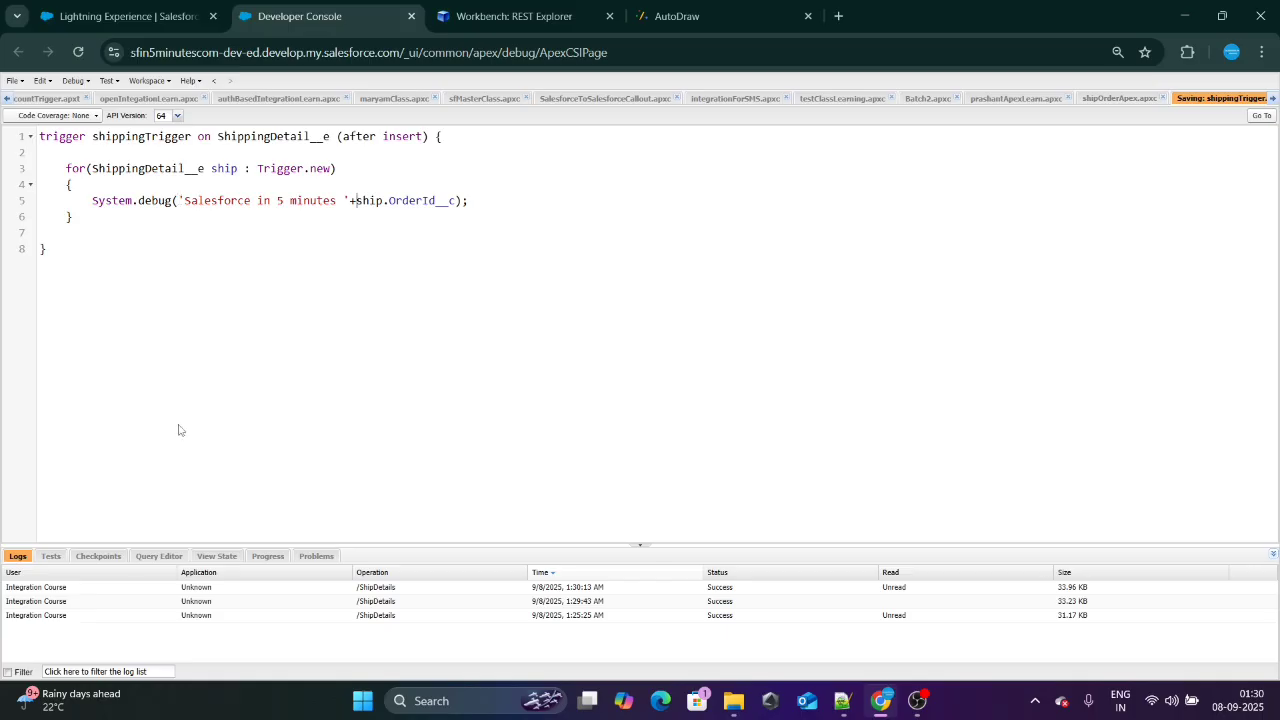
Delete all debug logs in Salesforce Setup and clear the log panel in Developer Console.
{"action": "left_click", "coordinate": [76, 80]}
{"action": "left_click", "coordinate": [176, 24]}
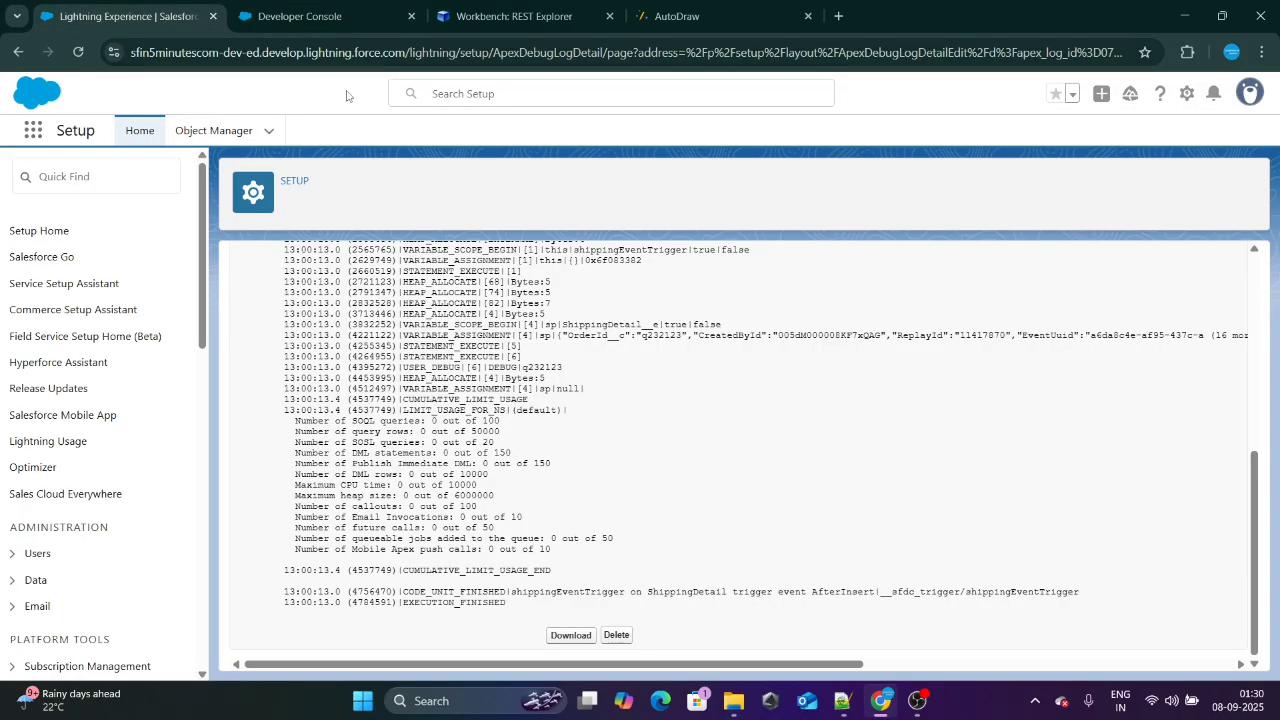
{"action": "left_click", "coordinate": [18, 52]}
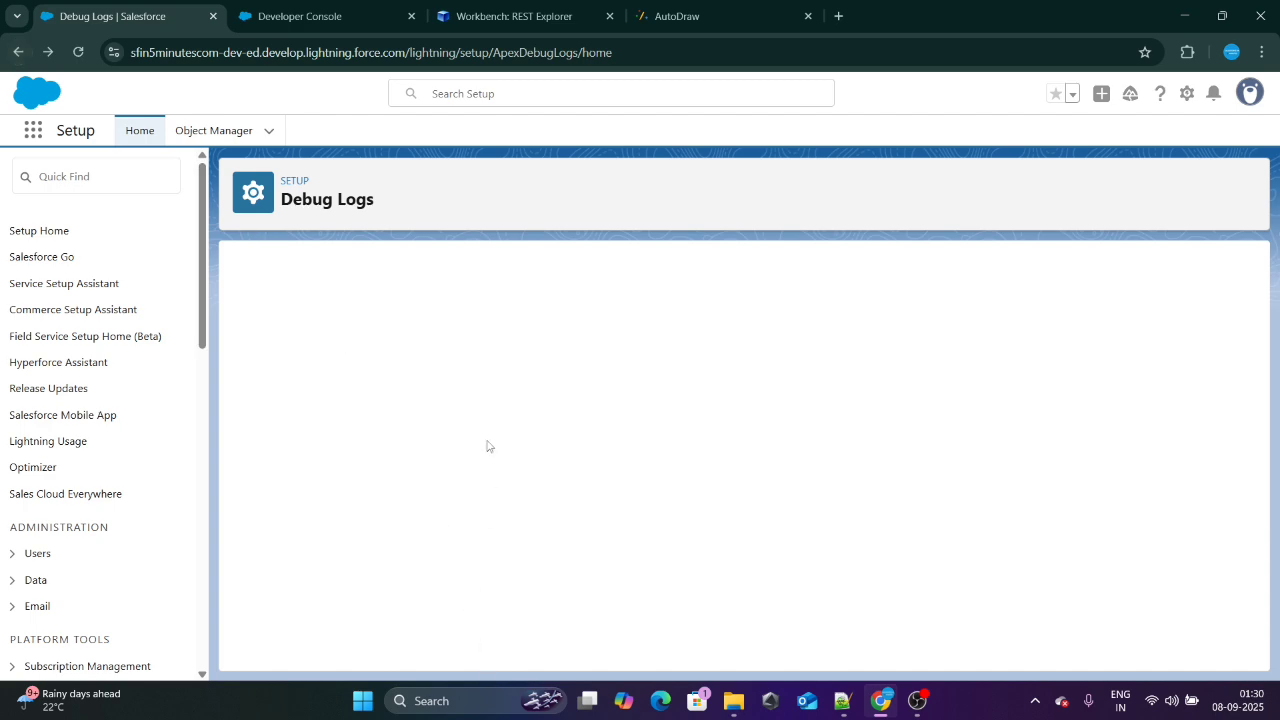
{"action": "left_click", "coordinate": [569, 535]}
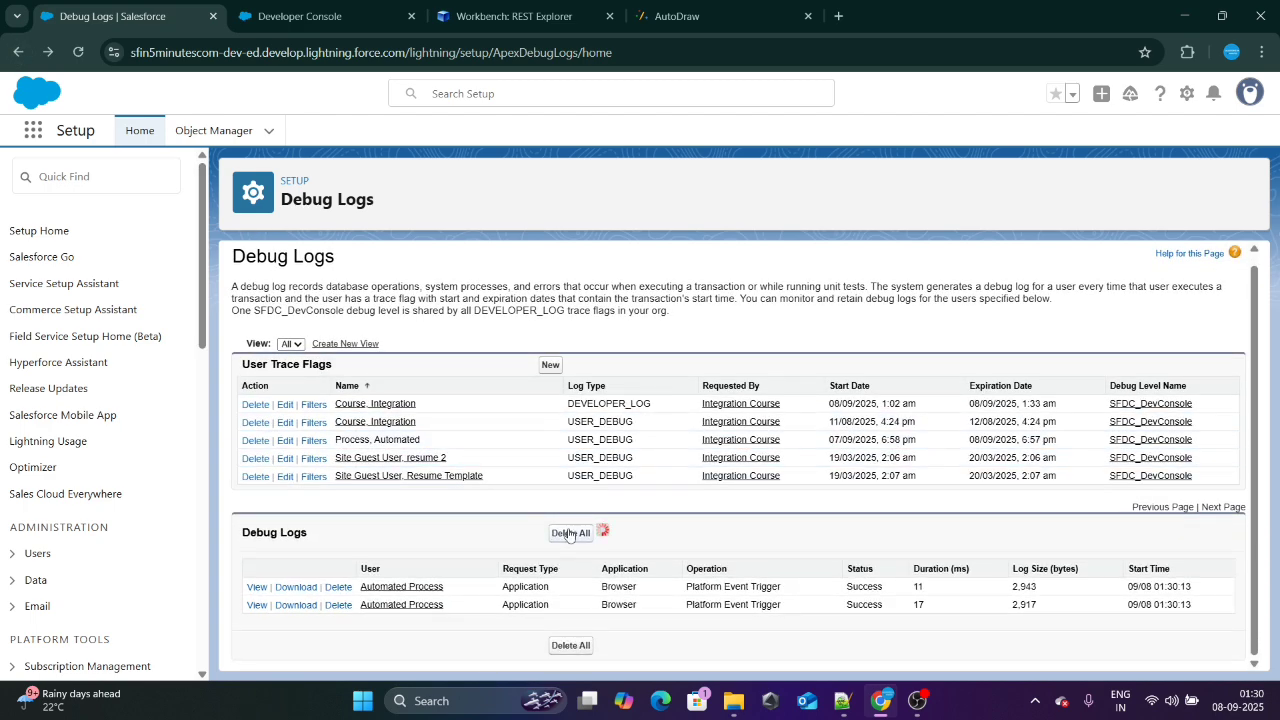
{"action": "left_click", "coordinate": [300, 16]}
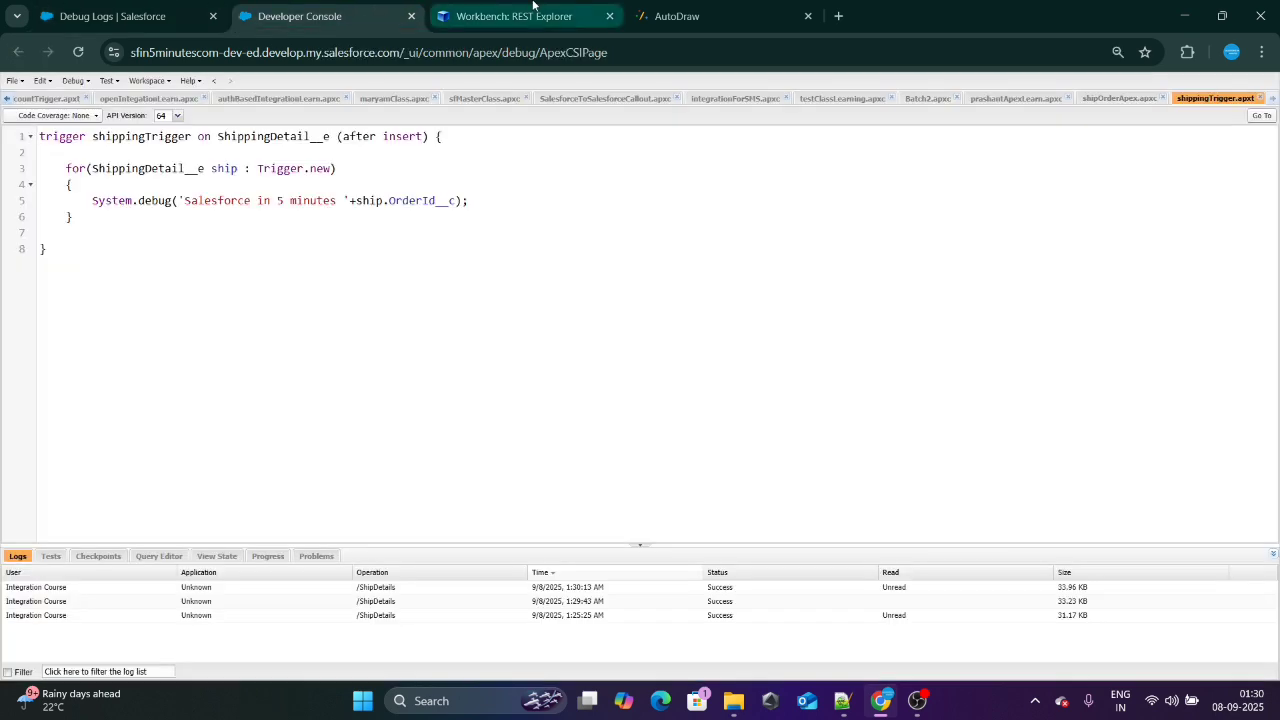
{"action": "left_click", "coordinate": [72, 80]}
{"action": "mouse_move", "coordinate": [200, 286]}
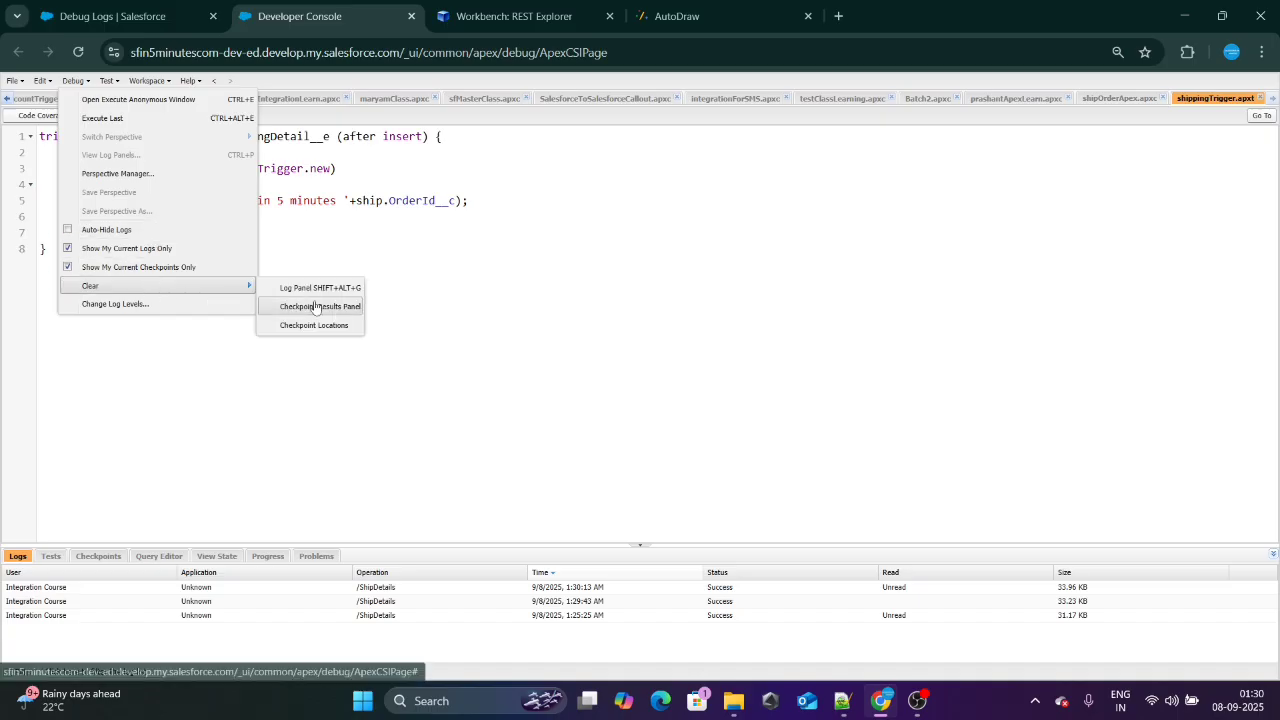
{"action": "left_click", "coordinate": [305, 288]}
Execute the POST request to /services/apexrest/ShipDetails in Workbench and copy the orderId value from its request body.
{"action": "left_click", "coordinate": [514, 16]}
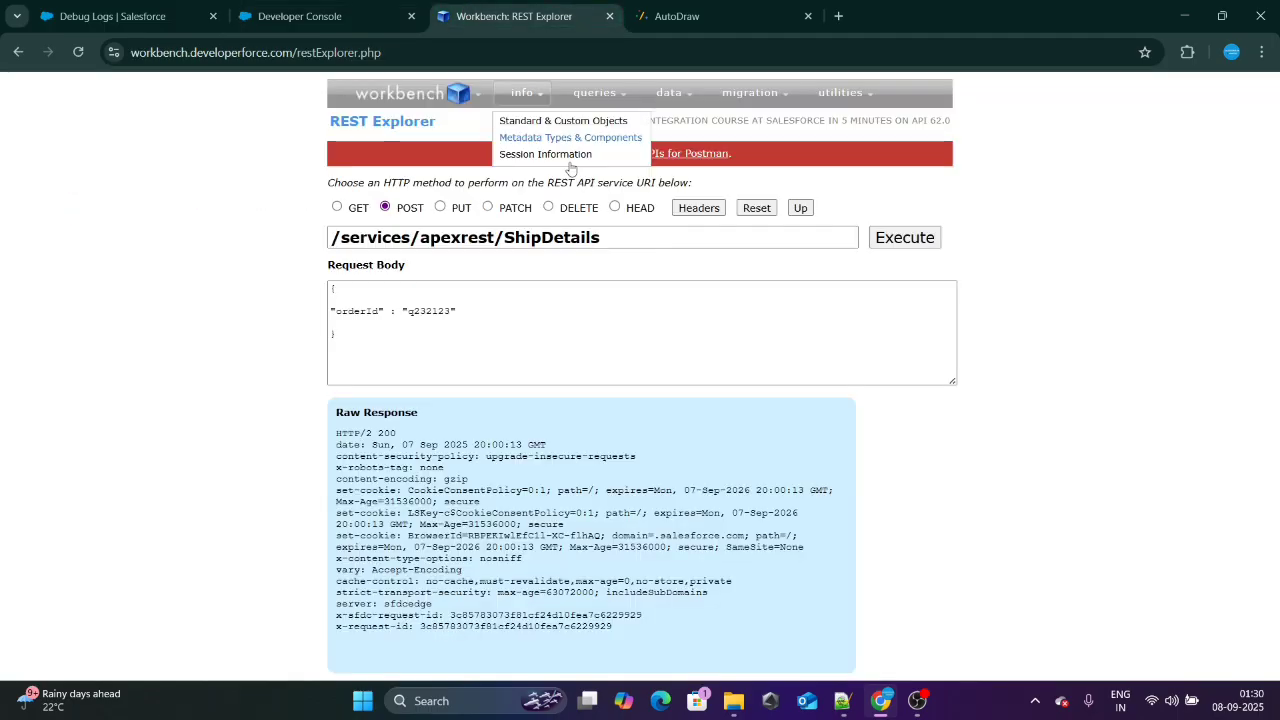
{"action": "left_click", "coordinate": [904, 249]}
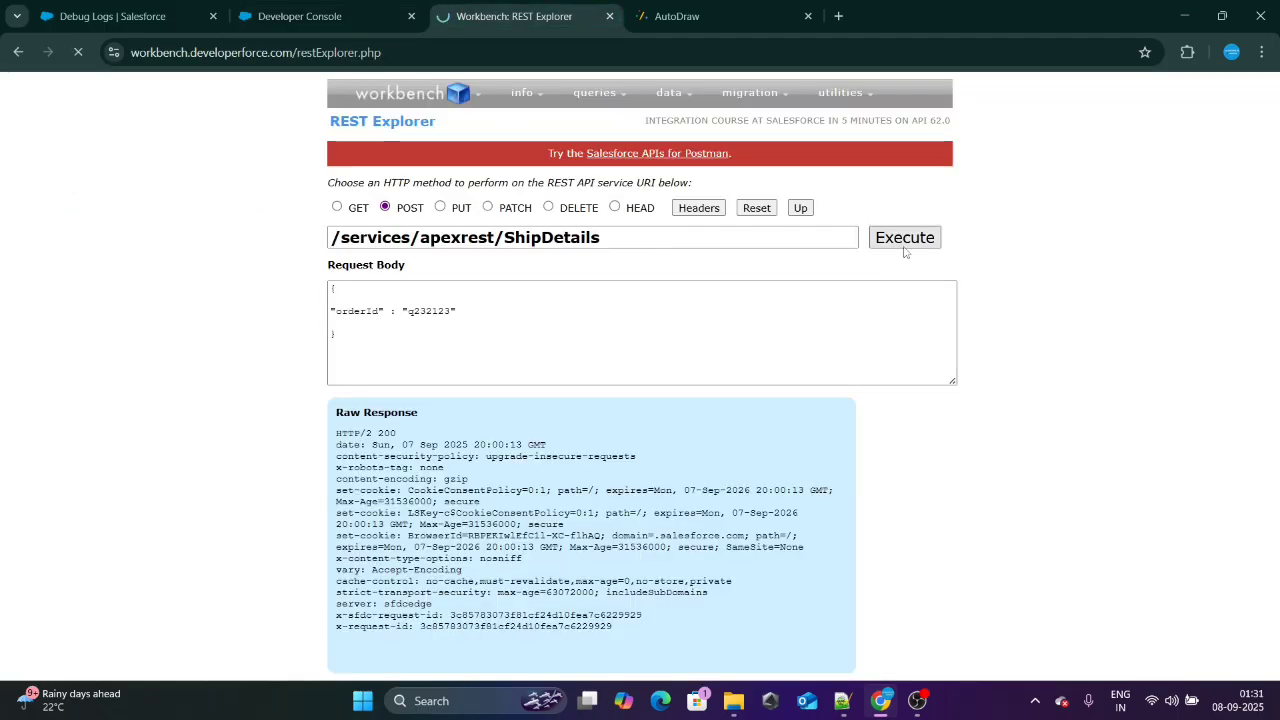
{"action": "double_click", "coordinate": [429, 311]}
{"action": "key", "text": "ctrl+c"}
Reload the Setup debug logs, open the top Platform Event Trigger log, and find the copied order ID to inspect its USER_DEBUG line.
{"action": "left_click", "coordinate": [113, 16]}
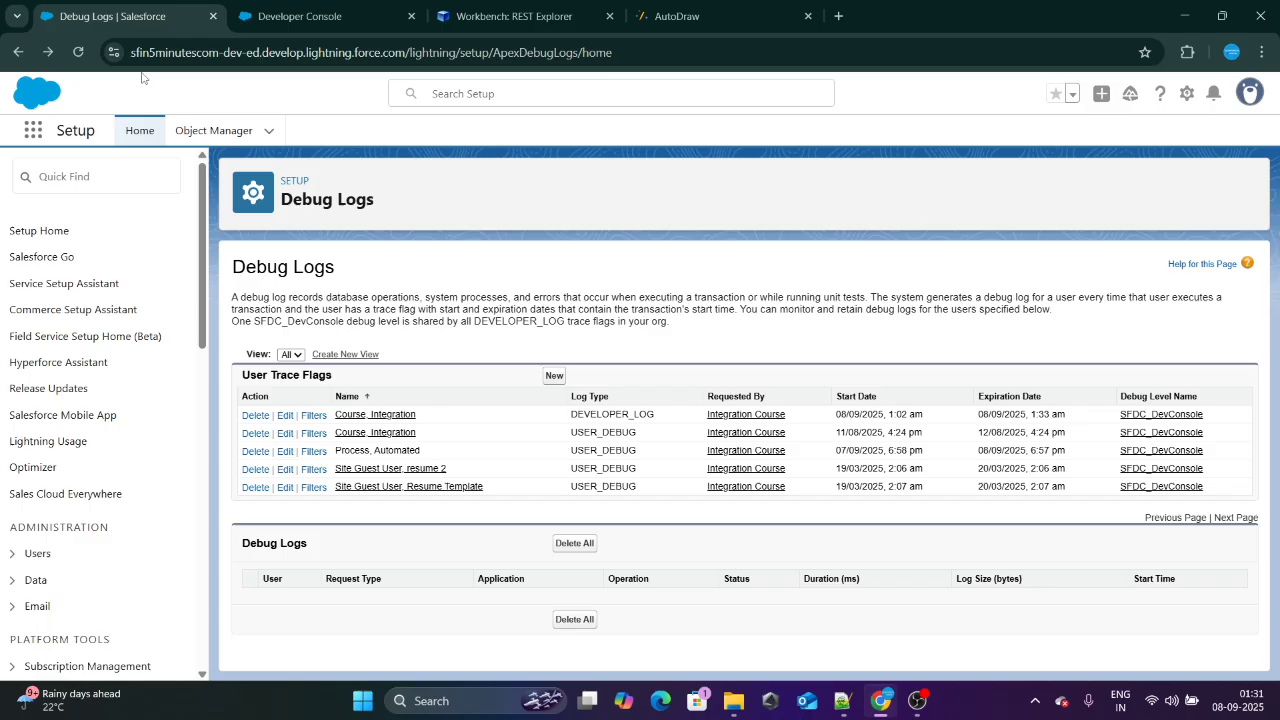
{"action": "left_click", "coordinate": [78, 52]}
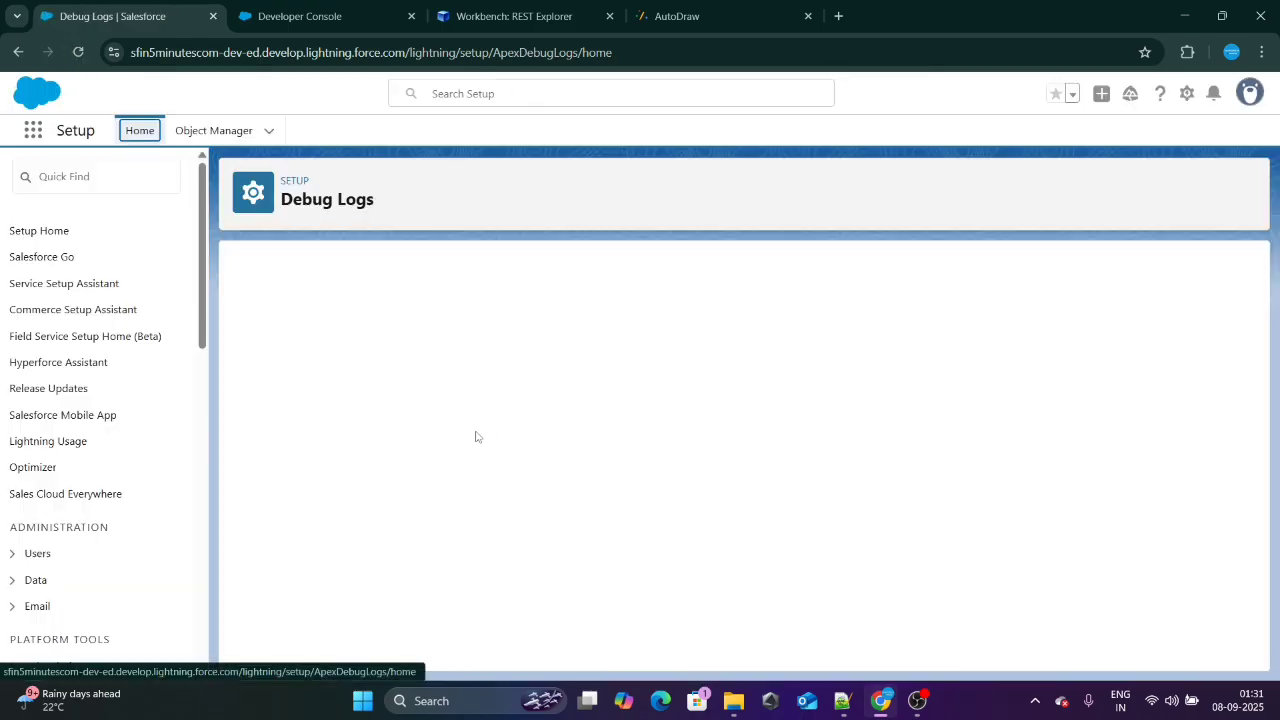
{"action": "left_click", "coordinate": [257, 587]}
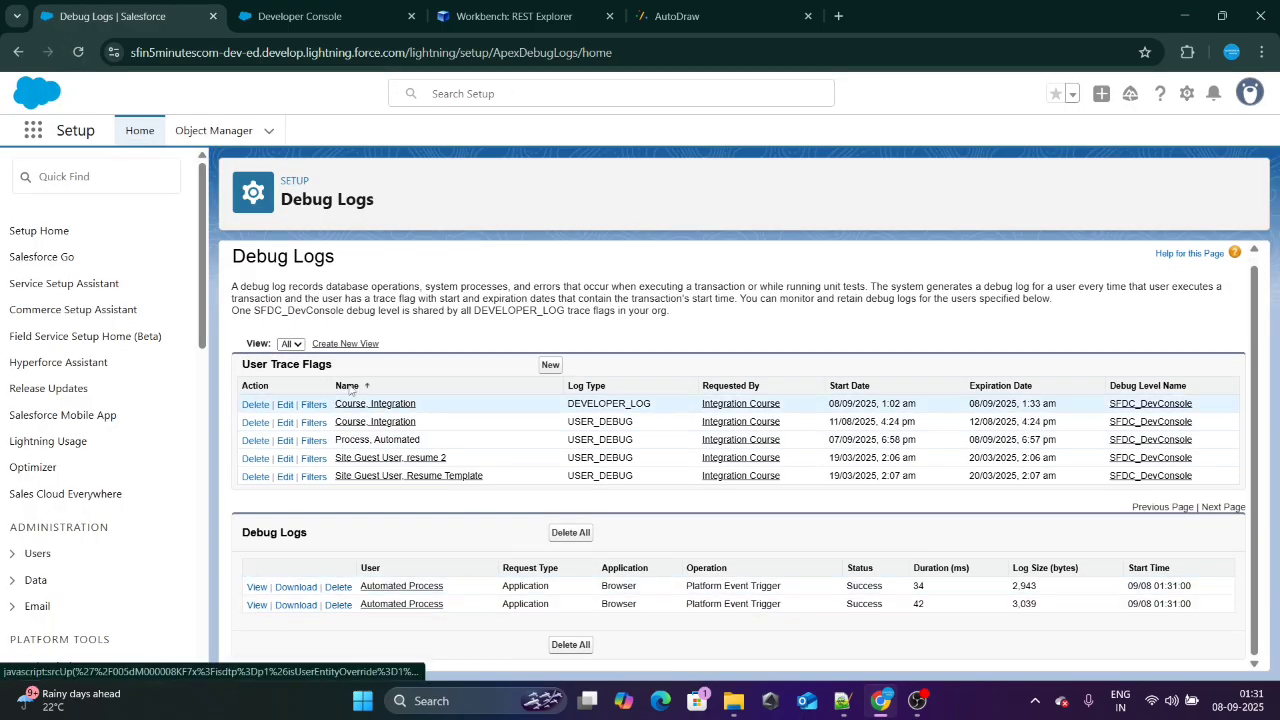
{"action": "key", "text": "ctrl+f"}
{"action": "key", "text": "ctrl+v"}
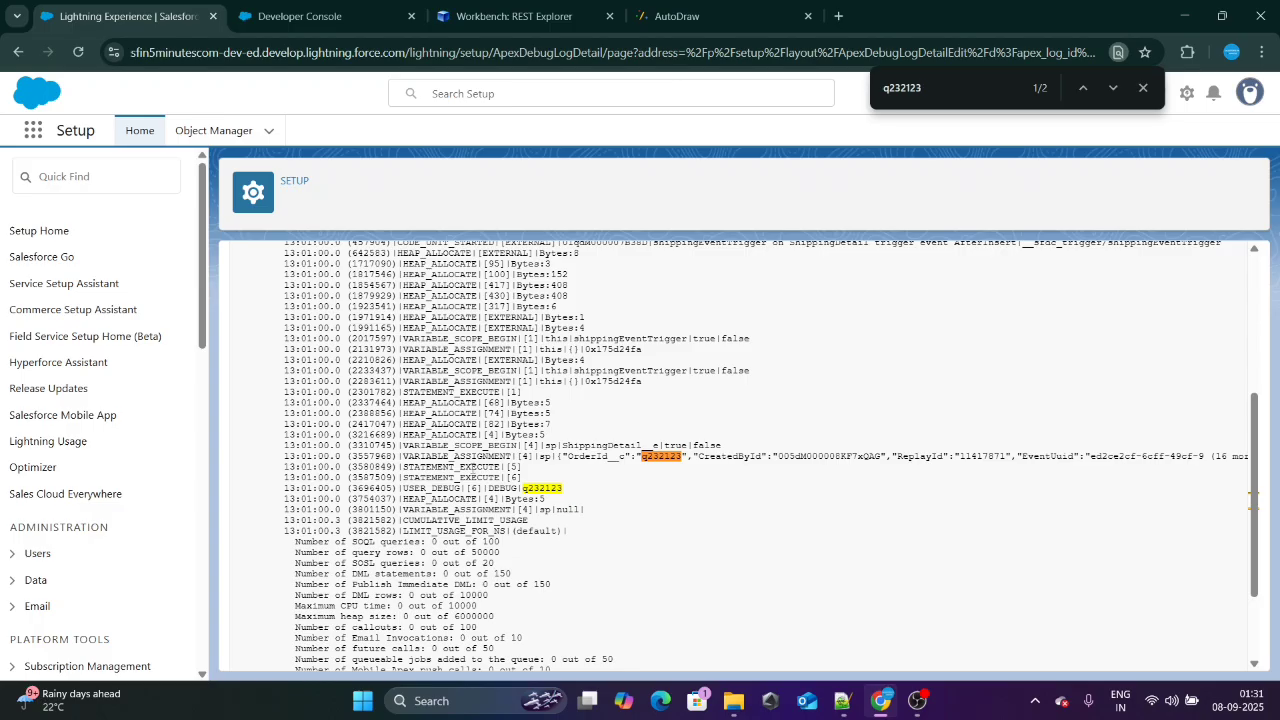
{"action": "key", "text": "Escape"}
{"action": "left_click_drag", "start_coordinate": [436, 477], "coordinate": [495, 490]}
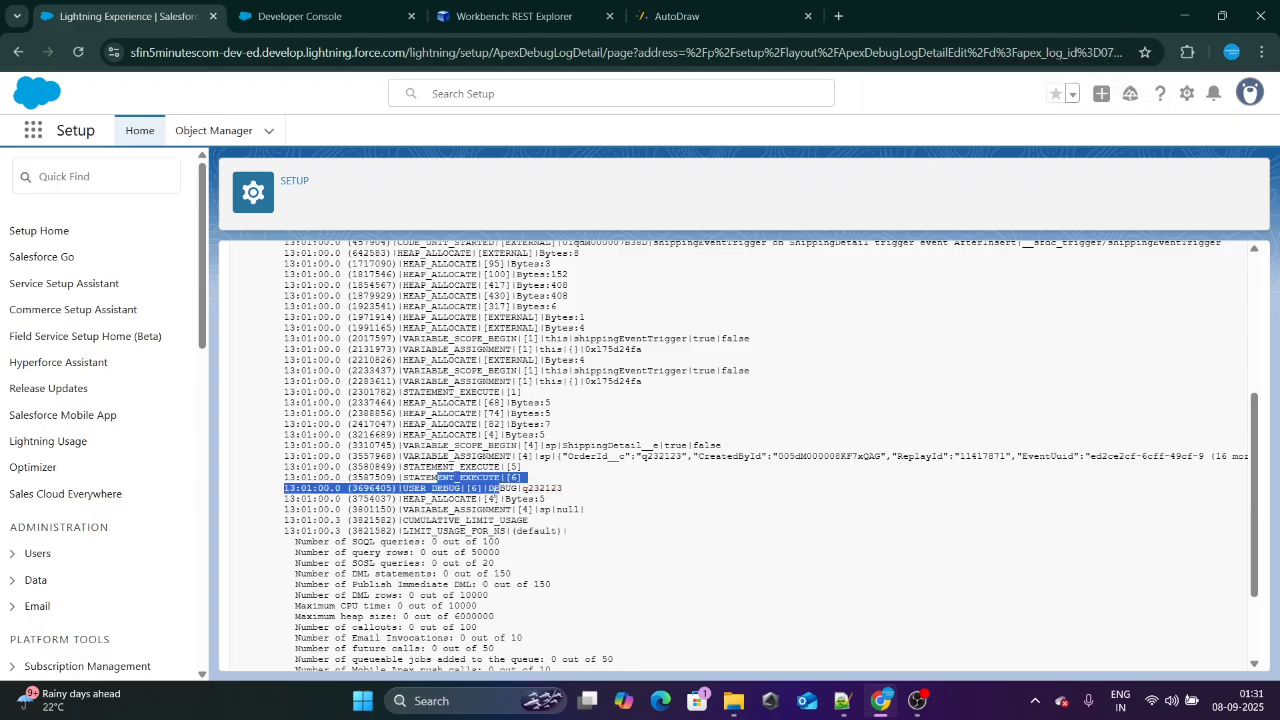
{"action": "left_click", "coordinate": [565, 497]}
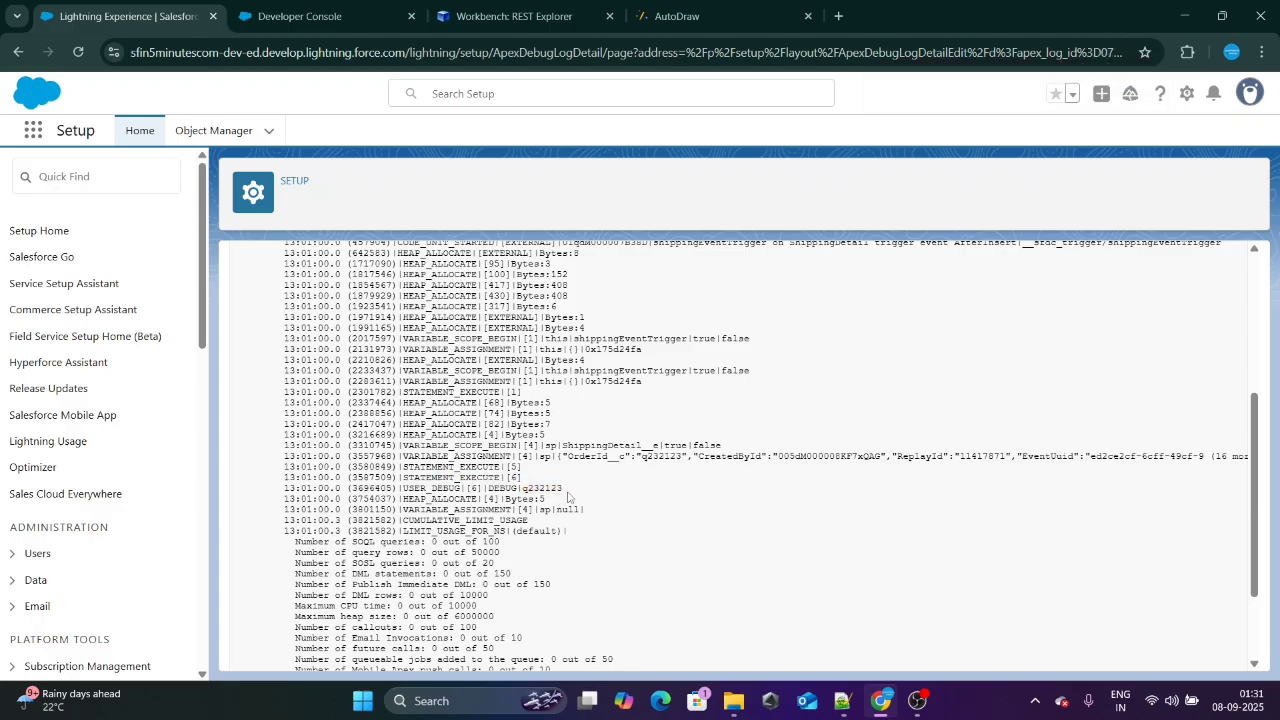
Review the System.debug statement and for loop in shippingTrigger alongside the Workbench request body and the shipOrderApex class.
{"action": "left_click", "coordinate": [296, 16]}
{"action": "left_click_drag", "start_coordinate": [92, 201], "coordinate": [522, 206]}
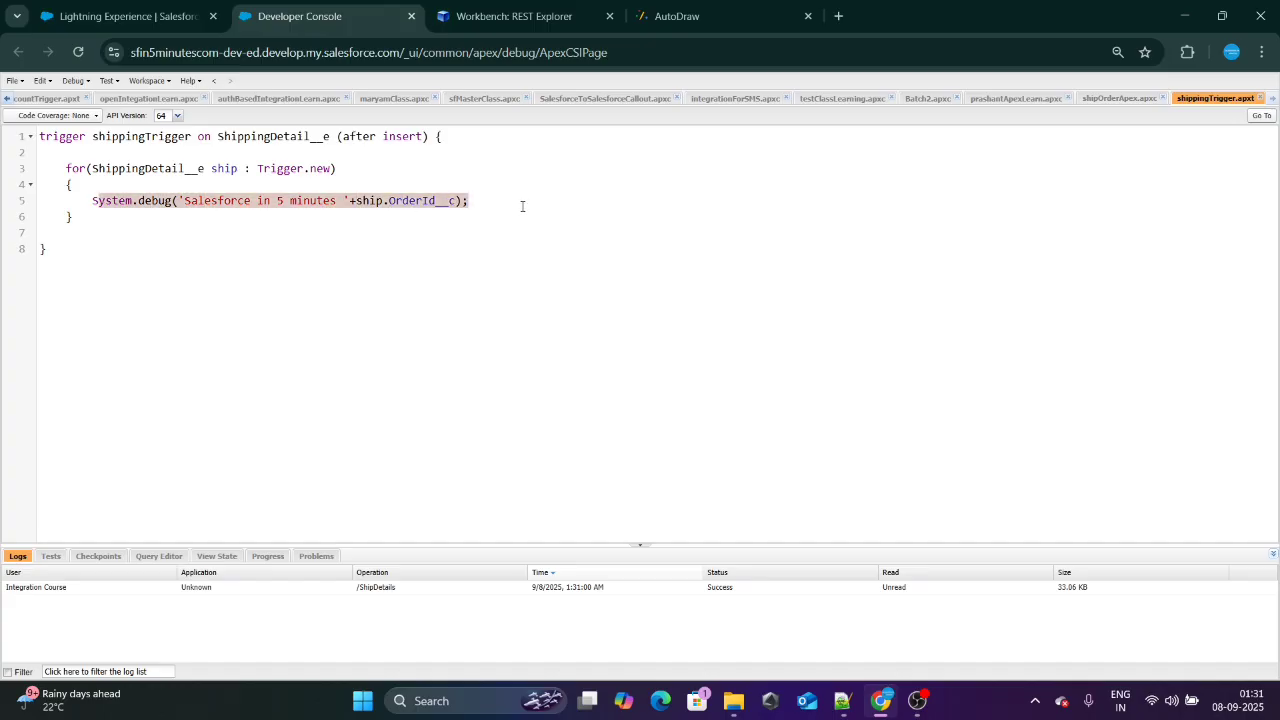
{"action": "left_click", "coordinate": [515, 16]}
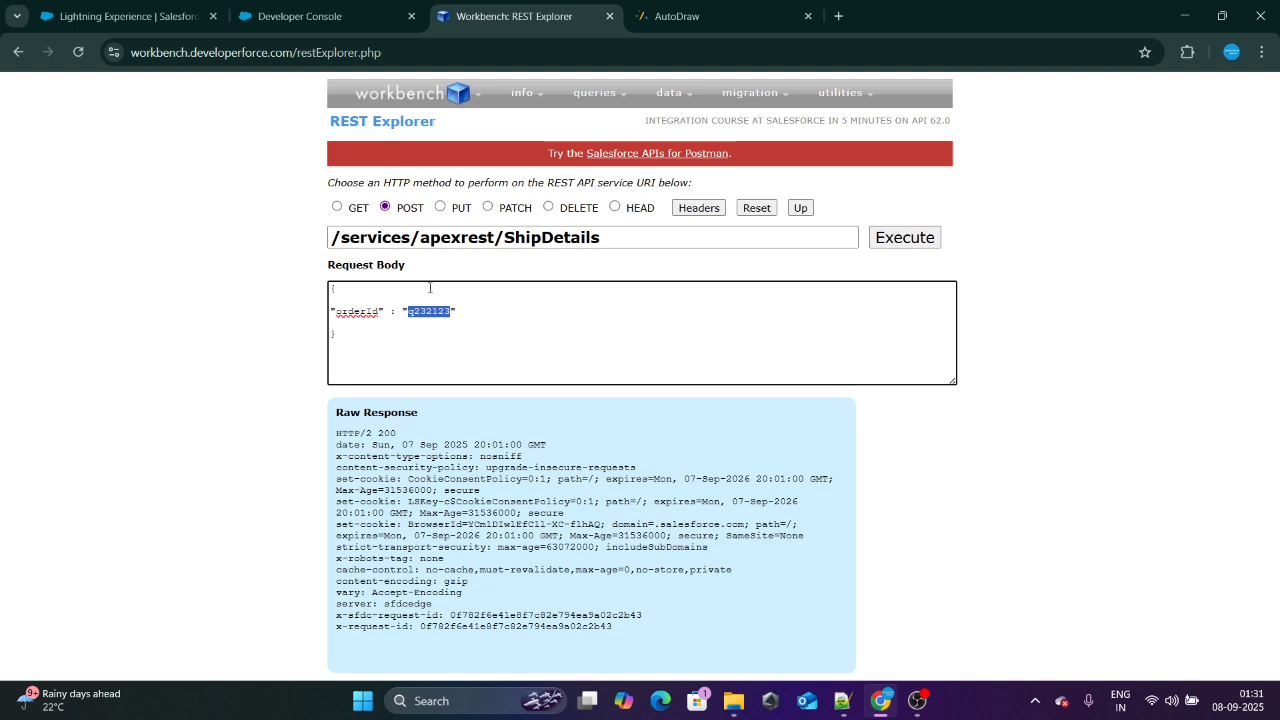
{"action": "left_click", "coordinate": [296, 16]}
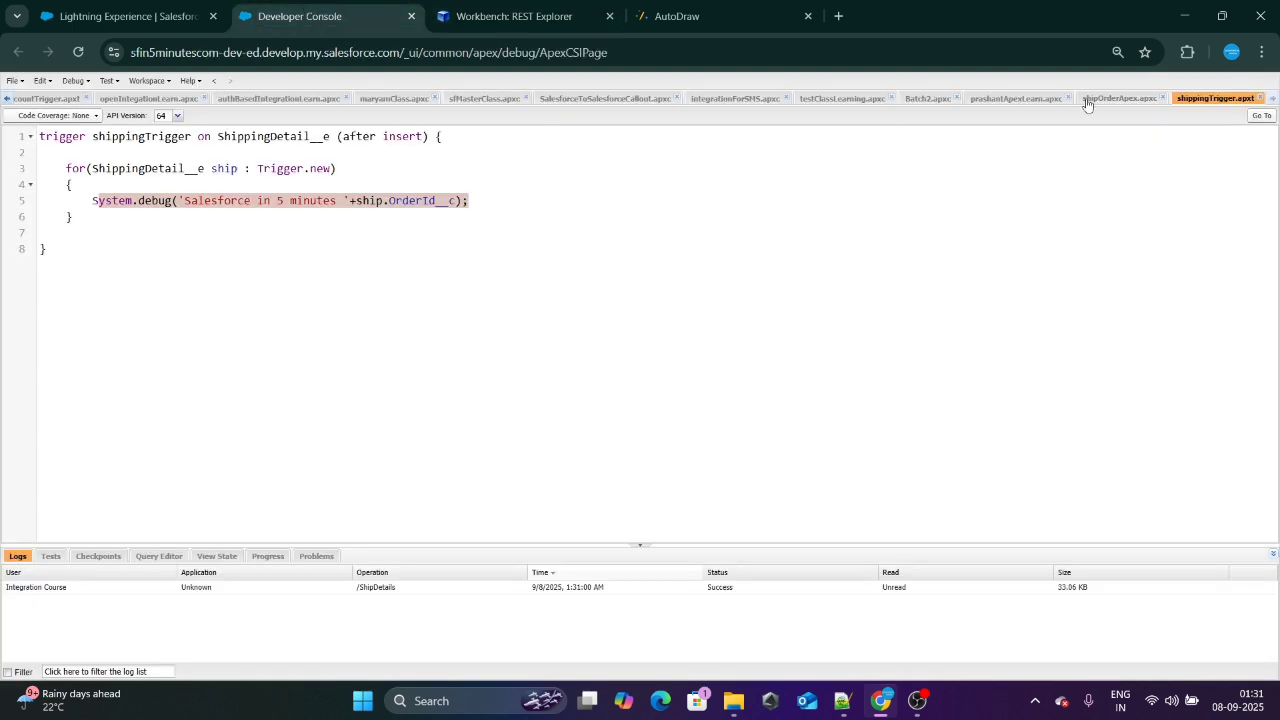
{"action": "left_click", "coordinate": [1118, 98]}
{"action": "left_click", "coordinate": [1195, 100]}
{"action": "left_click", "coordinate": [777, 243]}
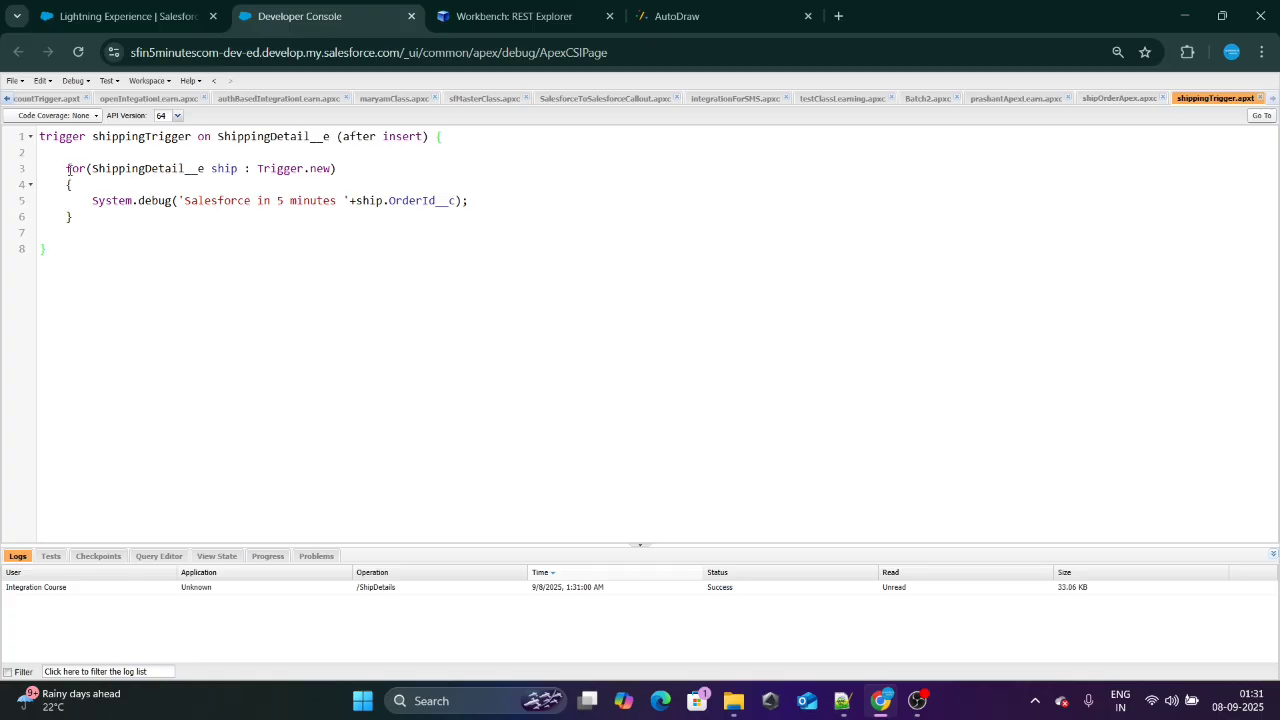
{"action": "left_click_drag", "start_coordinate": [68, 168], "coordinate": [99, 233]}
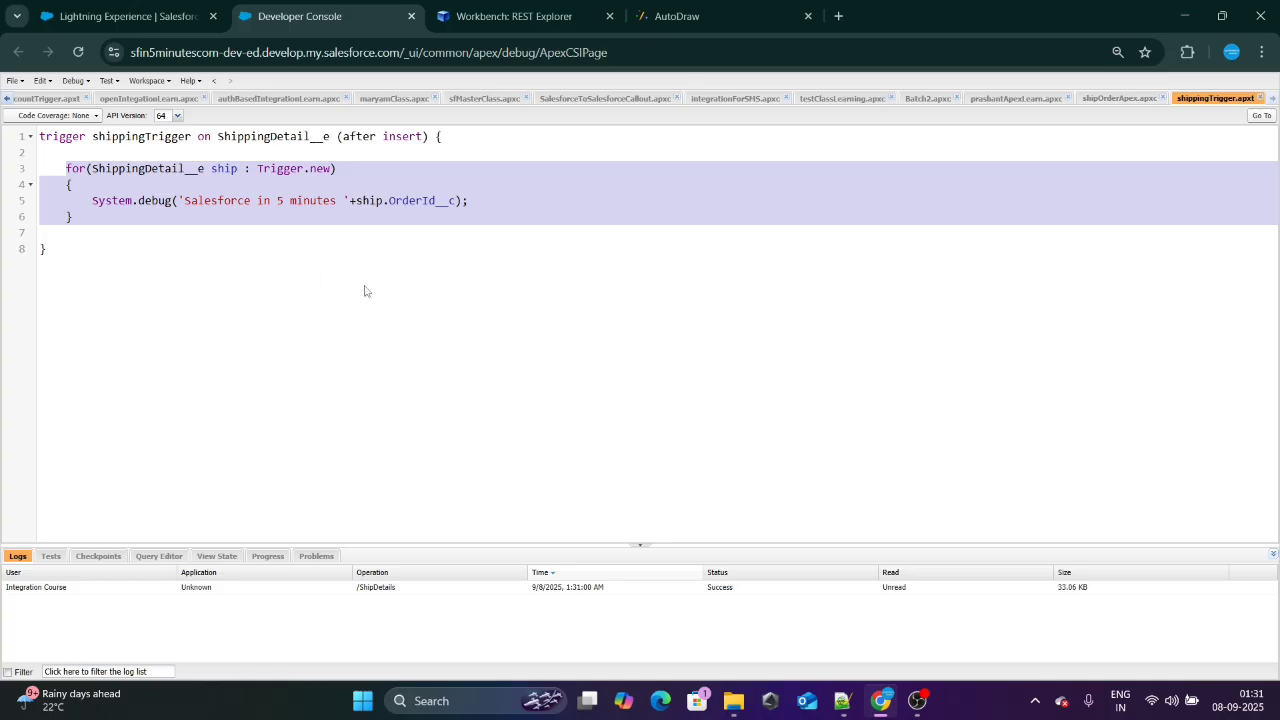
{"action": "left_click", "coordinate": [919, 700]}
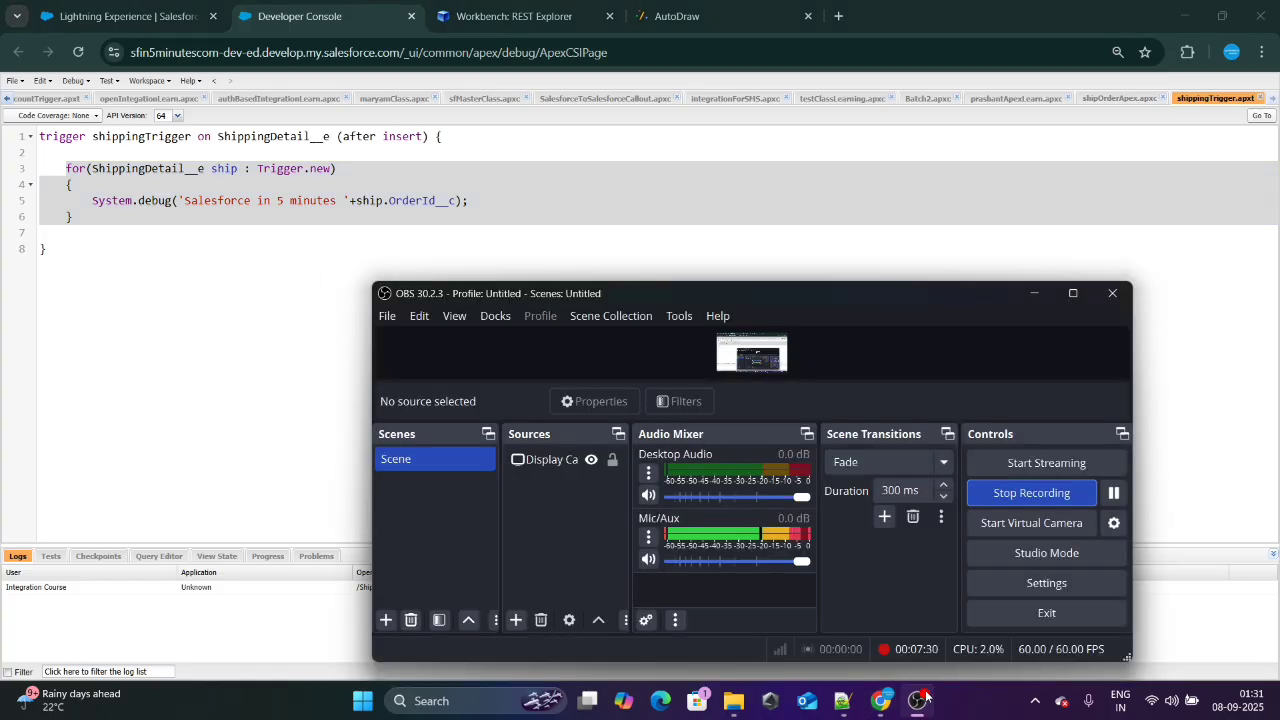